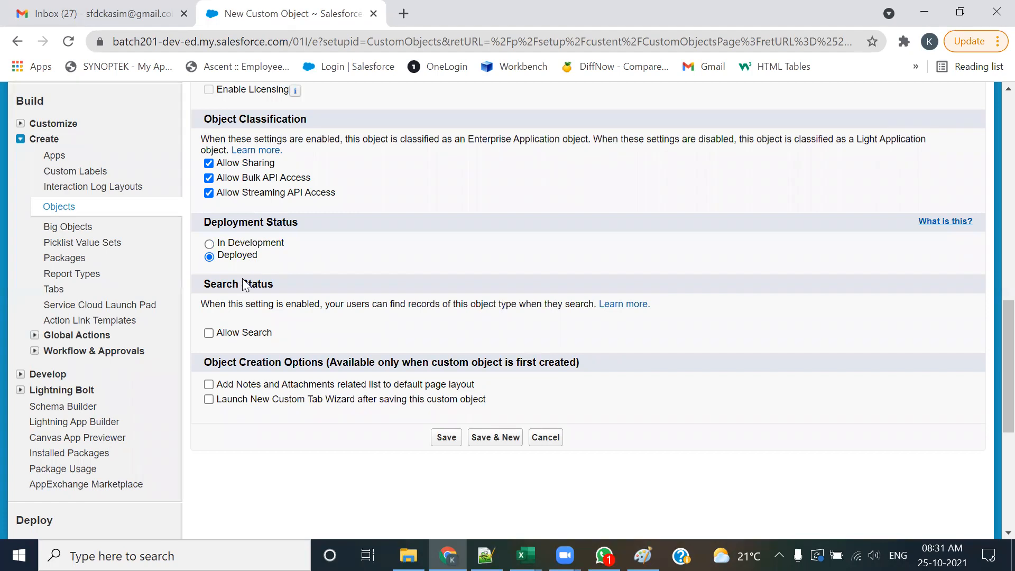
Enable search, the Notes and Attachments related list and the New Custom Tab Wizard for the custom object, and save it
{"action": "left_click", "coordinate": [210, 333]}
{"action": "left_click", "coordinate": [209, 384]}
{"action": "left_click", "coordinate": [209, 400]}
{"action": "left_click", "coordinate": [208, 400]}
{"action": "left_click", "coordinate": [209, 399]}
{"action": "left_click", "coordinate": [438, 441]}
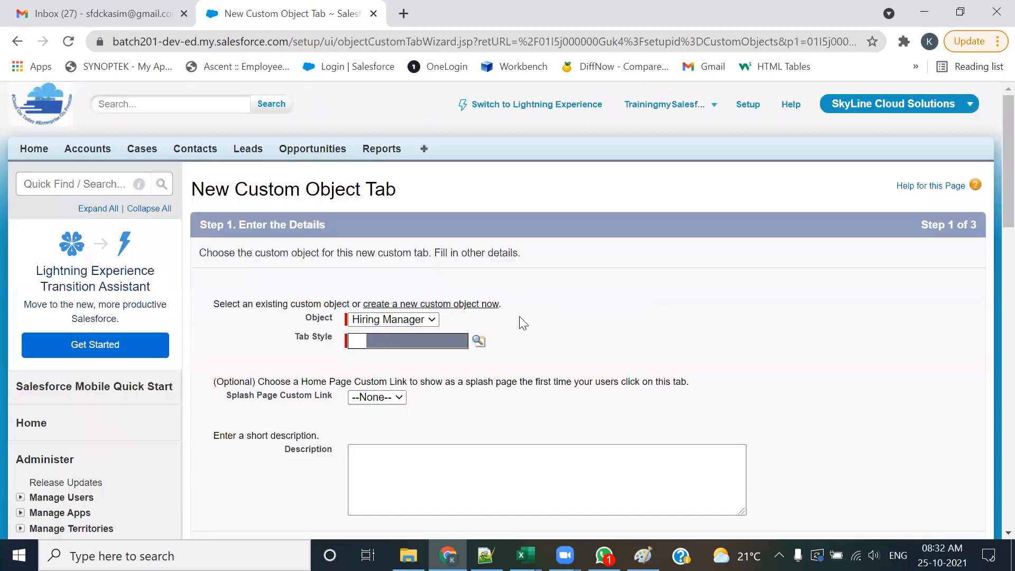
Open the Opportunities, Leads, Contacts, Cases and Accounts pages in separate browser tabs, keeping the custom tab wizard open
{"action": "scroll", "coordinate": [520, 317], "scroll_direction": "down", "scroll_amount": 1}
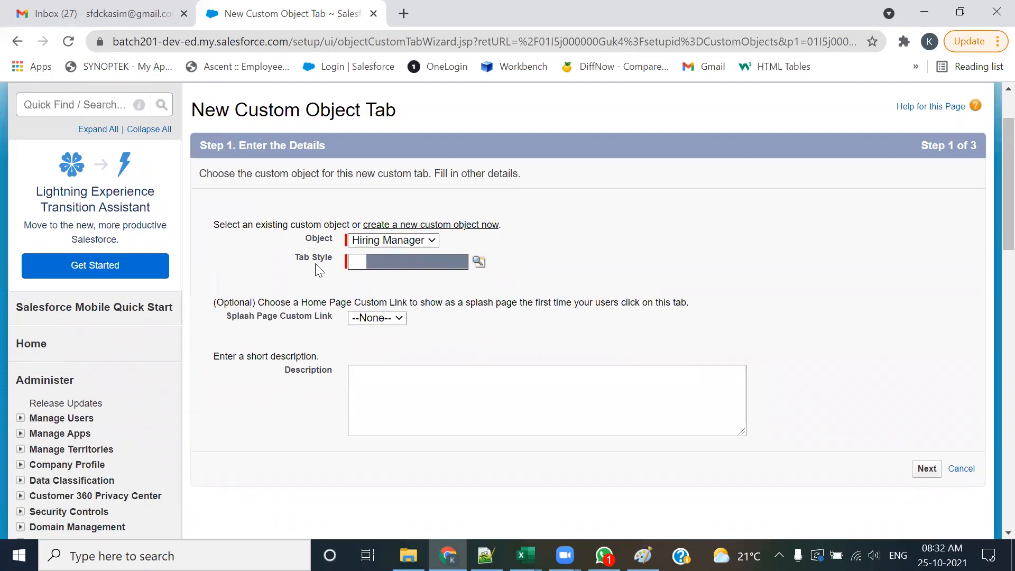
{"action": "scroll", "coordinate": [304, 264], "scroll_direction": "up", "scroll_amount": 1}
{"action": "scroll", "coordinate": [305, 267], "scroll_direction": "up", "scroll_amount": 1}
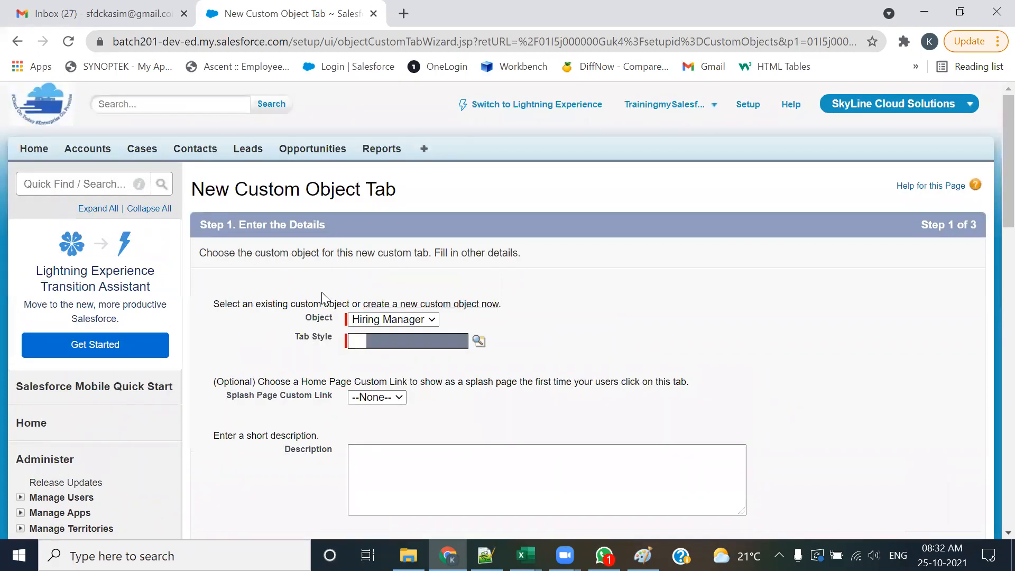
{"action": "left_click", "coordinate": [324, 151], "text": "ctrl"}
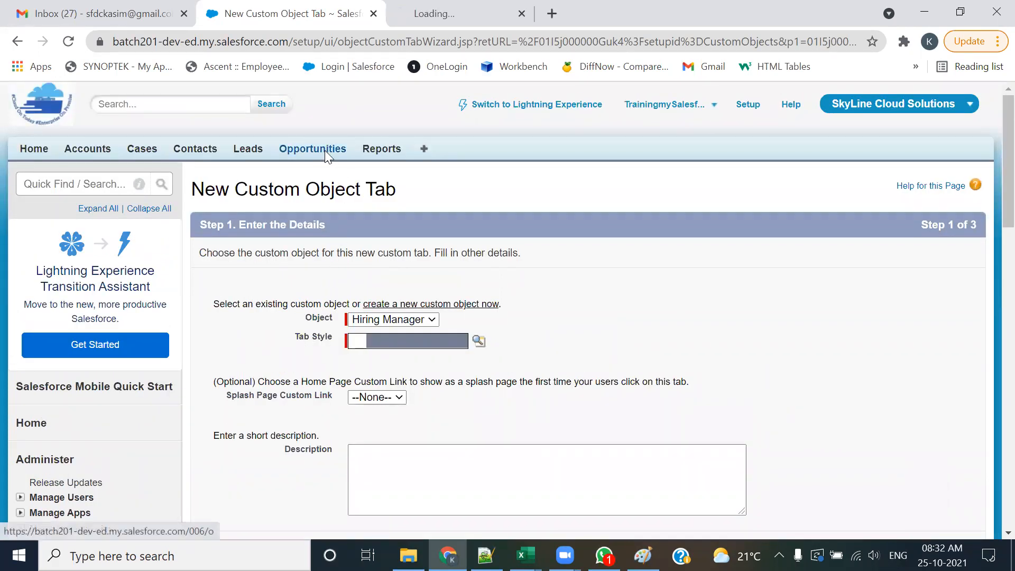
{"action": "left_click", "coordinate": [248, 153], "text": "ctrl"}
{"action": "left_click", "coordinate": [195, 153], "text": "ctrl"}
{"action": "left_click", "coordinate": [142, 151], "text": "ctrl"}
{"action": "left_click", "coordinate": [84, 150], "text": "ctrl"}
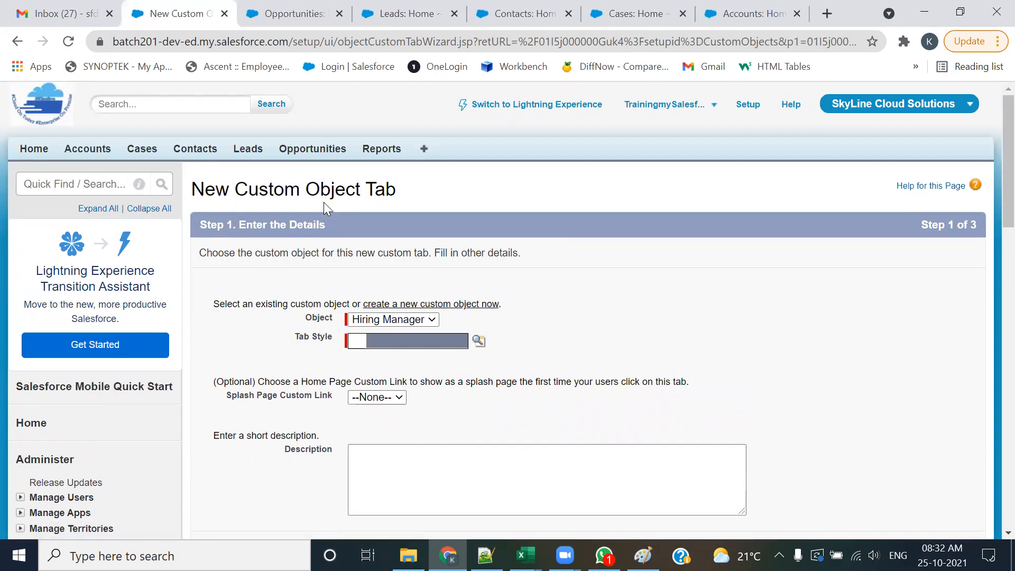
Compare the tab colours and icons of the opened object pages, closing all except Accounts, and return to the custom tab wizard
{"action": "left_click", "coordinate": [274, 16]}
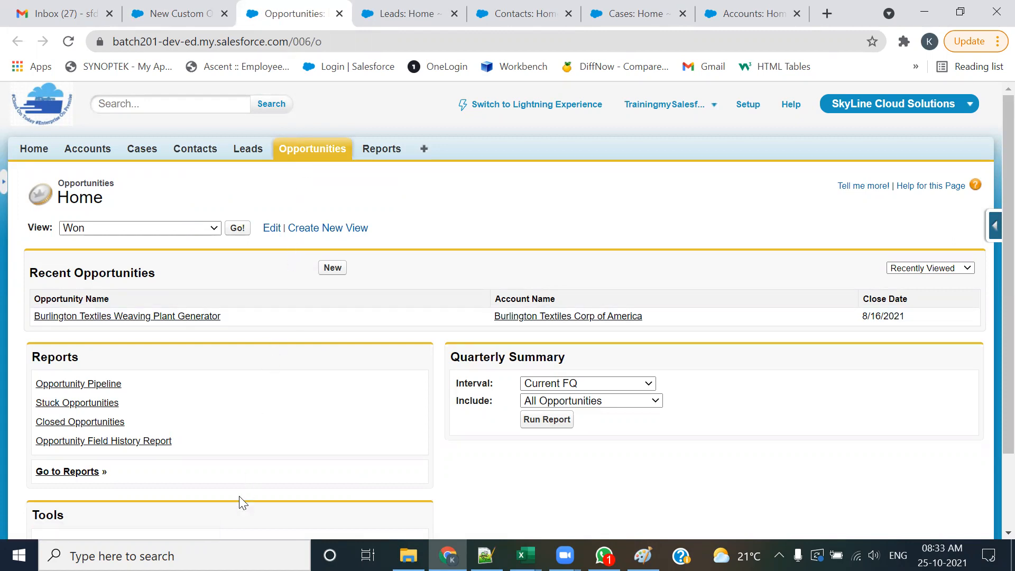
{"action": "left_click", "coordinate": [339, 13]}
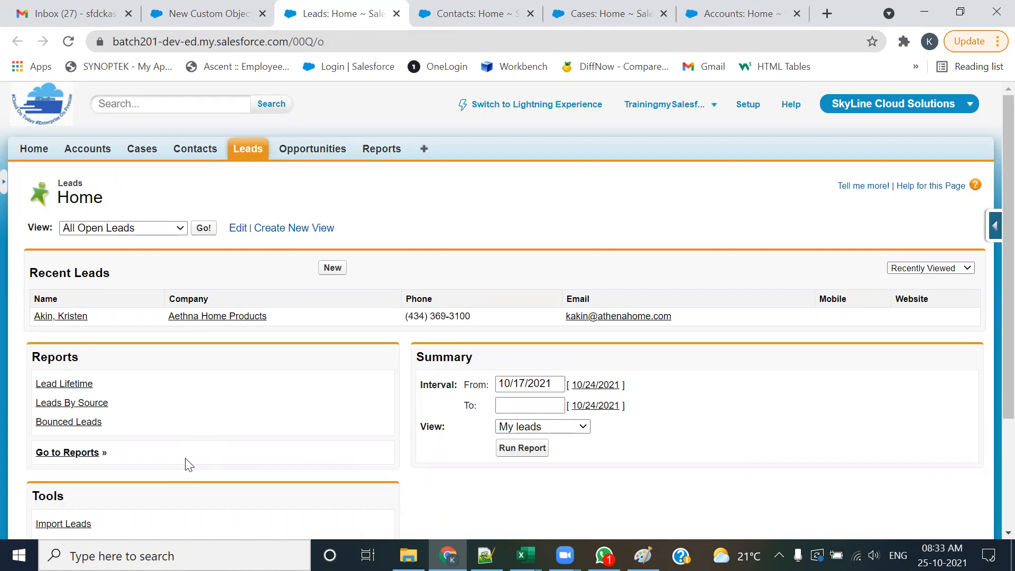
{"action": "left_click", "coordinate": [395, 14]}
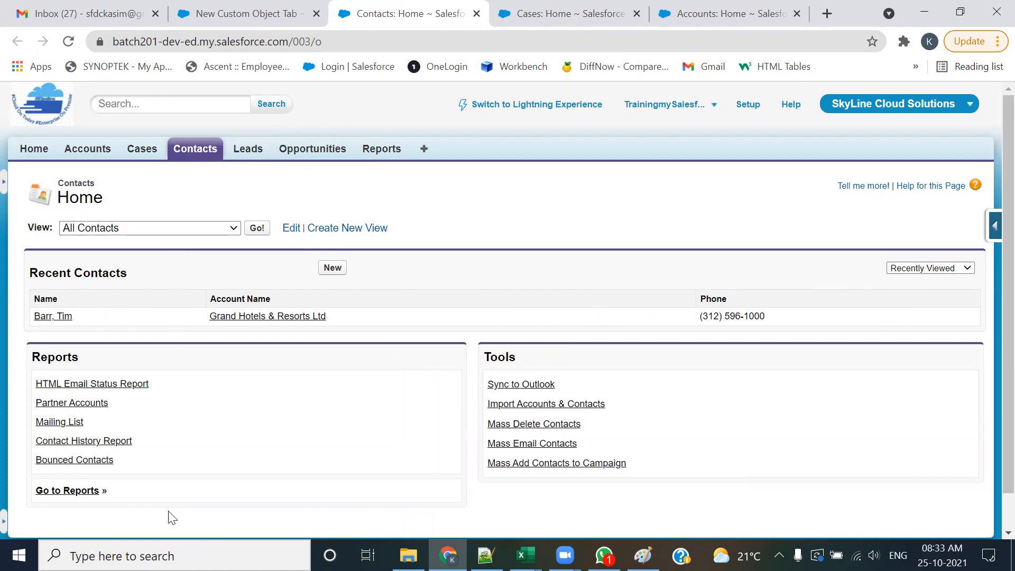
{"action": "left_click", "coordinate": [476, 16]}
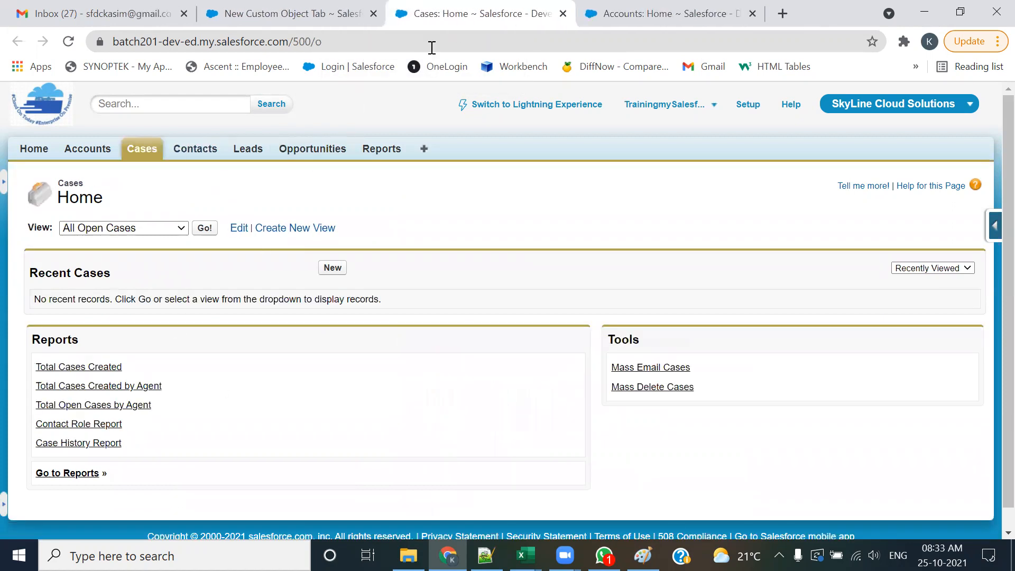
{"action": "left_click", "coordinate": [563, 16]}
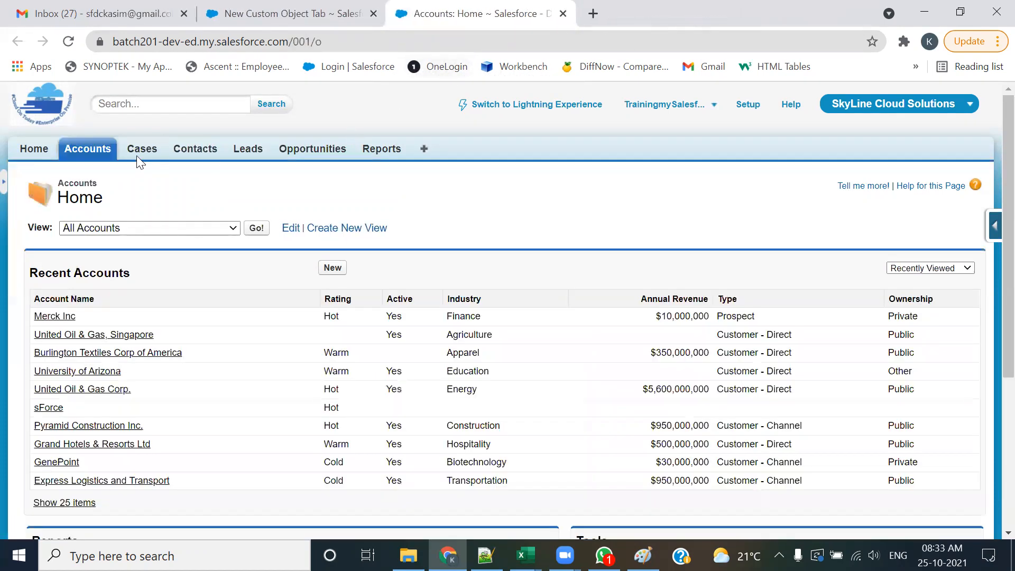
{"action": "left_click", "coordinate": [295, 4]}
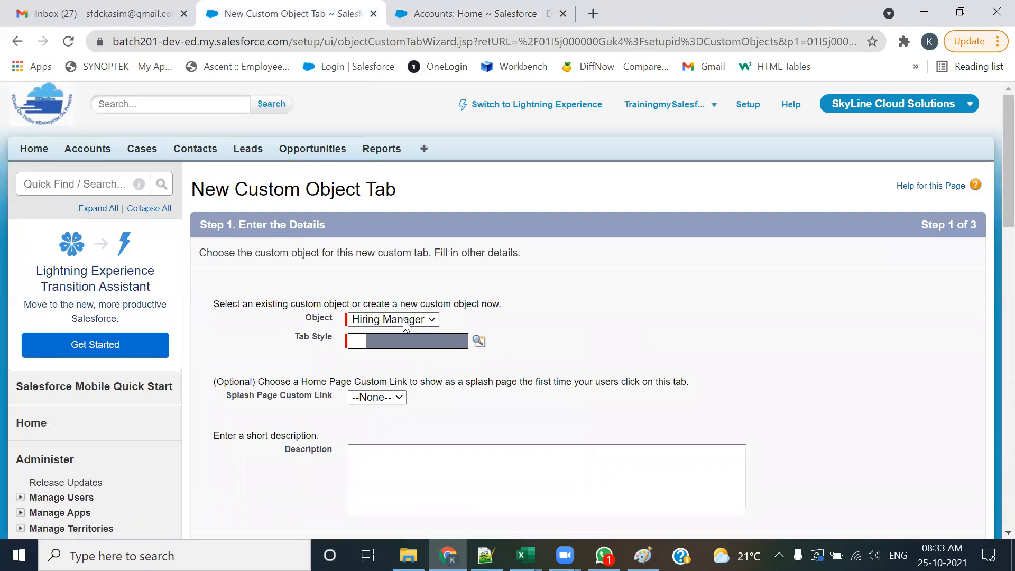
View the available tab styles in a maximized Tab Style Selector and close it without choosing one
{"action": "scroll", "coordinate": [580, 335], "scroll_direction": "down", "scroll_amount": 3}
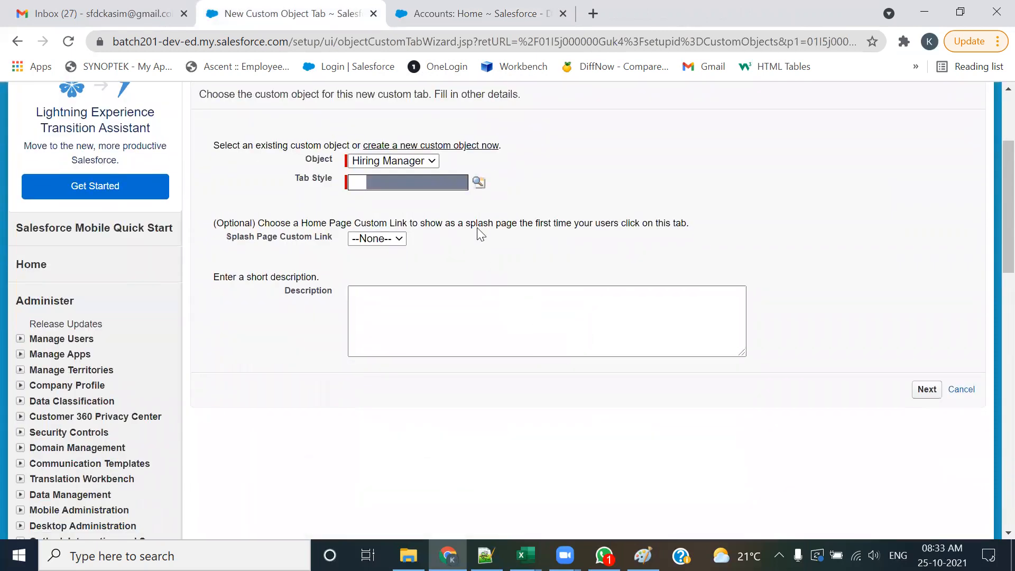
{"action": "left_click", "coordinate": [479, 182]}
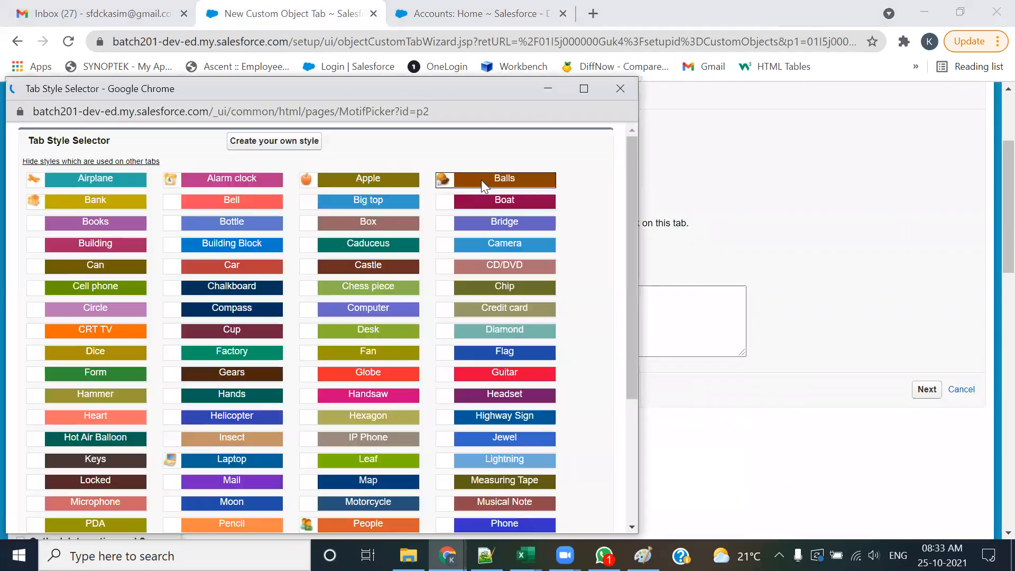
{"action": "left_click_drag", "start_coordinate": [462, 94], "coordinate": [564, 69]}
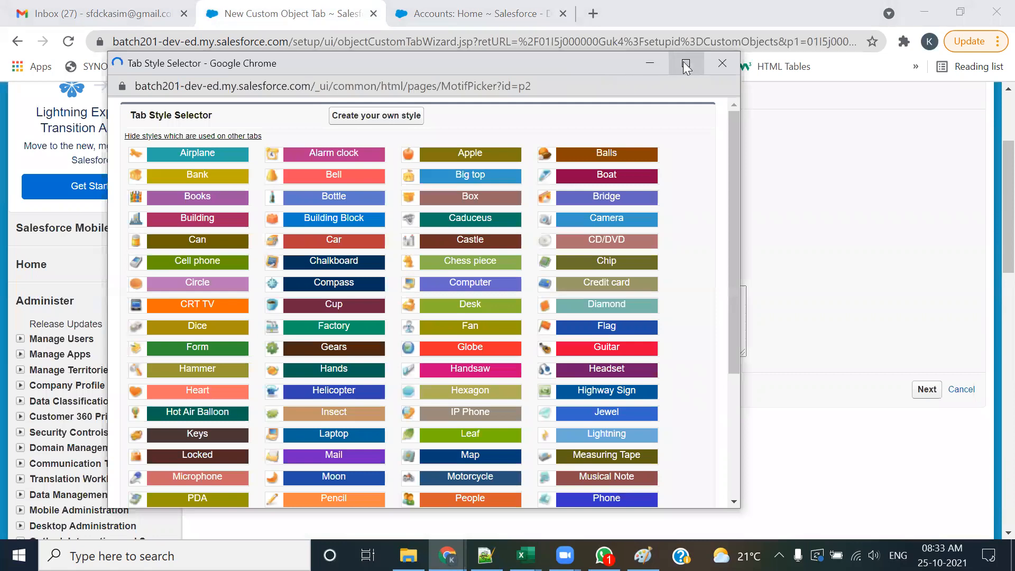
{"action": "left_click", "coordinate": [686, 64]}
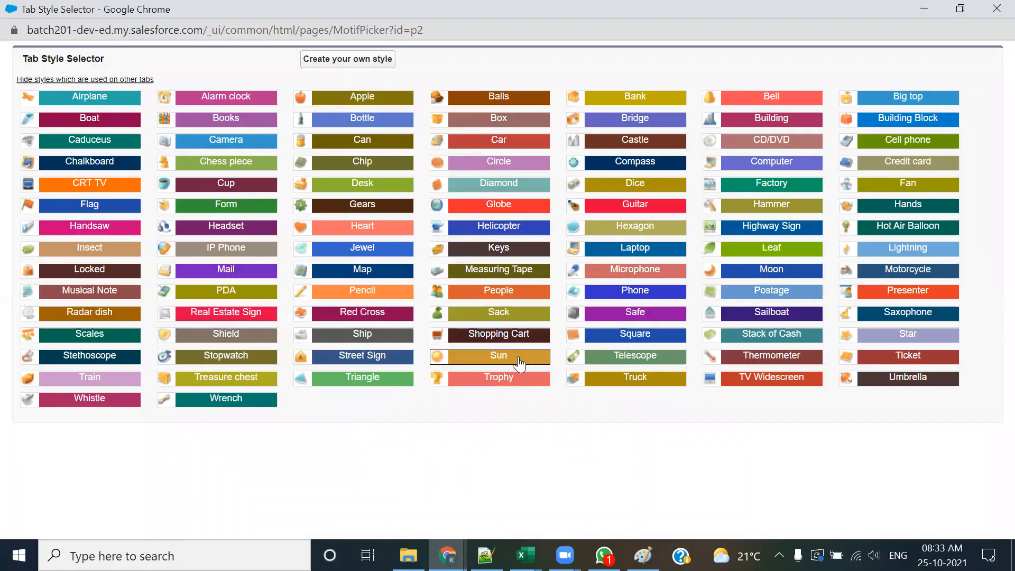
{"action": "left_click", "coordinate": [996, 9]}
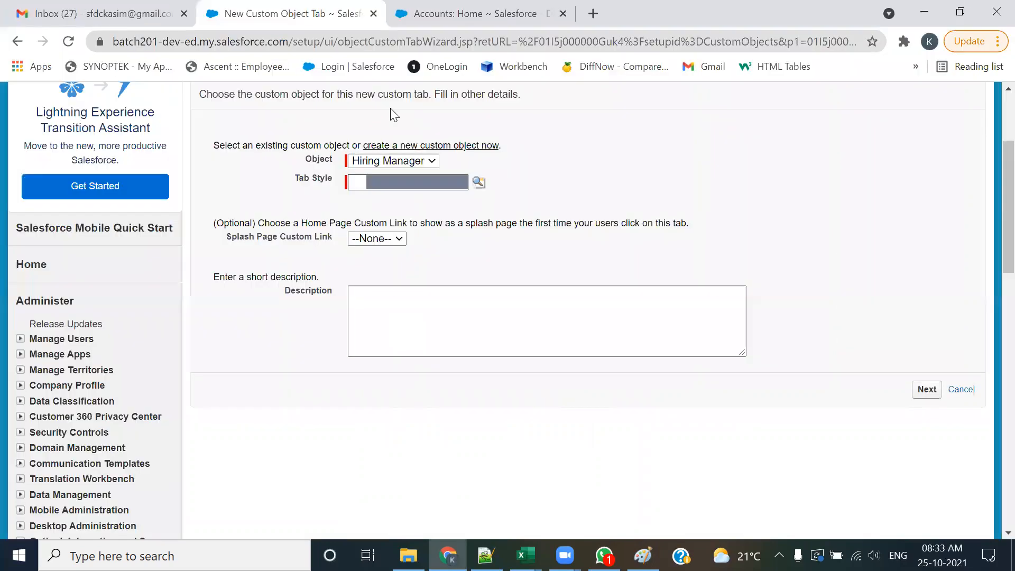
Examine the tab icons on the Accounts, Cases, Contacts, Leads and Opportunities pages, and close that browser tab
{"action": "left_click", "coordinate": [459, 6]}
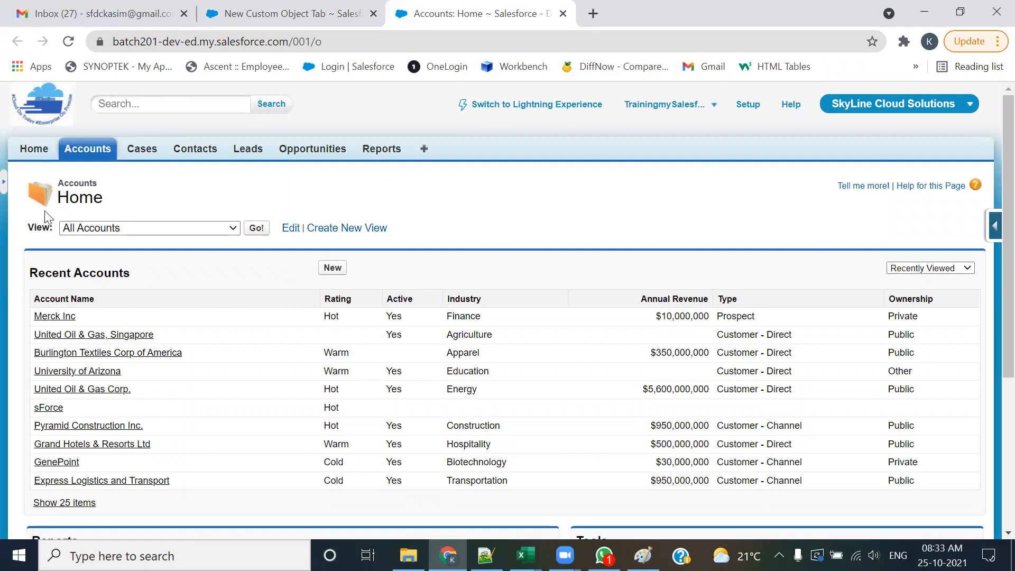
{"action": "left_click", "coordinate": [153, 155]}
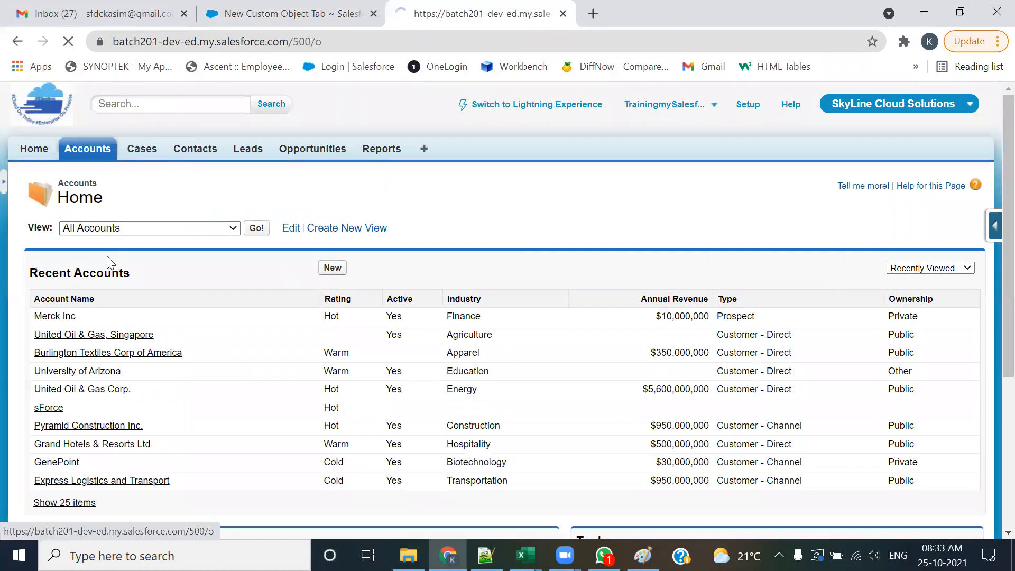
{"action": "left_click", "coordinate": [185, 155]}
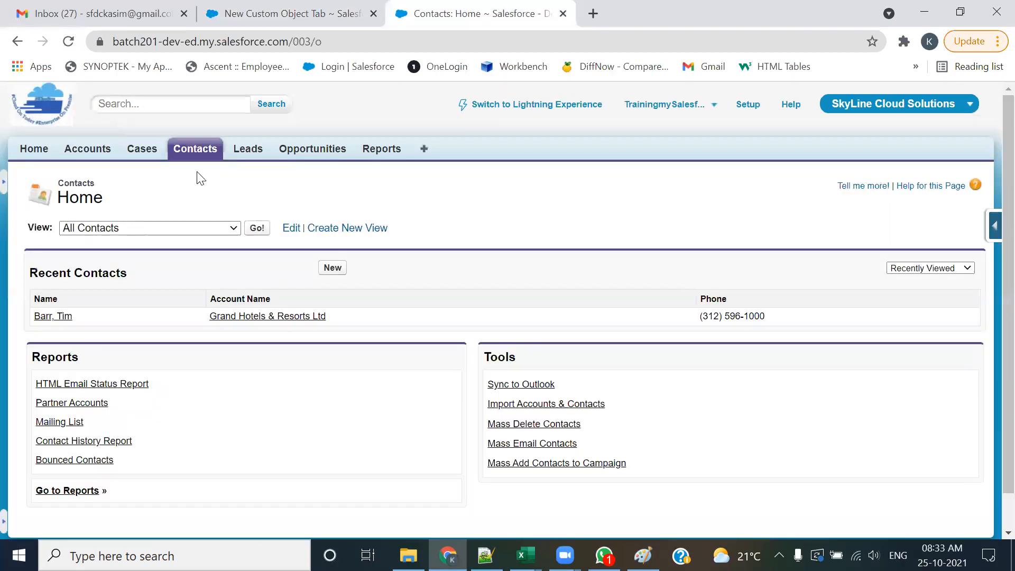
{"action": "left_click", "coordinate": [248, 149]}
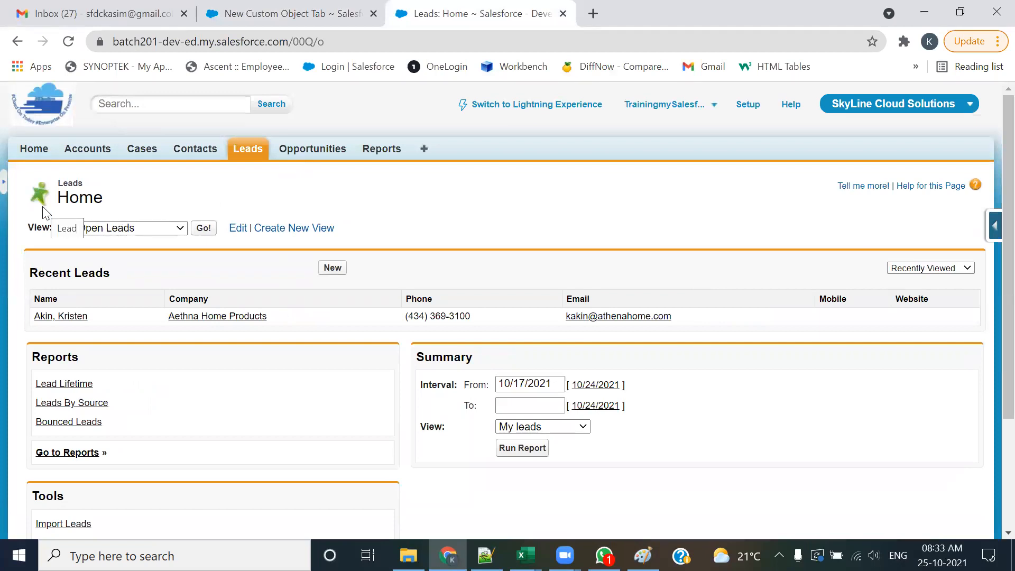
{"action": "left_click", "coordinate": [298, 151]}
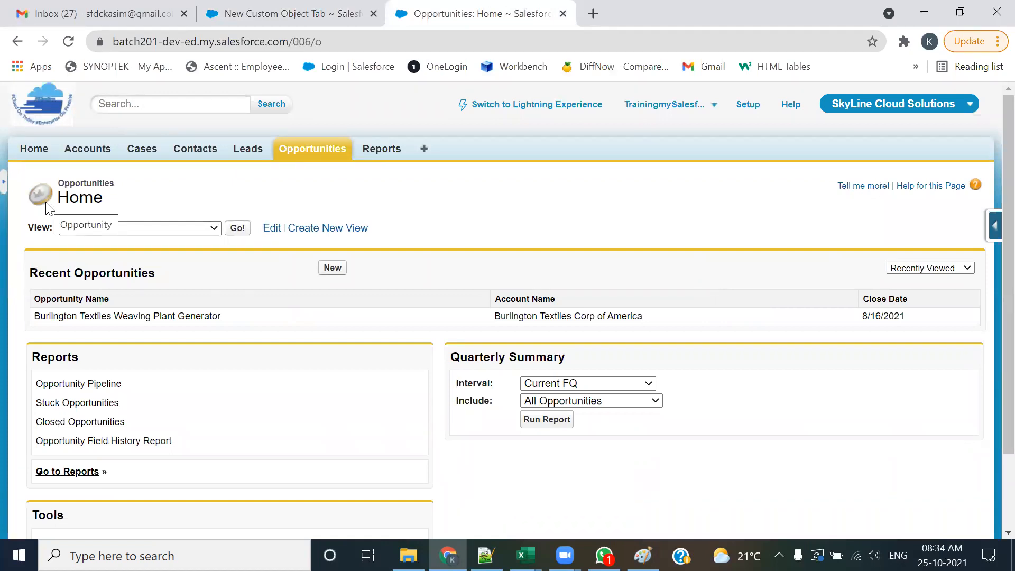
{"action": "left_click", "coordinate": [563, 13]}
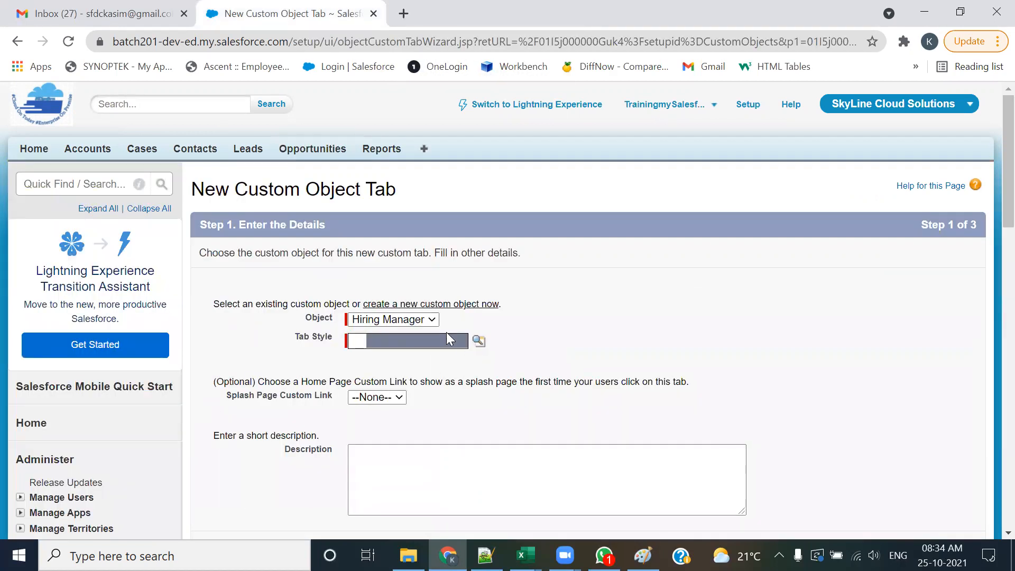
Inspect the color and icon options for creating a custom tab style, and close the selector without defining one
{"action": "left_click", "coordinate": [480, 342]}
{"action": "left_click", "coordinate": [585, 89]}
{"action": "left_click", "coordinate": [480, 342]}
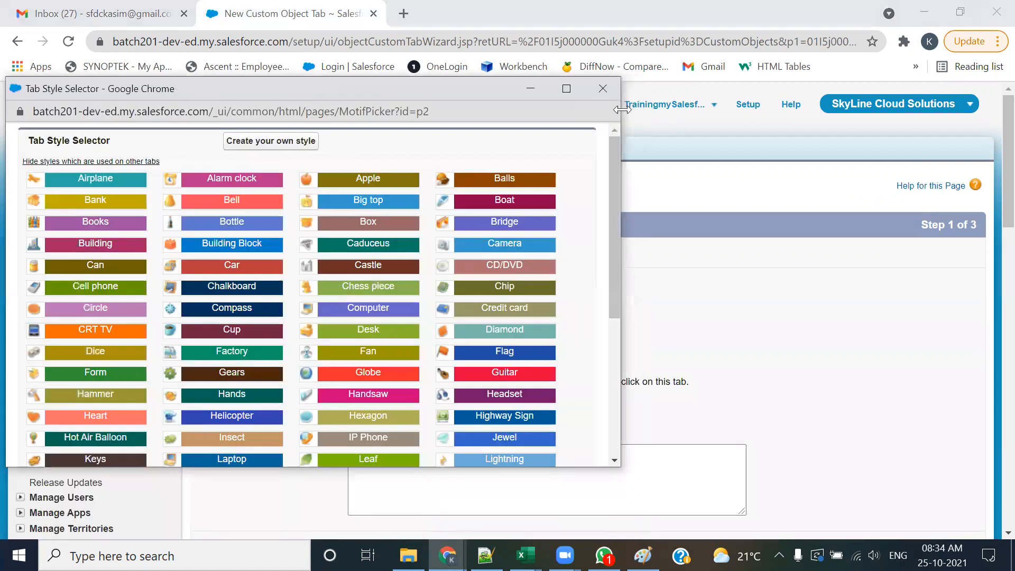
{"action": "left_click", "coordinate": [576, 91]}
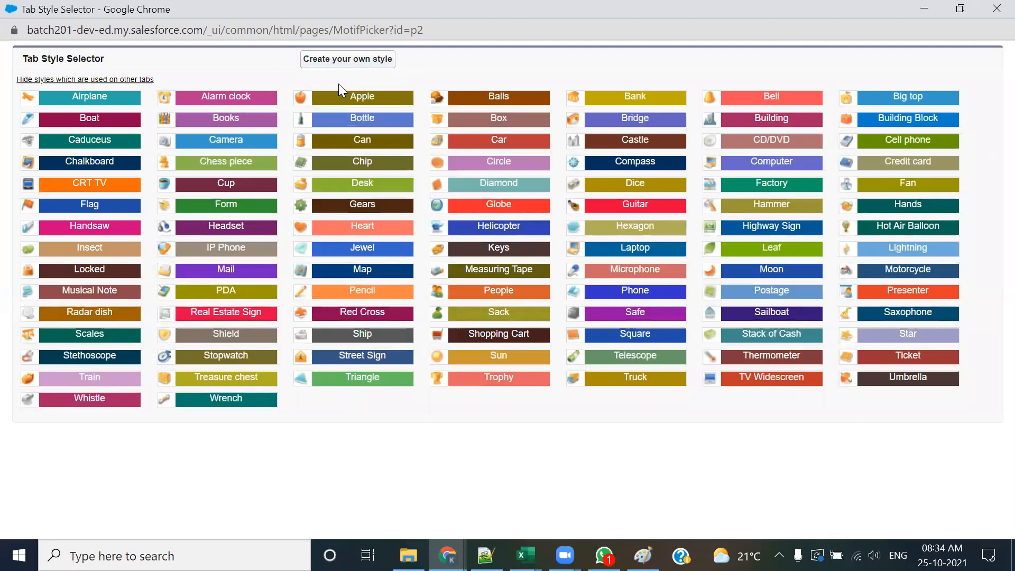
{"action": "left_click", "coordinate": [341, 62]}
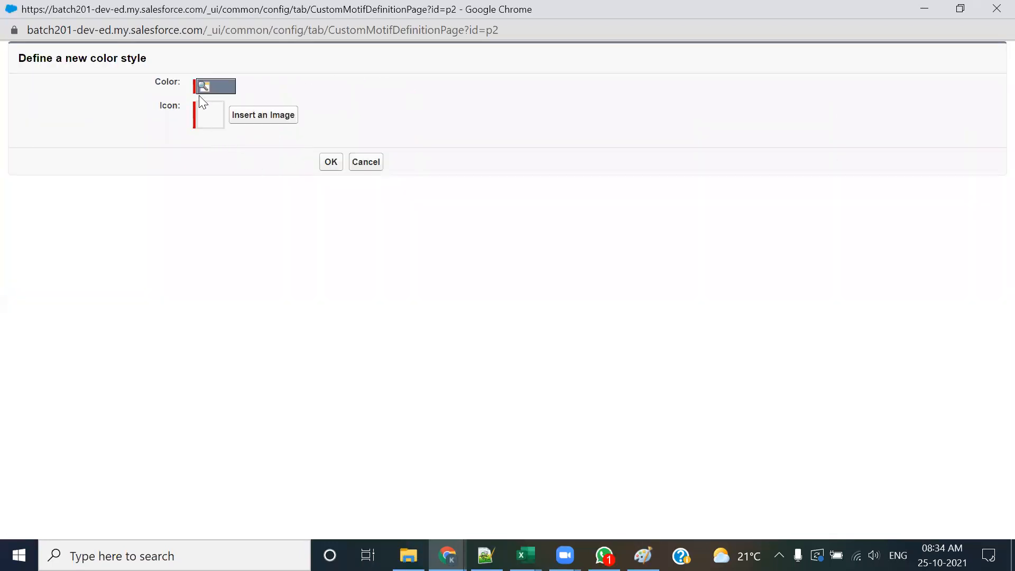
{"action": "left_click", "coordinate": [214, 86]}
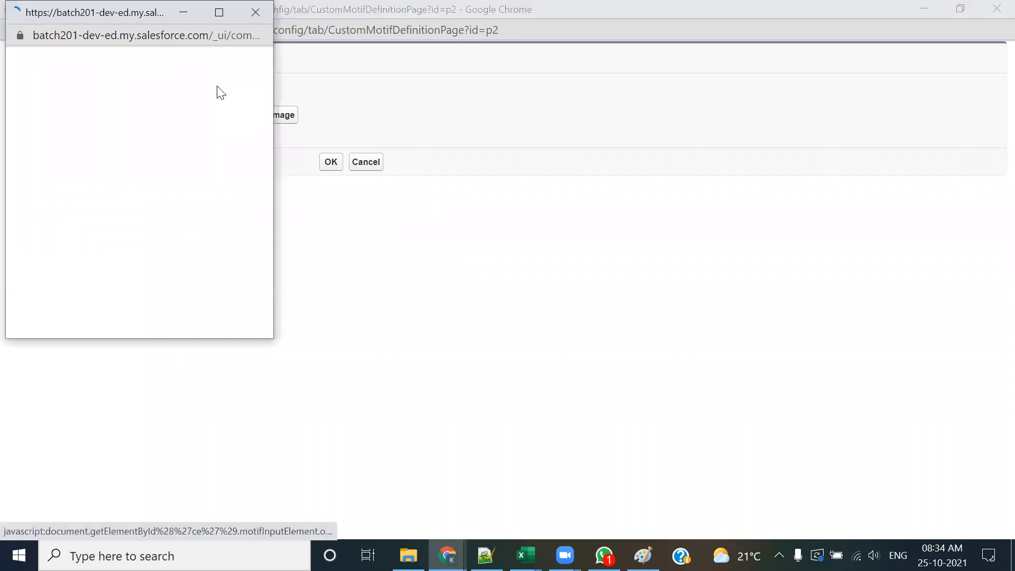
{"action": "left_click", "coordinate": [239, 12]}
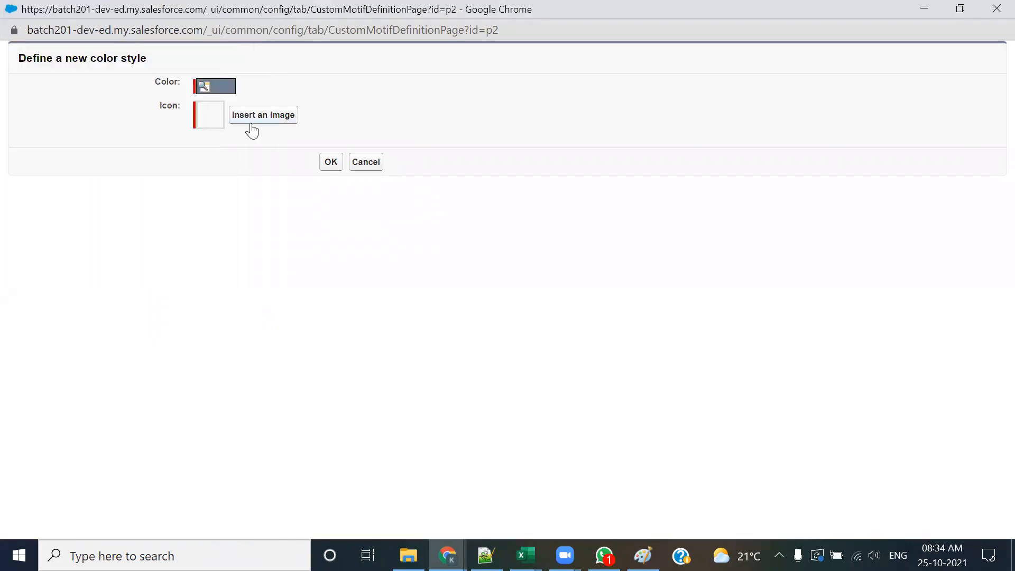
{"action": "left_click", "coordinate": [991, 7]}
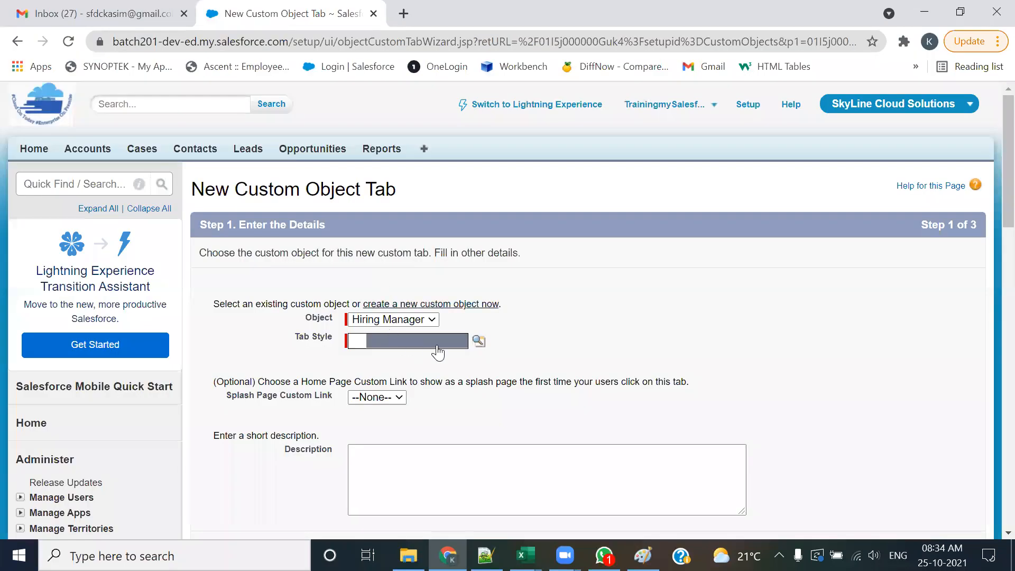
Choose the Helicopter tab style for the Hiring Manager tab and continue to the Add to Profiles stage
{"action": "left_click", "coordinate": [478, 342]}
{"action": "left_click", "coordinate": [566, 89]}
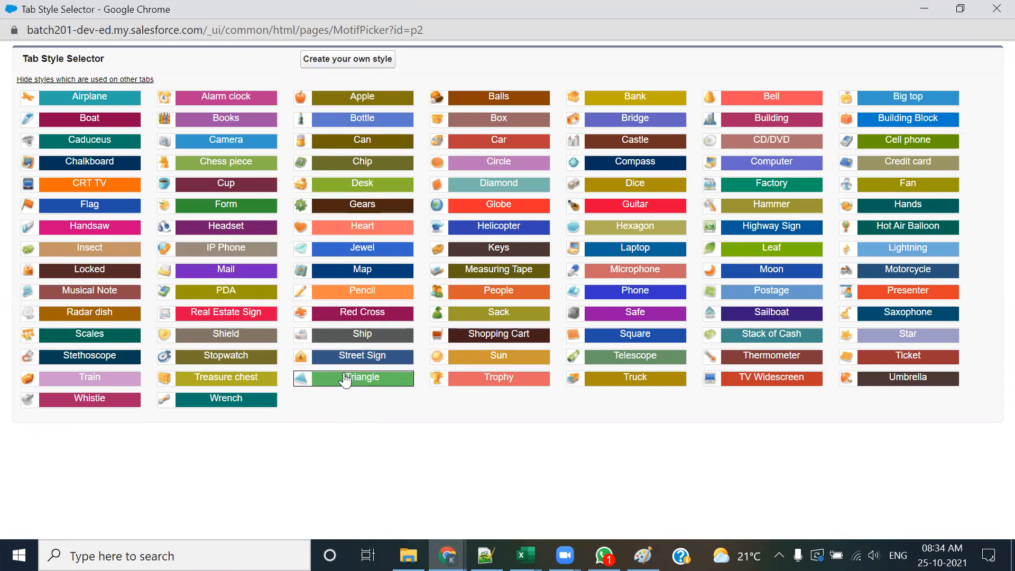
{"action": "left_click", "coordinate": [474, 227]}
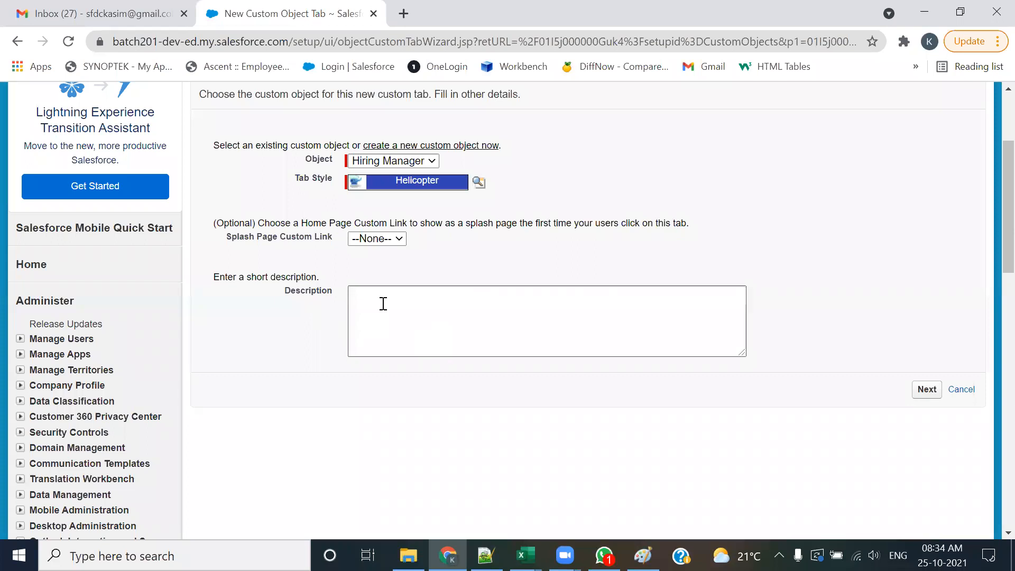
{"action": "scroll", "coordinate": [380, 302], "scroll_direction": "up", "scroll_amount": 2}
{"action": "scroll", "coordinate": [384, 362], "scroll_direction": "down", "scroll_amount": 3}
{"action": "left_click", "coordinate": [937, 319]}
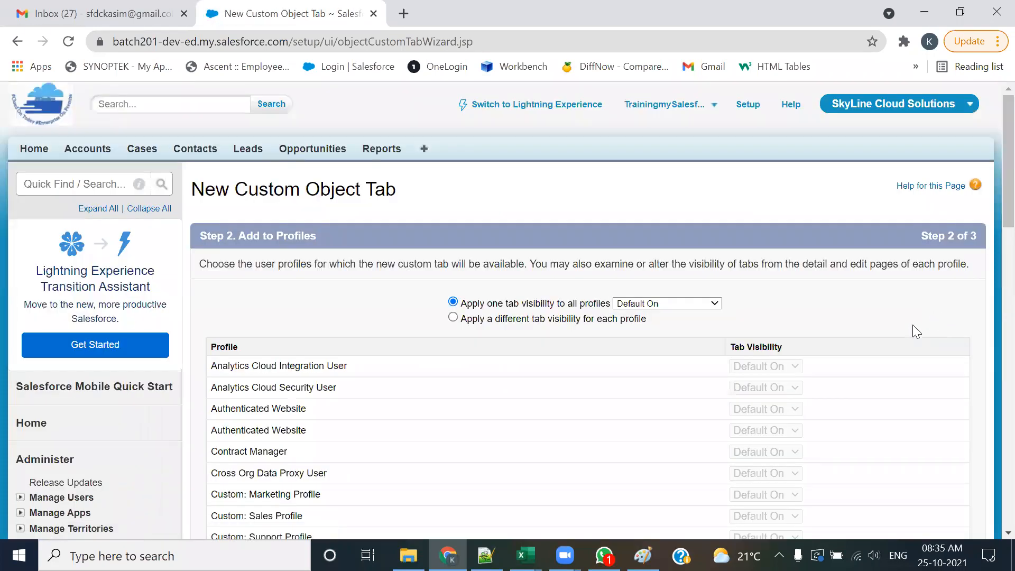
Apply the Default On tab visibility to all profiles and continue to the Add to Custom Apps stage
{"action": "scroll", "coordinate": [913, 333], "scroll_direction": "down", "scroll_amount": 2}
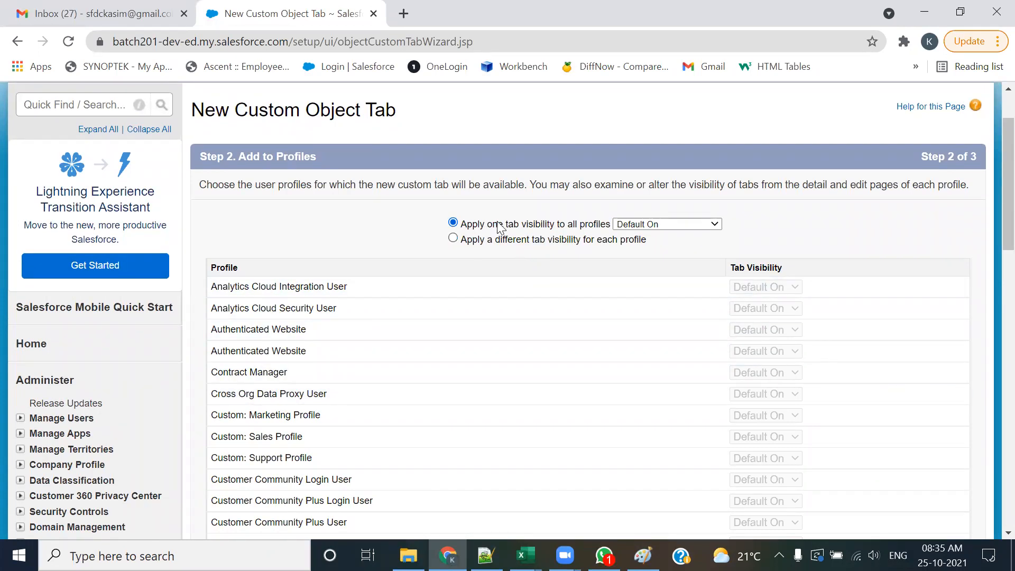
{"action": "left_click", "coordinate": [677, 225]}
{"action": "left_click", "coordinate": [689, 246]}
{"action": "left_click", "coordinate": [695, 226]}
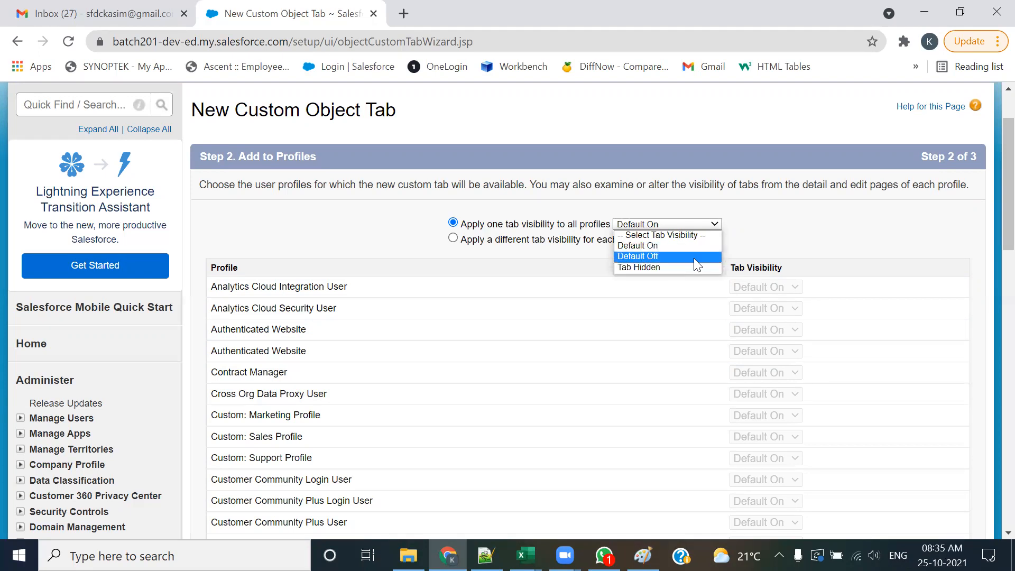
{"action": "left_click", "coordinate": [704, 246]}
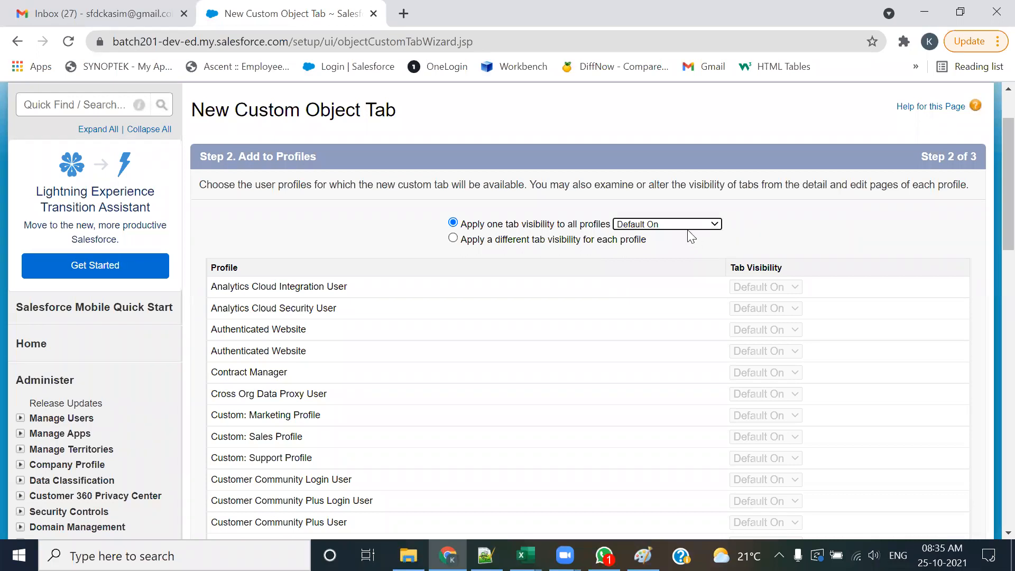
{"action": "scroll", "coordinate": [688, 248], "scroll_direction": "down", "scroll_amount": 10}
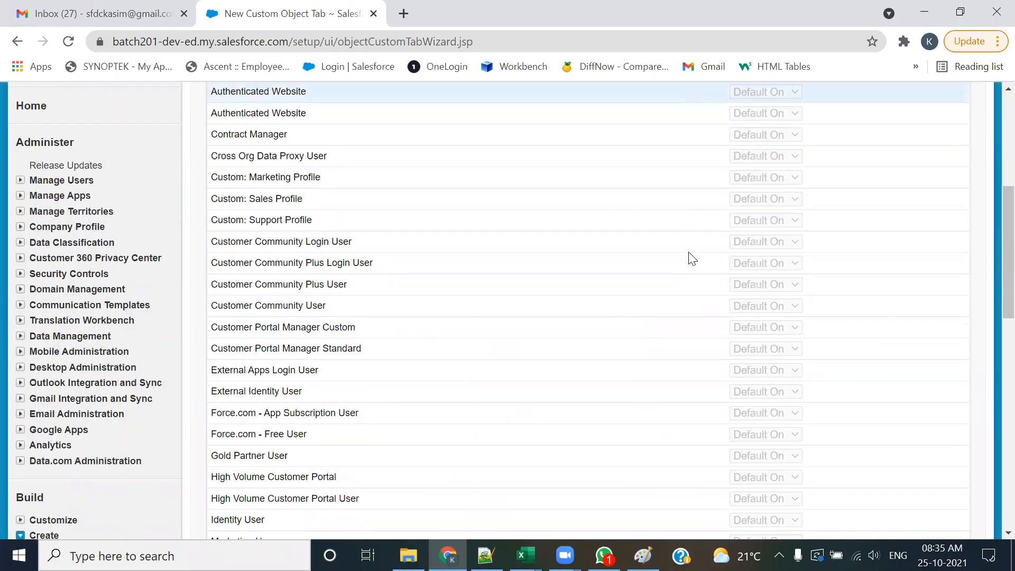
{"action": "left_click", "coordinate": [928, 485]}
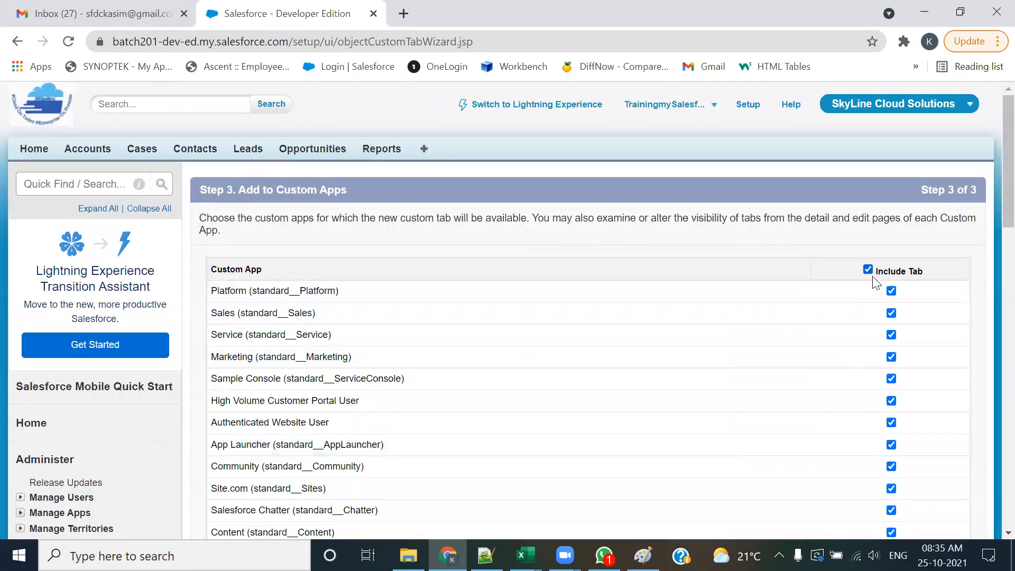
Keep the Hiring Manager tab included in all custom apps and save the new tab
{"action": "scroll", "coordinate": [985, 305], "scroll_direction": "down", "scroll_amount": 5}
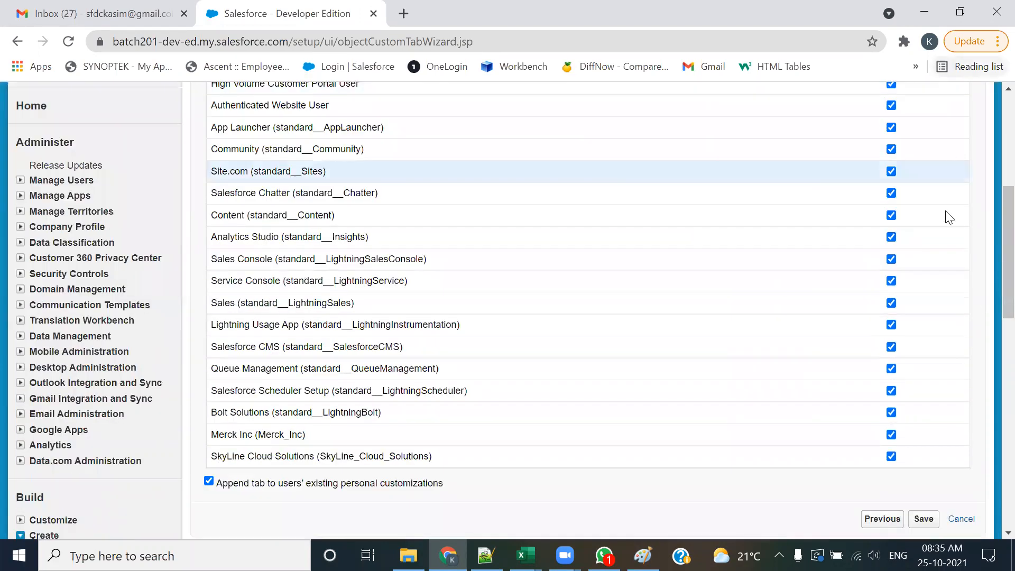
{"action": "left_click", "coordinate": [924, 519]}
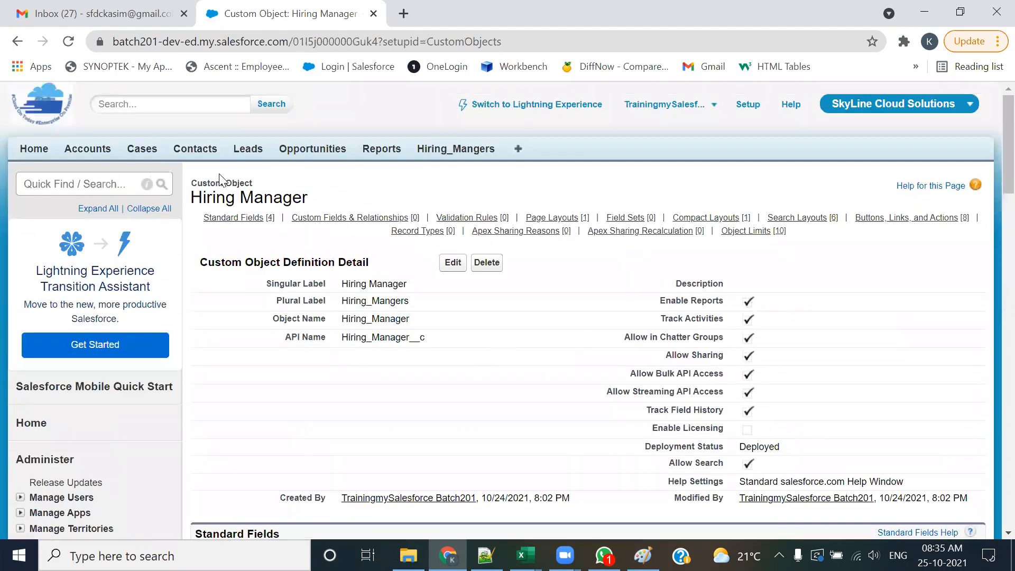
{"action": "left_click_drag", "start_coordinate": [254, 198], "coordinate": [204, 187]}
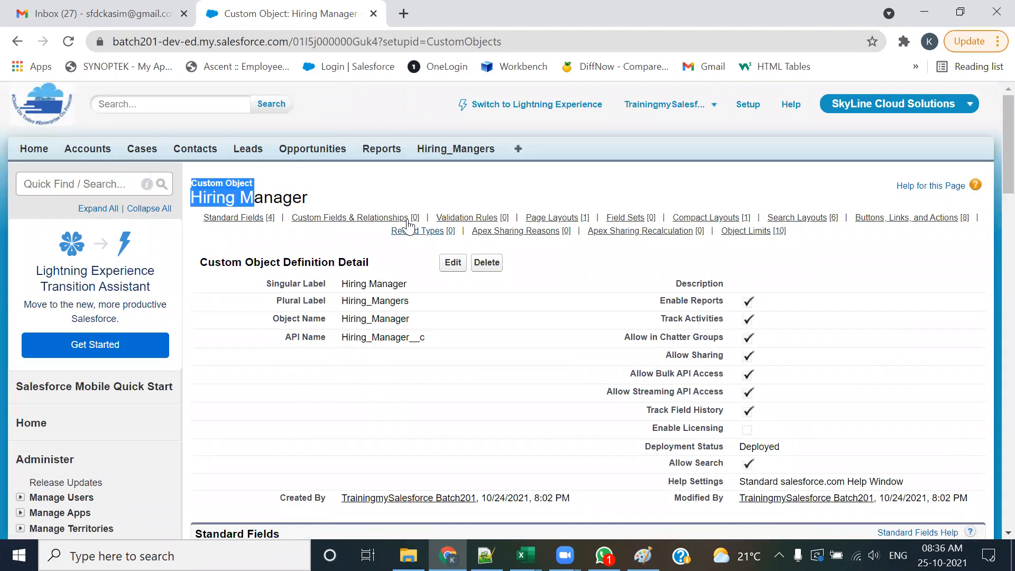
{"action": "left_click", "coordinate": [427, 200]}
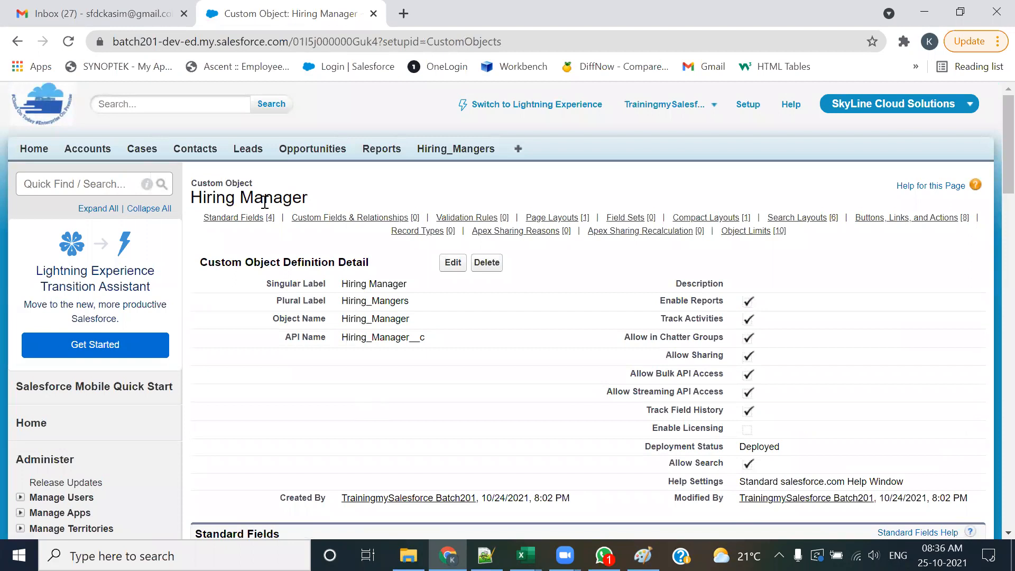
View the Hiring_Mangers tab's home page in a new browser tab and return to the Hiring Manager object page
{"action": "middle_click", "coordinate": [434, 152]}
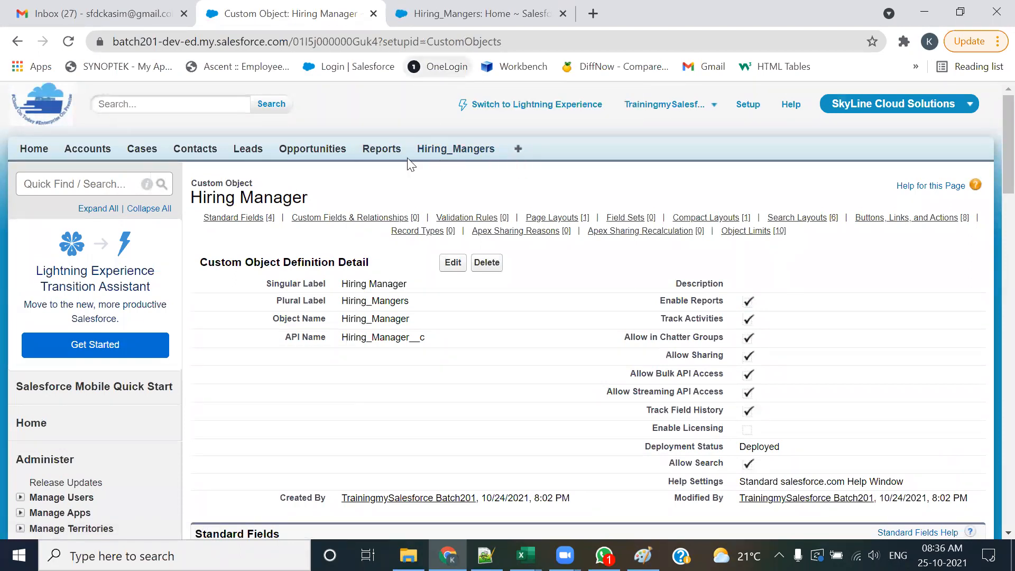
{"action": "left_click", "coordinate": [477, 12]}
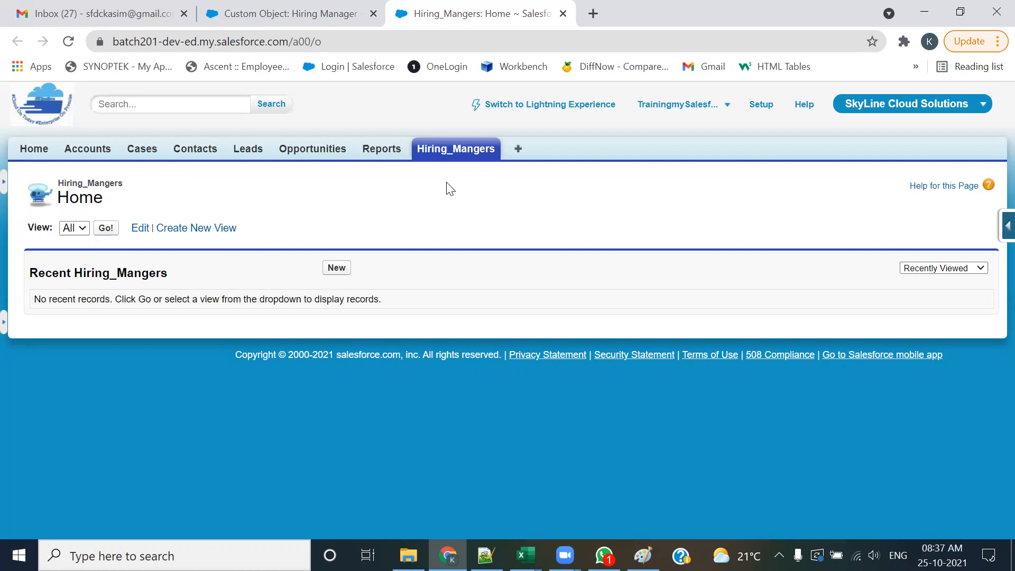
{"action": "left_click", "coordinate": [312, 24]}
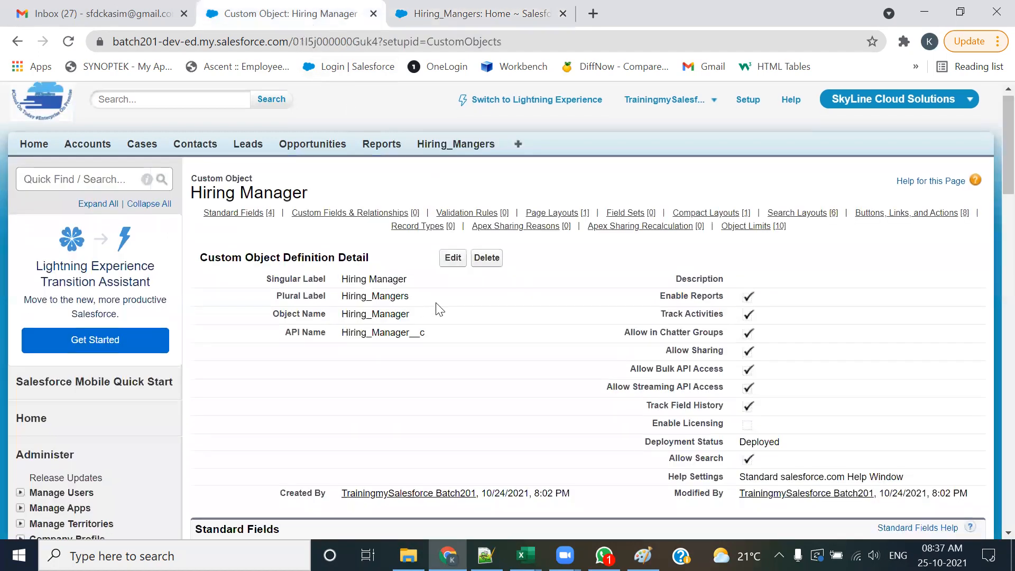
Examine the Hiring Manager object's definition details, standard fields, custom fields, validation rules and layout sections
{"action": "scroll", "coordinate": [437, 310], "scroll_direction": "down", "scroll_amount": 1}
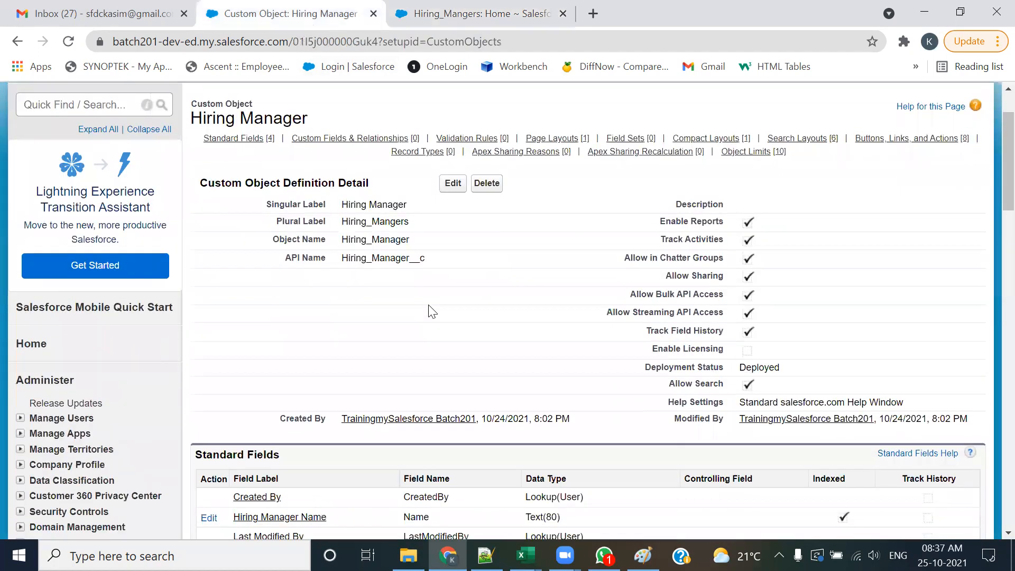
{"action": "scroll", "coordinate": [432, 312], "scroll_direction": "down", "scroll_amount": 1}
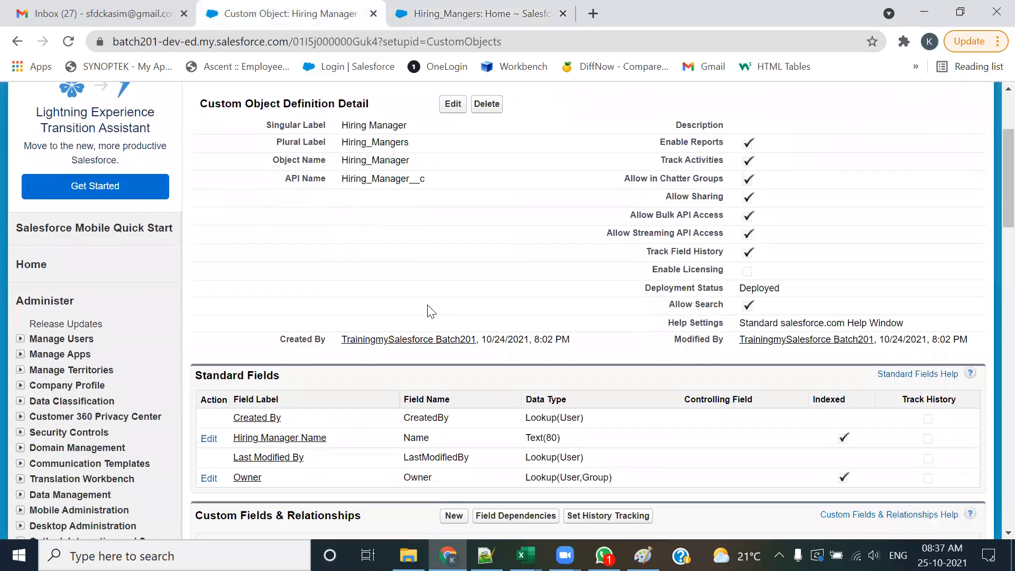
{"action": "scroll", "coordinate": [432, 311], "scroll_direction": "down", "scroll_amount": 2}
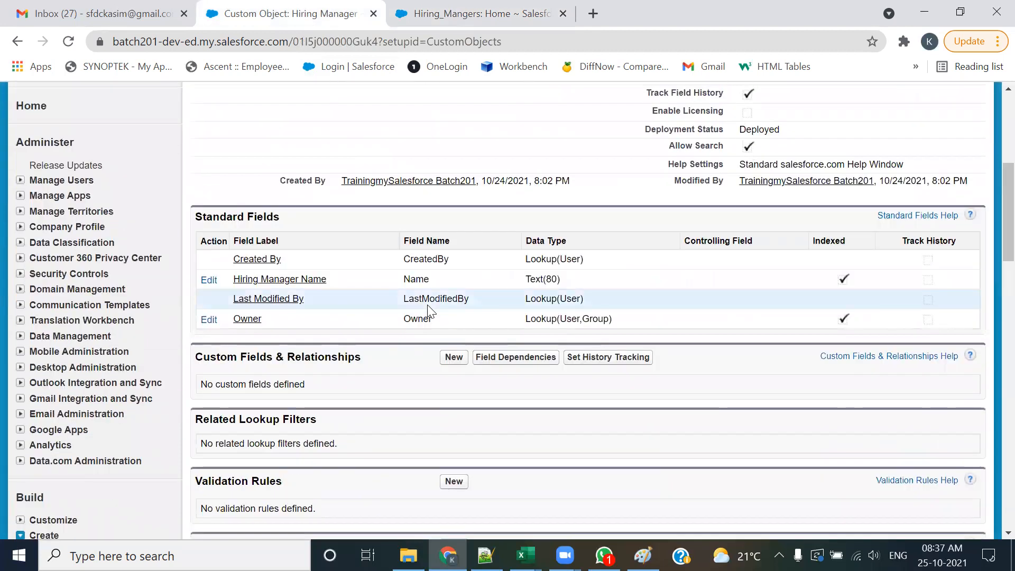
{"action": "scroll", "coordinate": [430, 309], "scroll_direction": "up", "scroll_amount": 2}
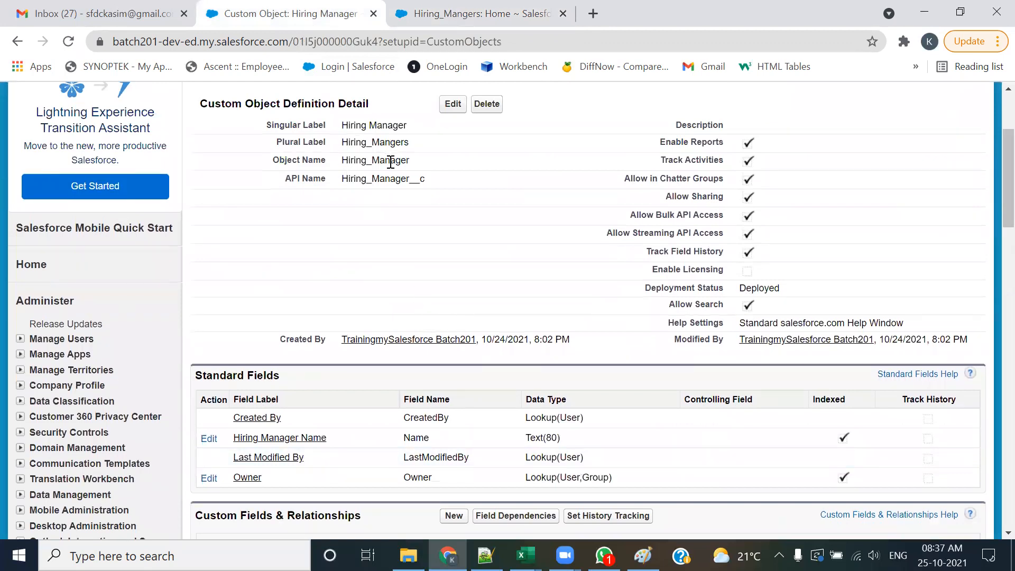
{"action": "scroll", "coordinate": [394, 196], "scroll_direction": "down", "scroll_amount": 6}
{"action": "scroll", "coordinate": [391, 191], "scroll_direction": "up", "scroll_amount": 6}
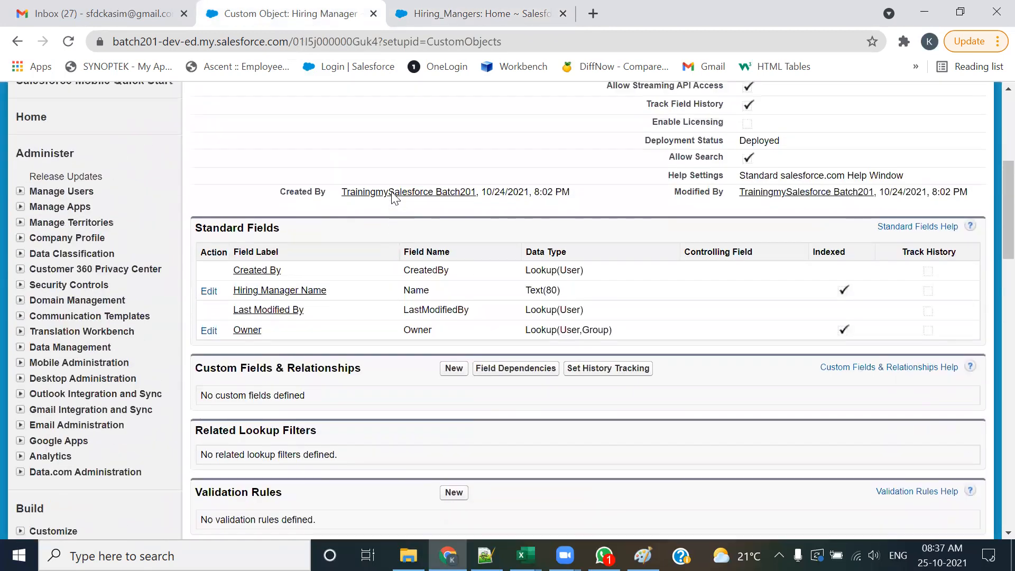
{"action": "scroll", "coordinate": [359, 220], "scroll_direction": "down", "scroll_amount": 6}
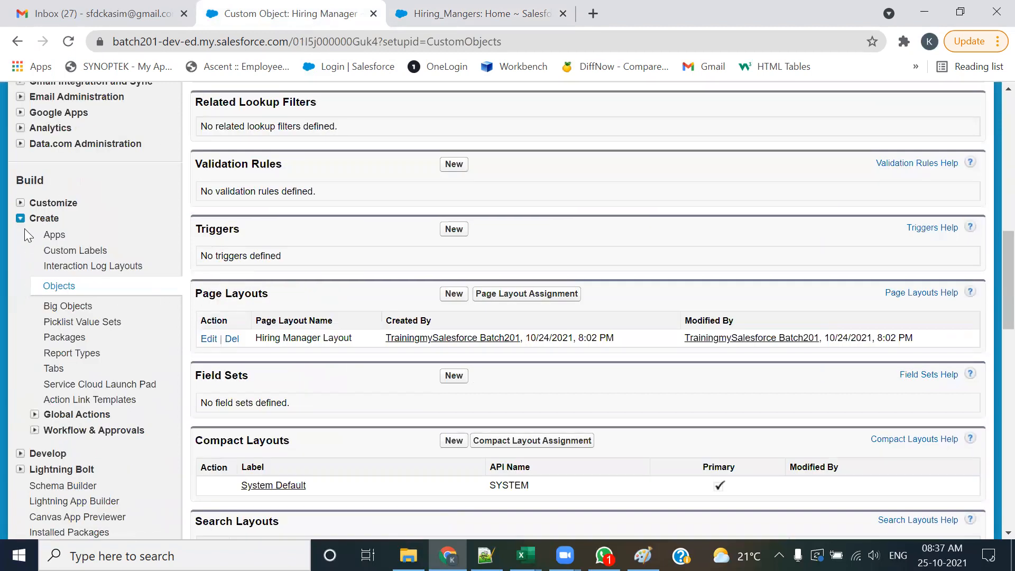
Open the Custom Objects list in Setup and review its entries
{"action": "left_click", "coordinate": [62, 280]}
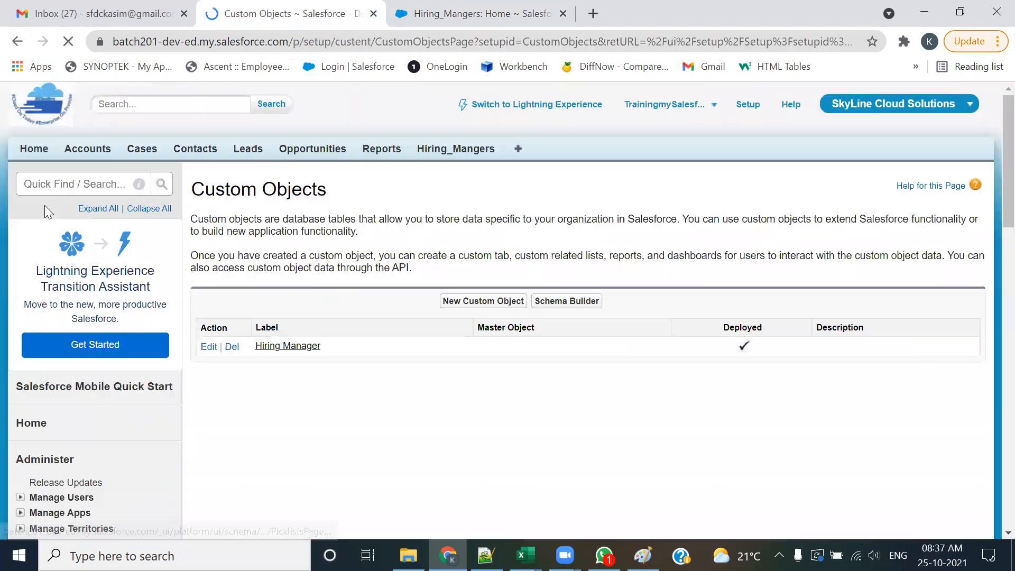
{"action": "scroll", "coordinate": [33, 379], "scroll_direction": "down", "scroll_amount": 10}
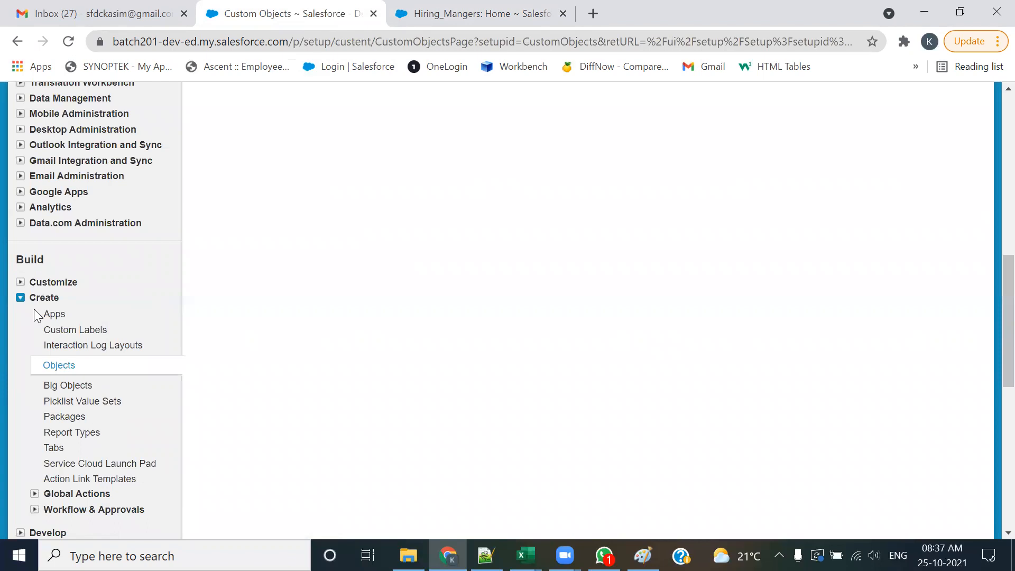
{"action": "scroll", "coordinate": [271, 335], "scroll_direction": "up", "scroll_amount": 10}
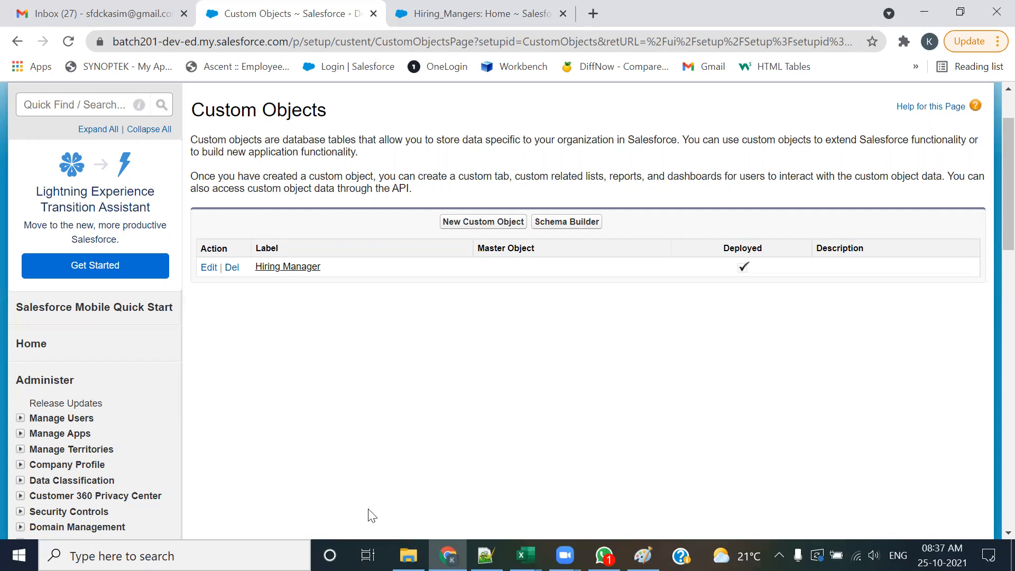
Switch to the Paint diagram and outline the Position labels of the frontend, database table and business logic in red freehand
{"action": "key", "text": "alt+Tab"}
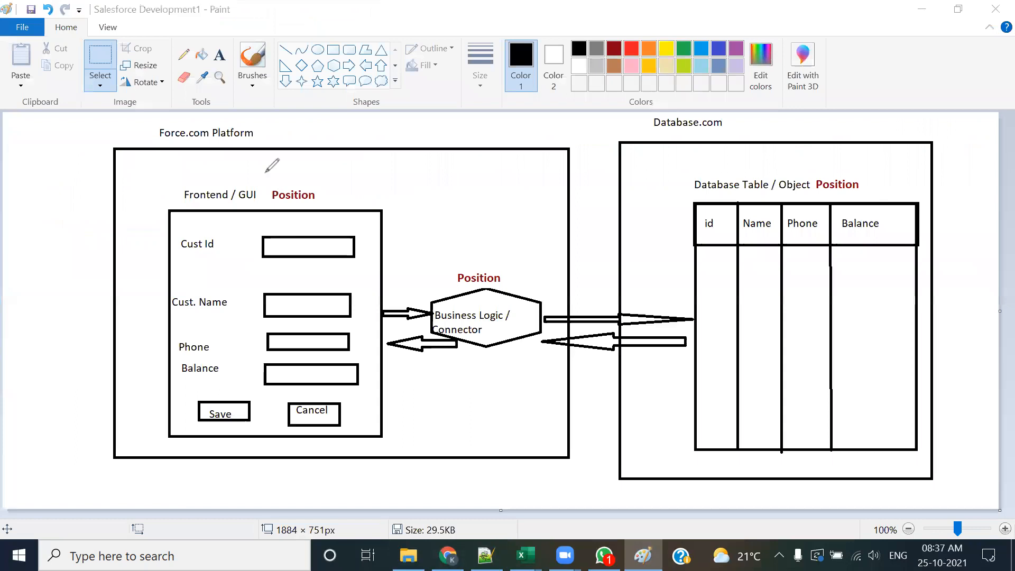
{"action": "left_click_drag", "start_coordinate": [286, 171], "coordinate": [266, 171]}
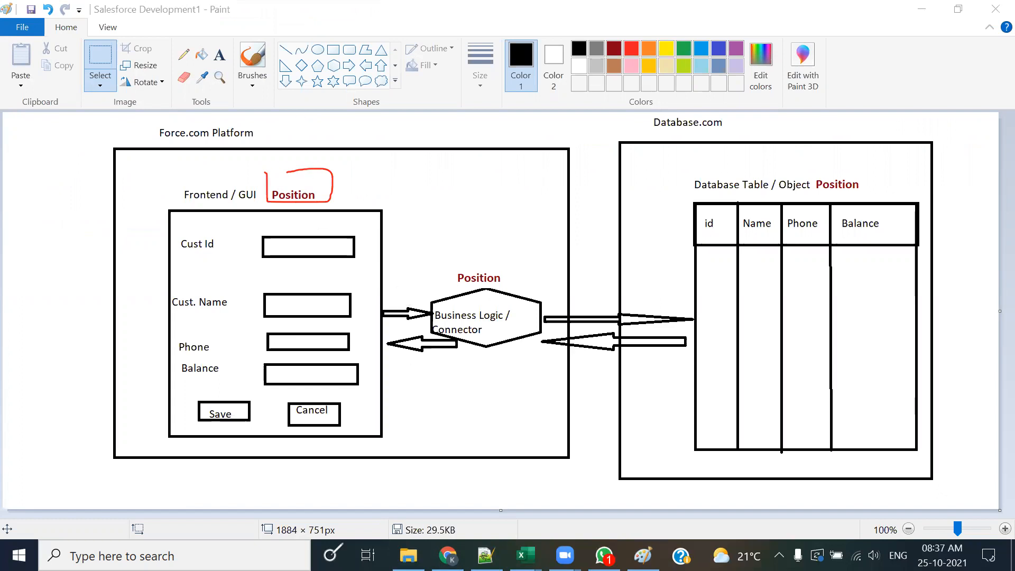
{"action": "mouse_move", "coordinate": [690, 190]}
{"action": "left_mouse_down"}
{"action": "mouse_move", "coordinate": [870, 199]}
{"action": "mouse_move", "coordinate": [838, 177]}
{"action": "mouse_move", "coordinate": [690, 185]}
{"action": "left_mouse_up"}
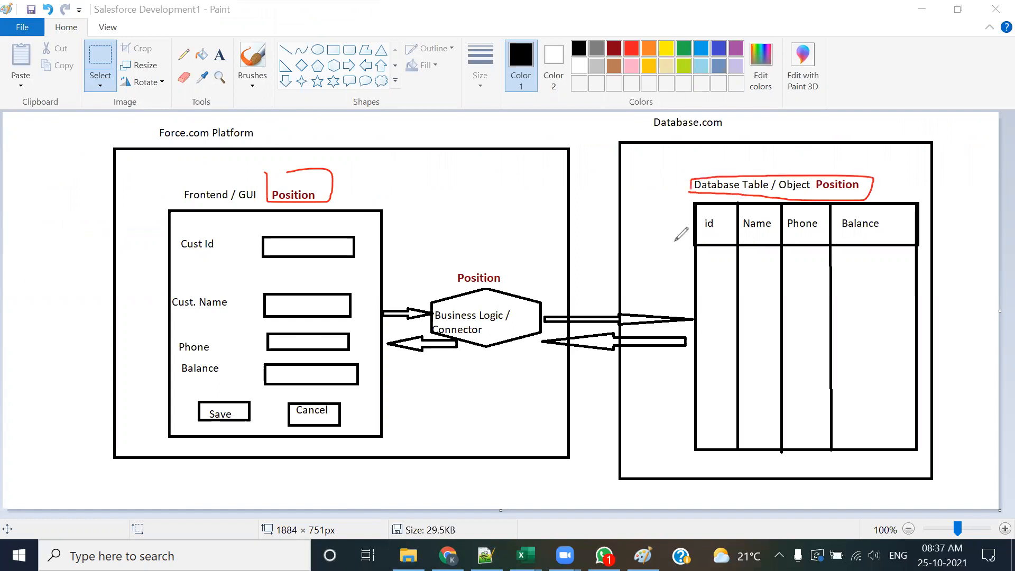
{"action": "mouse_move", "coordinate": [442, 290]}
{"action": "left_mouse_down"}
{"action": "mouse_move", "coordinate": [521, 286]}
{"action": "mouse_move", "coordinate": [453, 265]}
{"action": "mouse_move", "coordinate": [448, 288]}
{"action": "left_mouse_up"}
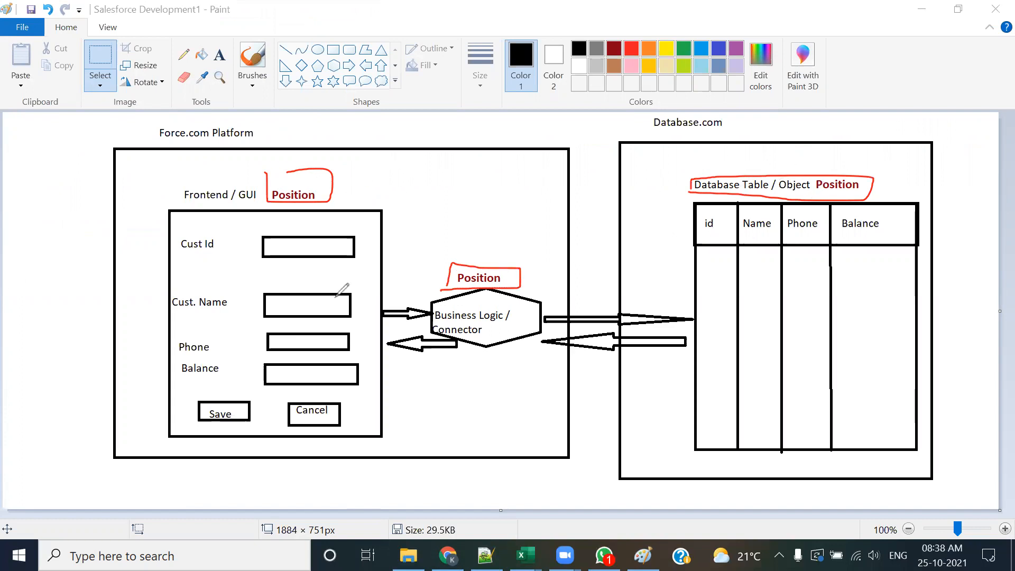
Outline the frontend form's fields and the database table's column headers in red, and clear all the red markings
{"action": "left_click_drag", "start_coordinate": [235, 234], "coordinate": [226, 282]}
{"action": "mouse_move", "coordinate": [233, 361]}
{"action": "left_mouse_down"}
{"action": "mouse_move", "coordinate": [451, 264]}
{"action": "mouse_move", "coordinate": [380, 227]}
{"action": "mouse_move", "coordinate": [233, 215]}
{"action": "left_mouse_up"}
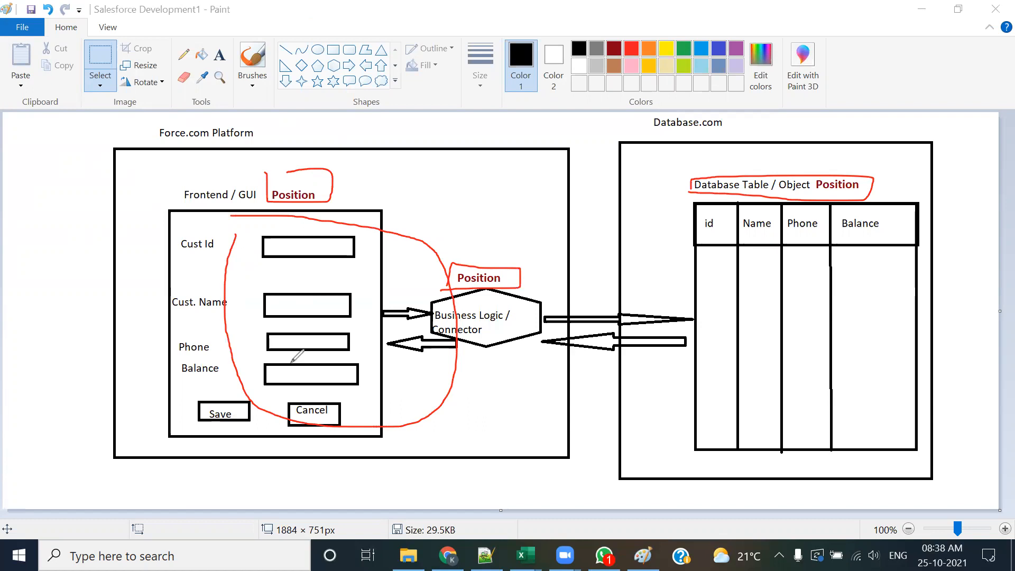
{"action": "mouse_move", "coordinate": [683, 247]}
{"action": "left_mouse_down"}
{"action": "mouse_move", "coordinate": [785, 241]}
{"action": "mouse_move", "coordinate": [932, 204]}
{"action": "mouse_move", "coordinate": [798, 207]}
{"action": "mouse_move", "coordinate": [677, 233]}
{"action": "mouse_move", "coordinate": [792, 243]}
{"action": "left_mouse_up"}
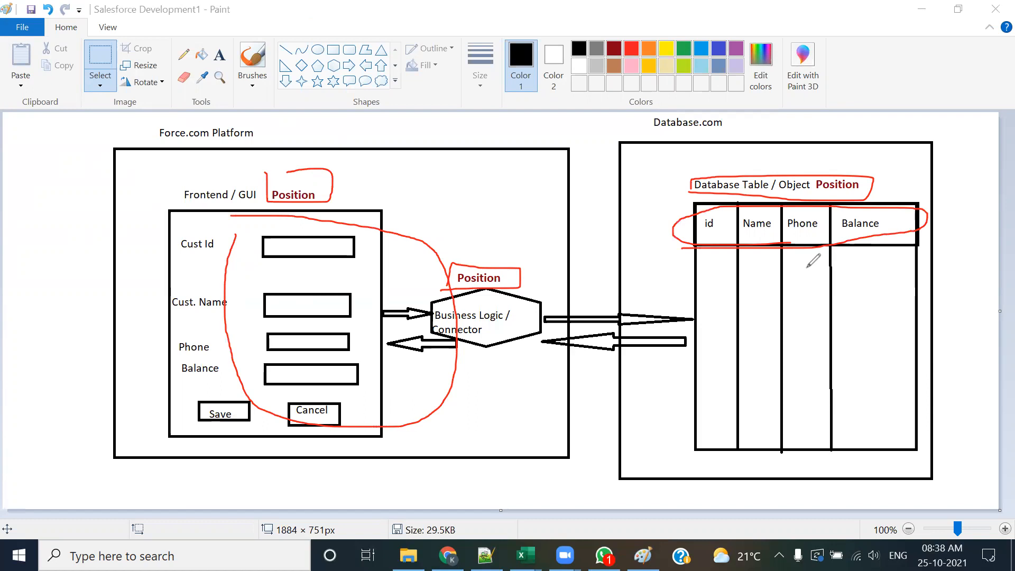
{"action": "left_click", "coordinate": [790, 196]}
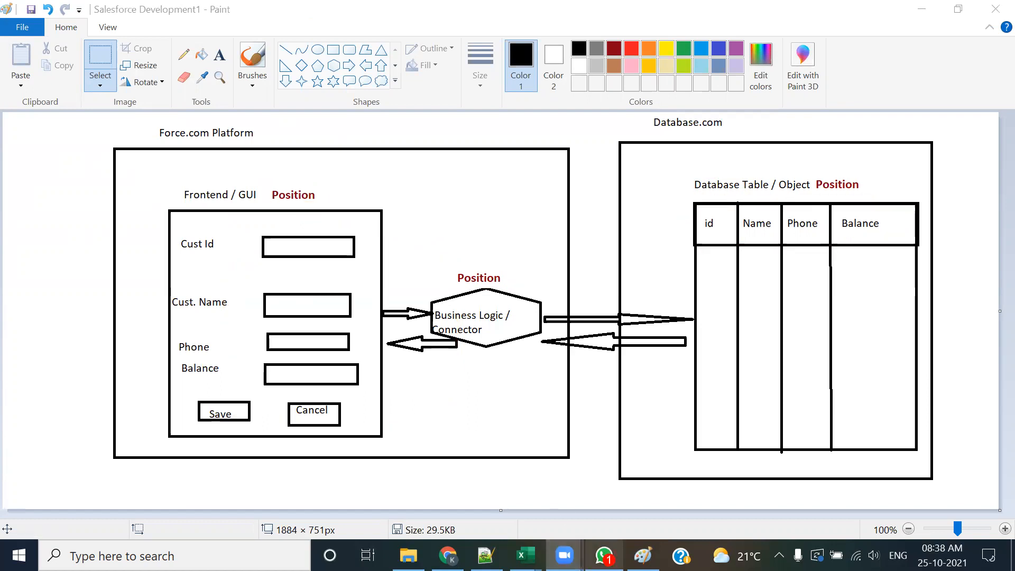
Switch back to Salesforce in Chrome and open a blank new account form from the Accounts home page
{"action": "left_click", "coordinate": [448, 555]}
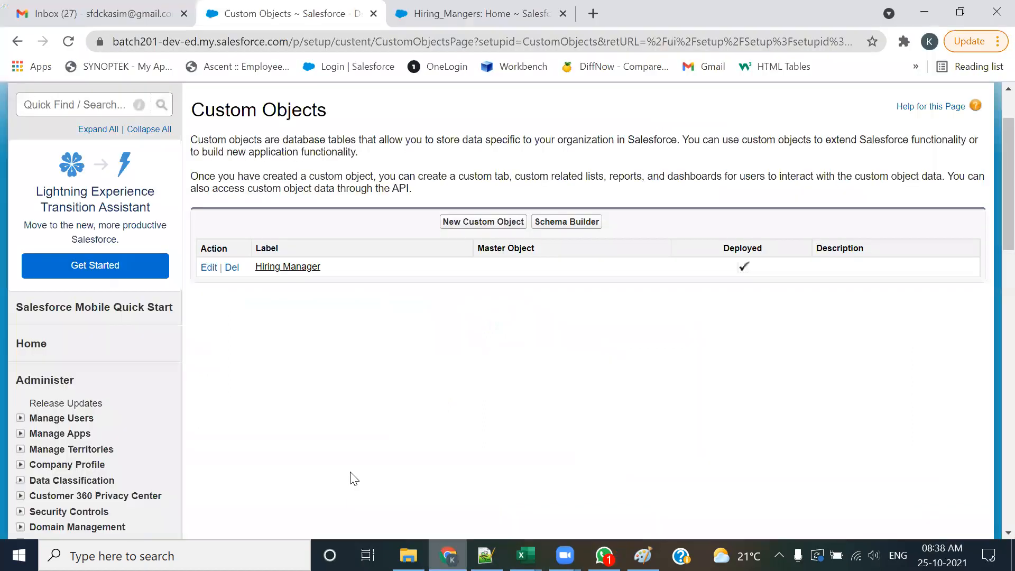
{"action": "scroll", "coordinate": [106, 156], "scroll_direction": "up", "scroll_amount": 2}
{"action": "left_click", "coordinate": [87, 148]}
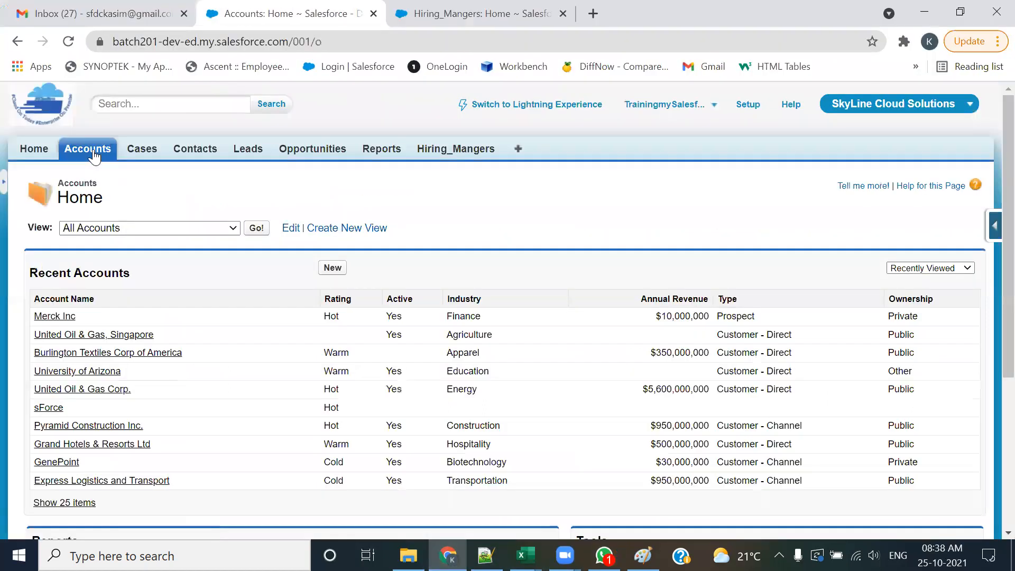
{"action": "left_click", "coordinate": [333, 268]}
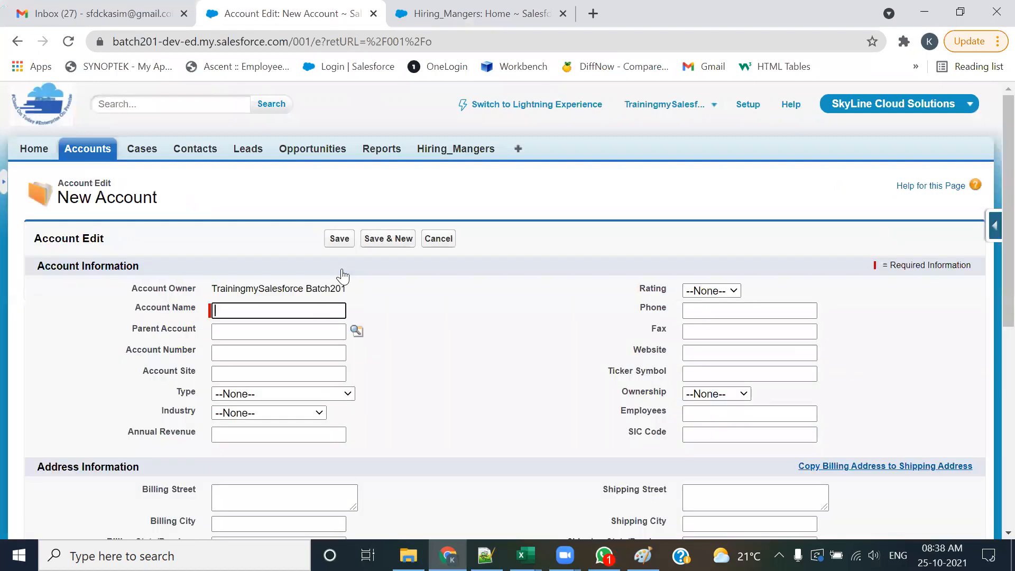
Examine the fields in the new account form's Account, Address, Additional and Description Information sections
{"action": "scroll", "coordinate": [738, 191], "scroll_direction": "down", "scroll_amount": 3}
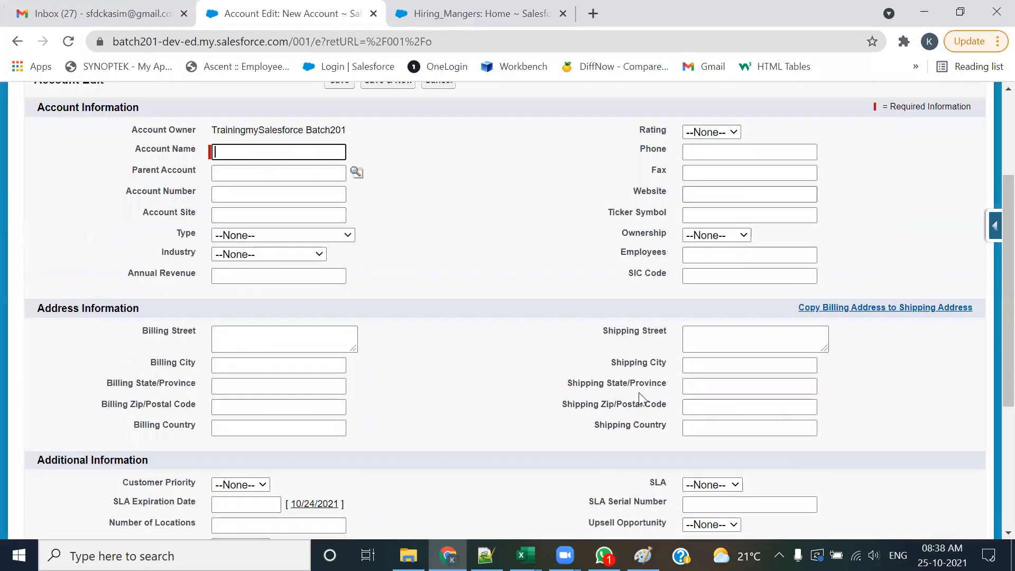
{"action": "scroll", "coordinate": [831, 296], "scroll_direction": "down", "scroll_amount": 3}
{"action": "scroll", "coordinate": [839, 293], "scroll_direction": "up", "scroll_amount": 3}
{"action": "left_click_drag", "start_coordinate": [636, 131], "coordinate": [663, 131]}
{"action": "left_click_drag", "start_coordinate": [651, 171], "coordinate": [661, 171]}
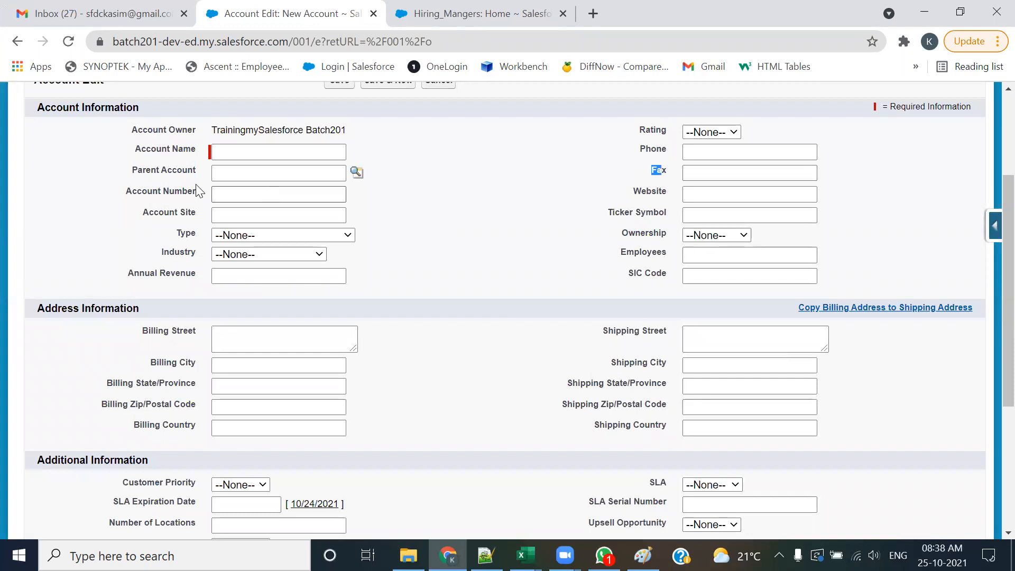
{"action": "left_click_drag", "start_coordinate": [143, 213], "coordinate": [227, 213]}
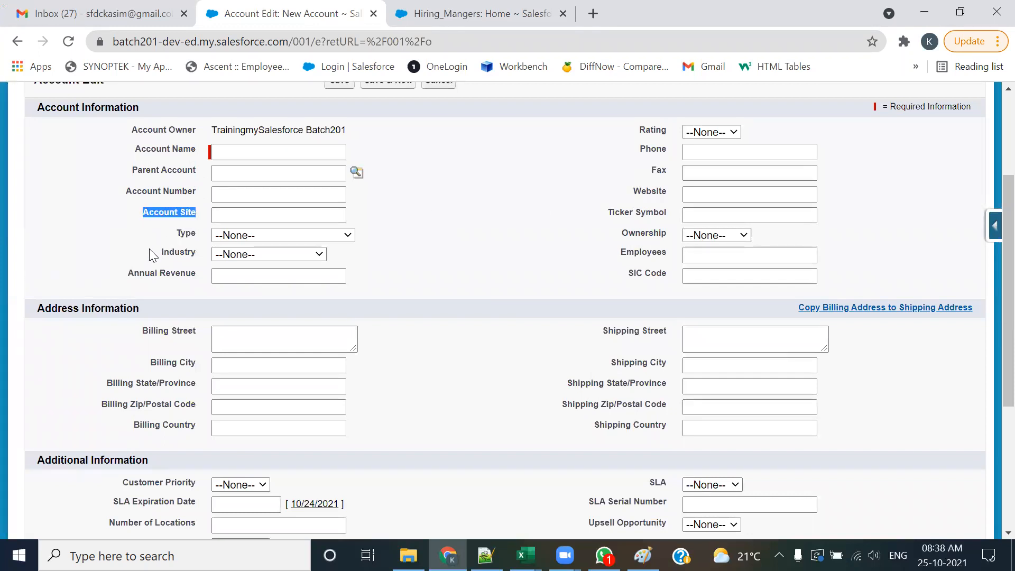
{"action": "scroll", "coordinate": [659, 235], "scroll_direction": "down", "scroll_amount": 4}
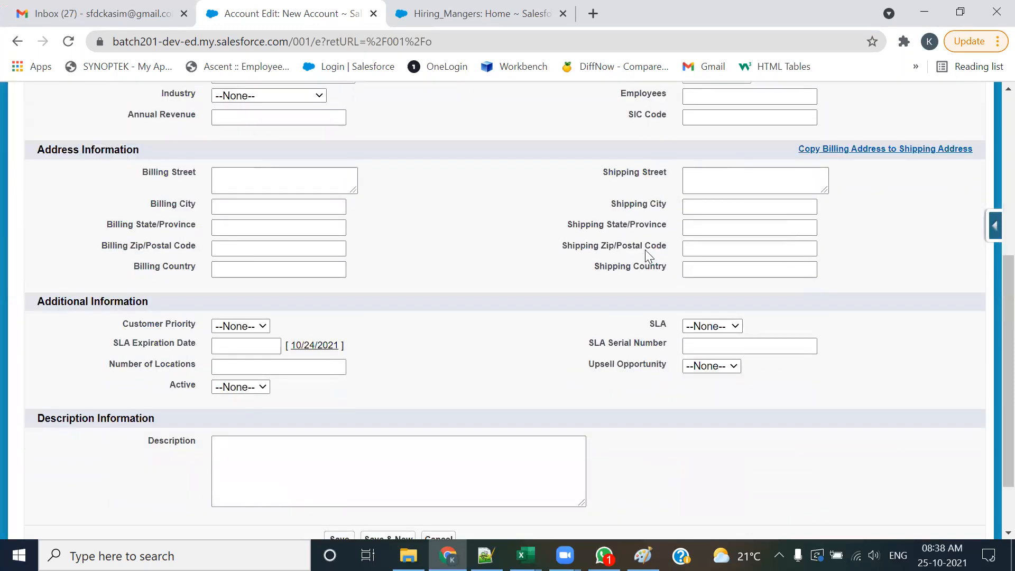
Open a blank new case form from the Cases home page and review its Case, Additional and Description Information fields
{"action": "scroll", "coordinate": [439, 296], "scroll_direction": "up", "scroll_amount": 7}
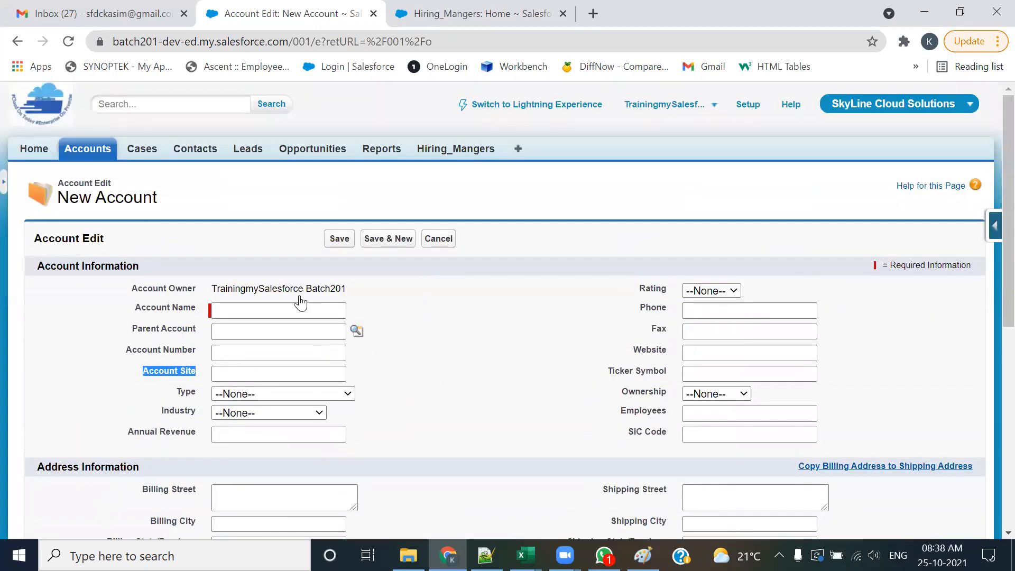
{"action": "left_click", "coordinate": [146, 150]}
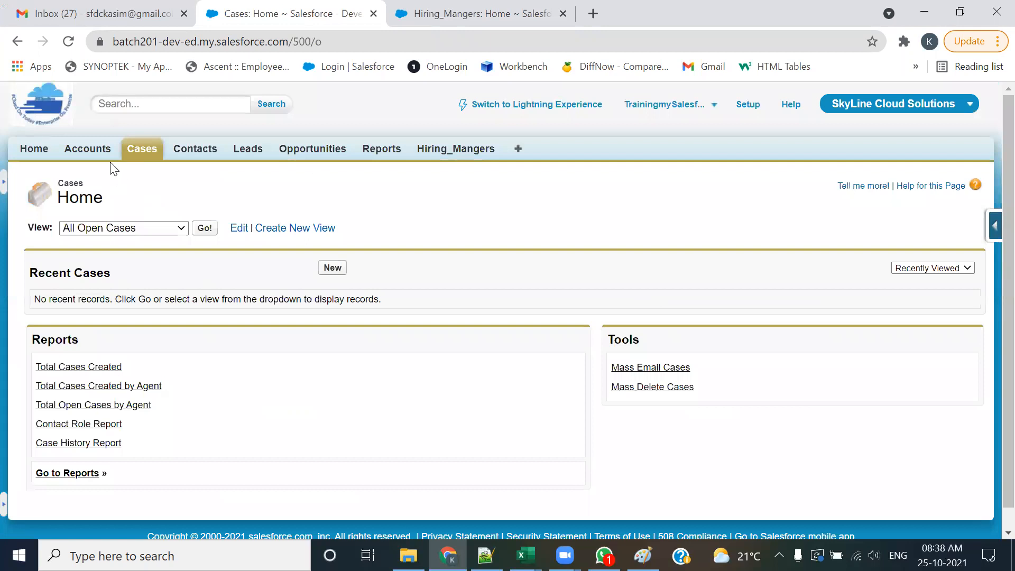
{"action": "left_click", "coordinate": [329, 270]}
{"action": "scroll", "coordinate": [275, 461], "scroll_direction": "down", "scroll_amount": 3}
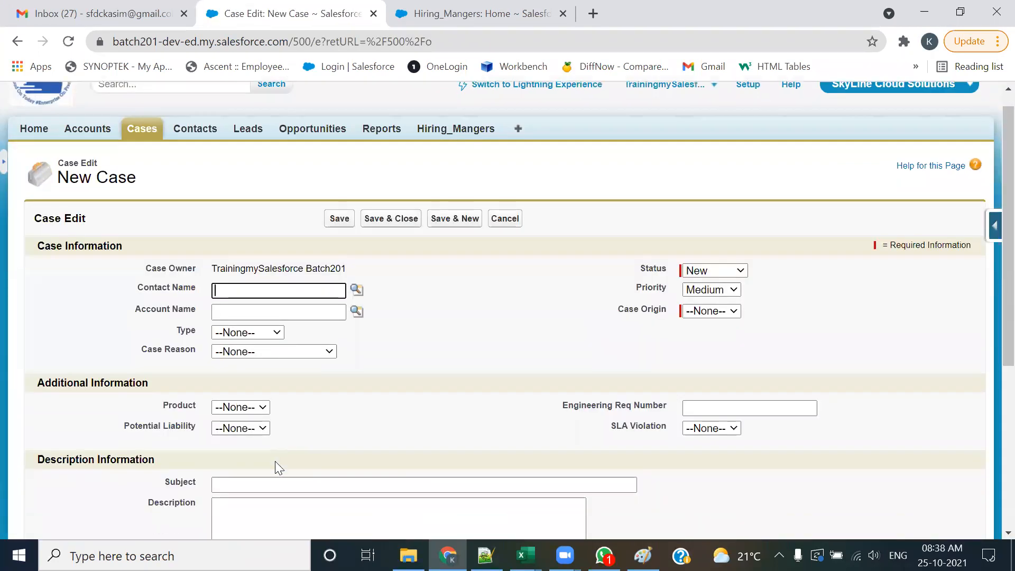
{"action": "scroll", "coordinate": [202, 431], "scroll_direction": "down", "scroll_amount": 2}
{"action": "scroll", "coordinate": [423, 287], "scroll_direction": "up", "scroll_amount": 1}
{"action": "scroll", "coordinate": [422, 287], "scroll_direction": "up", "scroll_amount": 3}
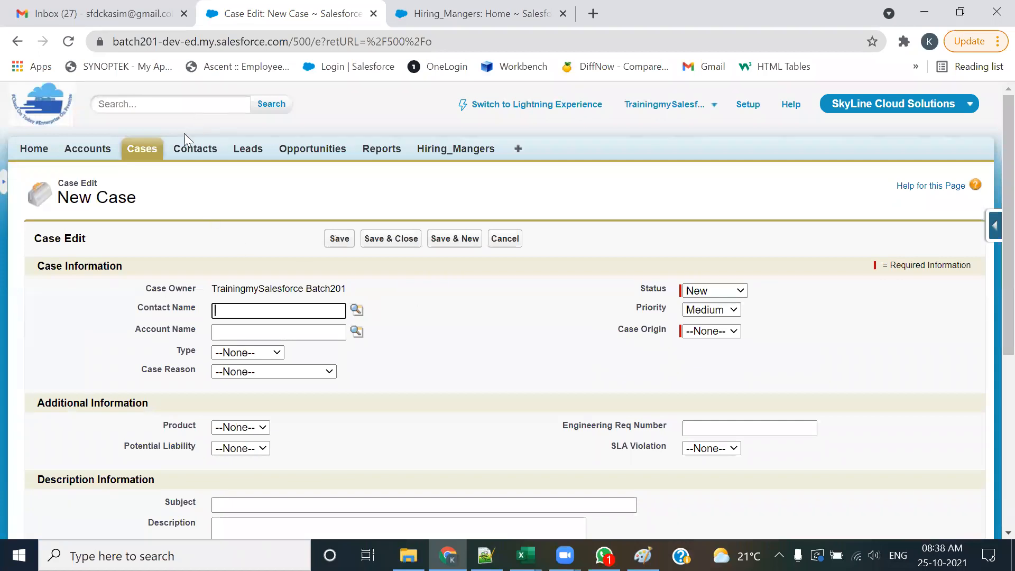
Open a blank new contact form from the Contacts home page and review the fields in its sections
{"action": "left_click", "coordinate": [182, 154]}
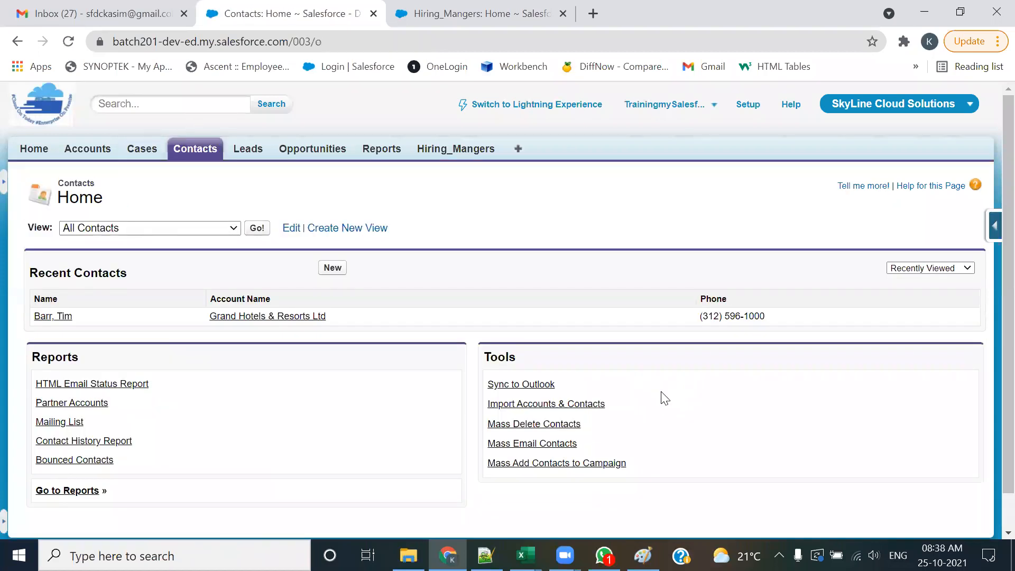
{"action": "left_click", "coordinate": [333, 281]}
{"action": "scroll", "coordinate": [470, 384], "scroll_direction": "down", "scroll_amount": 5}
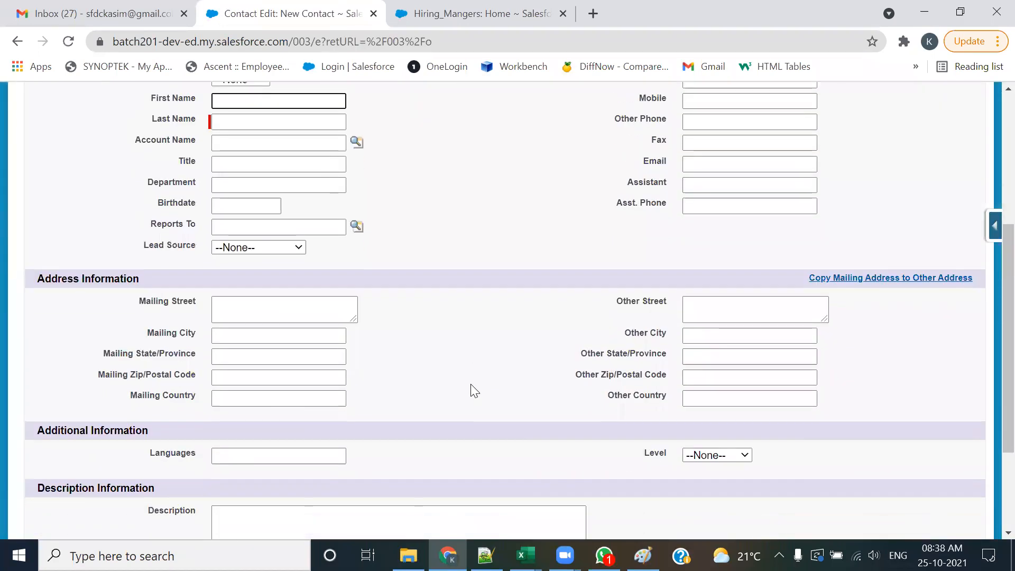
{"action": "scroll", "coordinate": [460, 396], "scroll_direction": "down", "scroll_amount": 3}
{"action": "scroll", "coordinate": [473, 360], "scroll_direction": "up", "scroll_amount": 6}
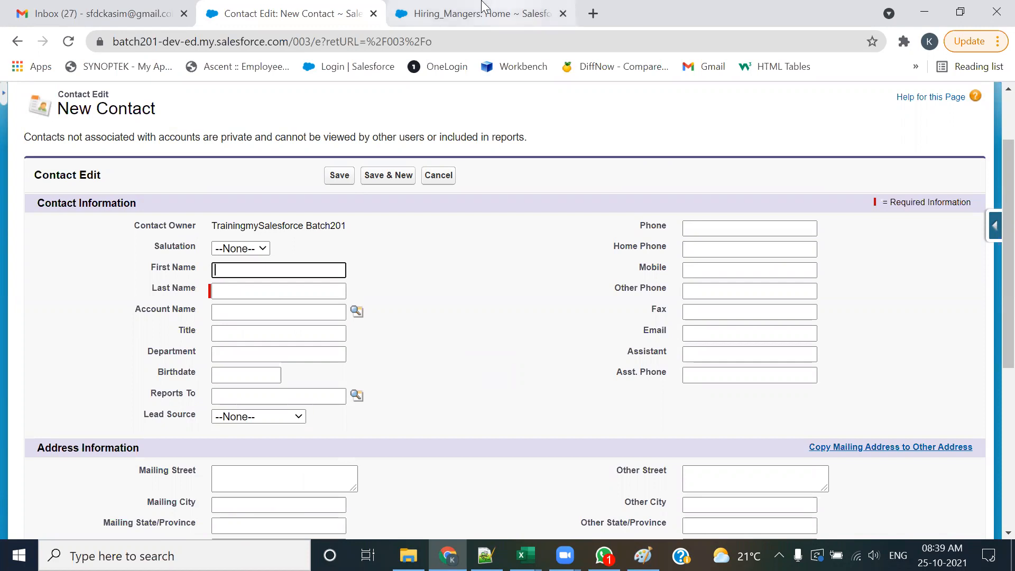
Bring up the Hiring_Mangers home page, and review the Hiring Manager fields in IDD for Field creation.txt in Notepad++
{"action": "left_click", "coordinate": [492, 13]}
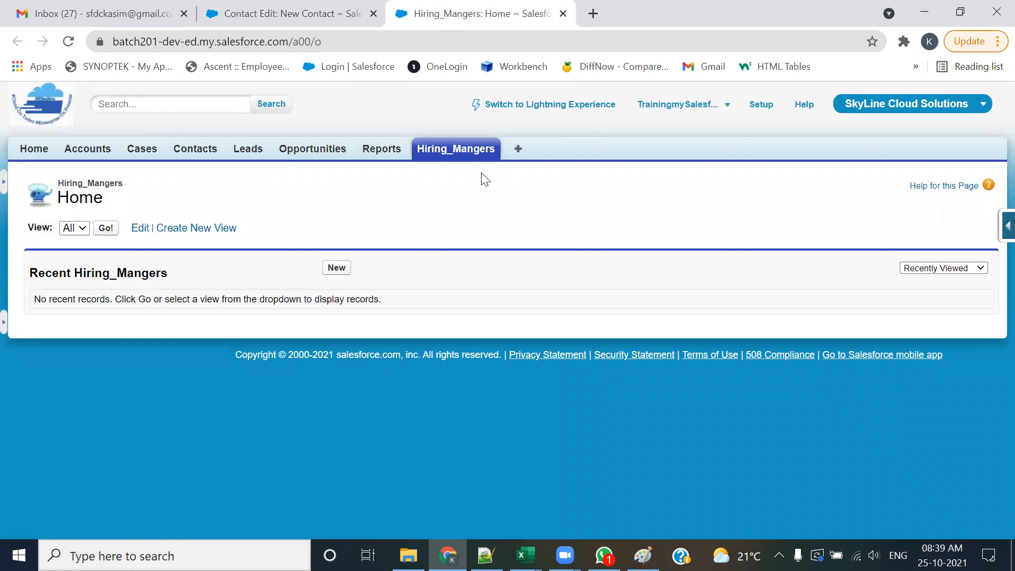
{"action": "left_click", "coordinate": [465, 496]}
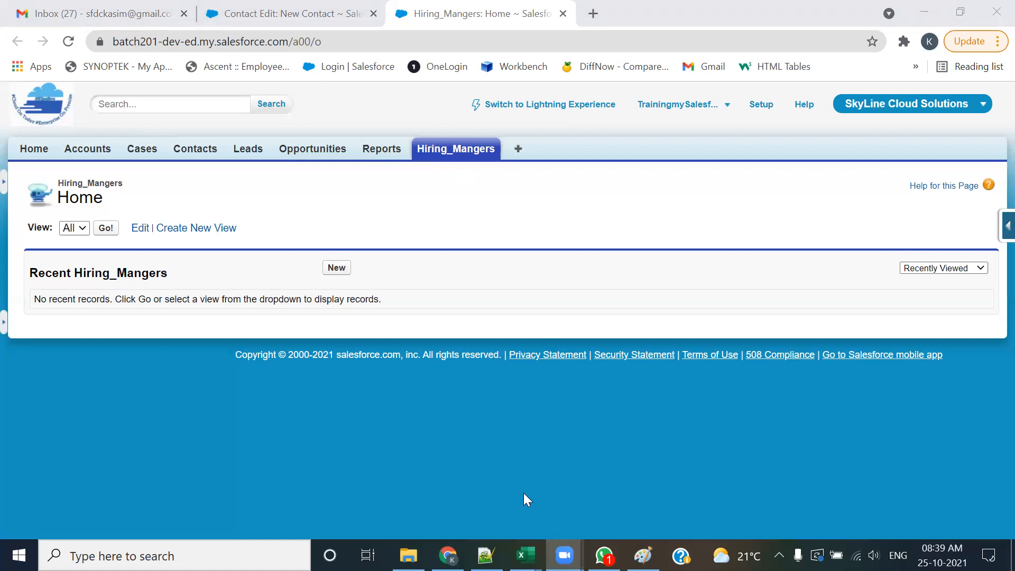
{"action": "key", "text": "alt+Tab"}
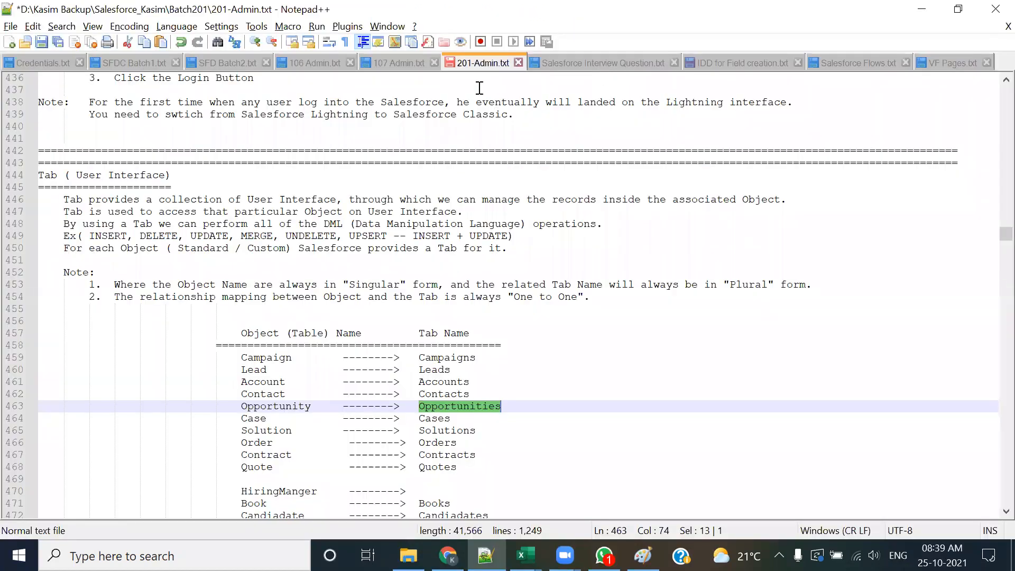
{"action": "left_click", "coordinate": [743, 63]}
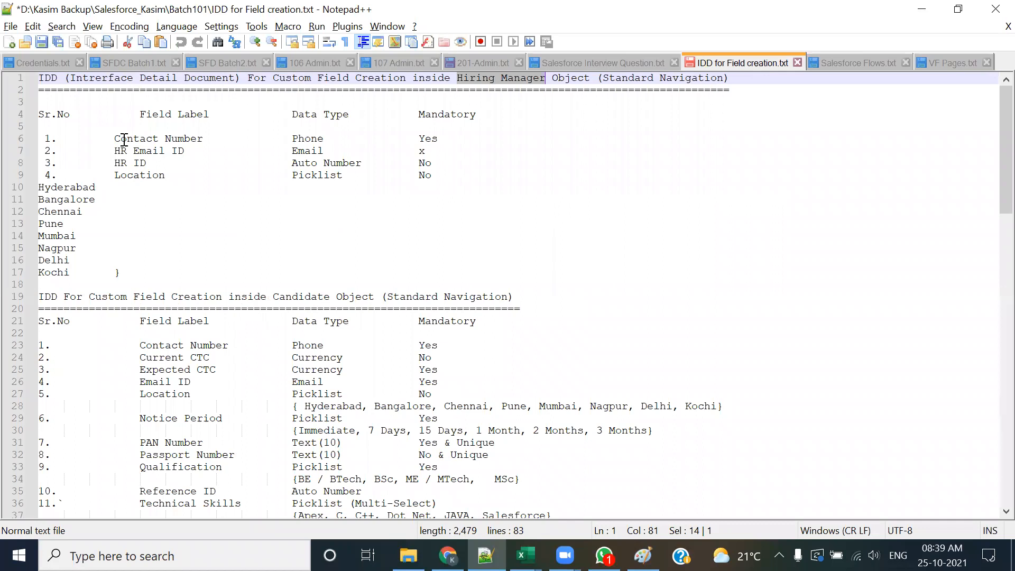
{"action": "left_click_drag", "start_coordinate": [189, 150], "coordinate": [190, 175]}
{"action": "left_click", "coordinate": [123, 167]}
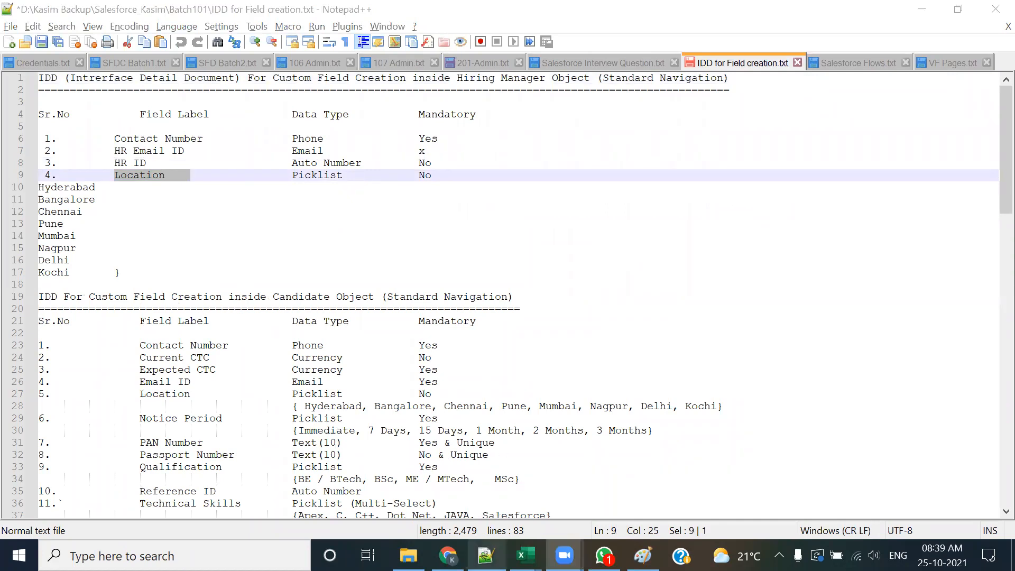
Switch back to Chrome, open a blank new Hiring Manager form and examine its Hiring Manager Name and Owner fields
{"action": "left_click", "coordinate": [447, 556]}
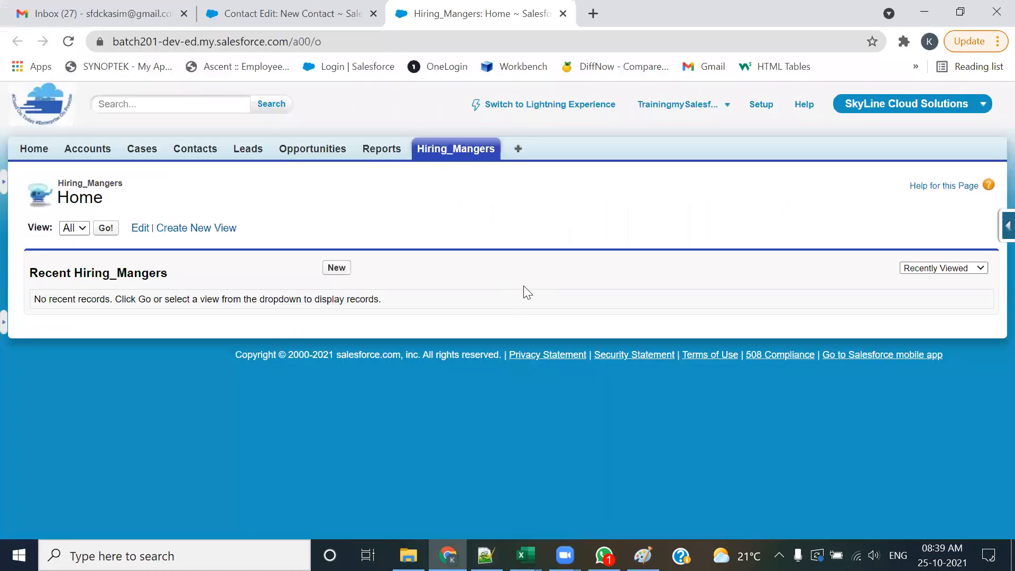
{"action": "left_click", "coordinate": [347, 275]}
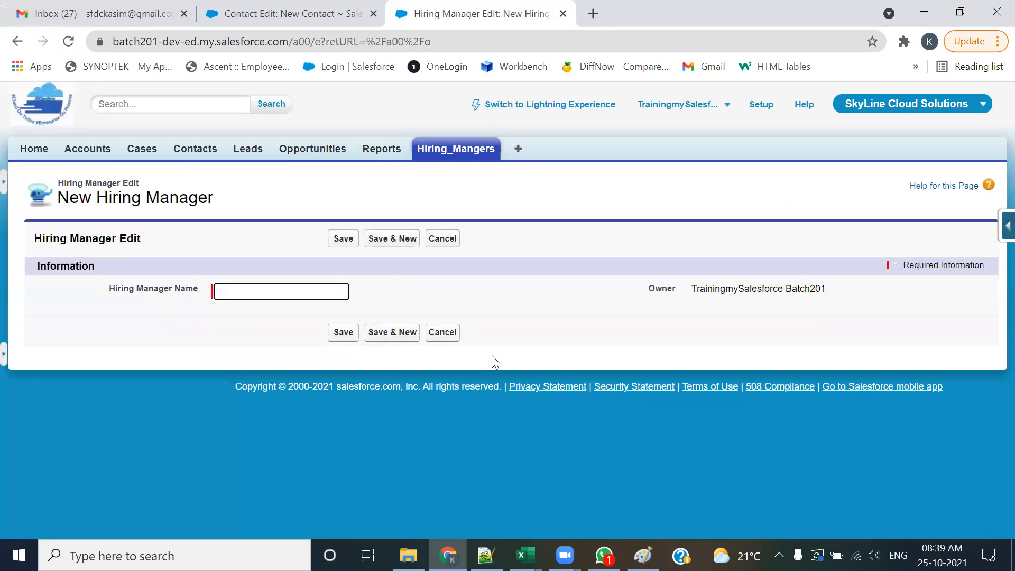
{"action": "left_click_drag", "start_coordinate": [141, 238], "coordinate": [116, 239]}
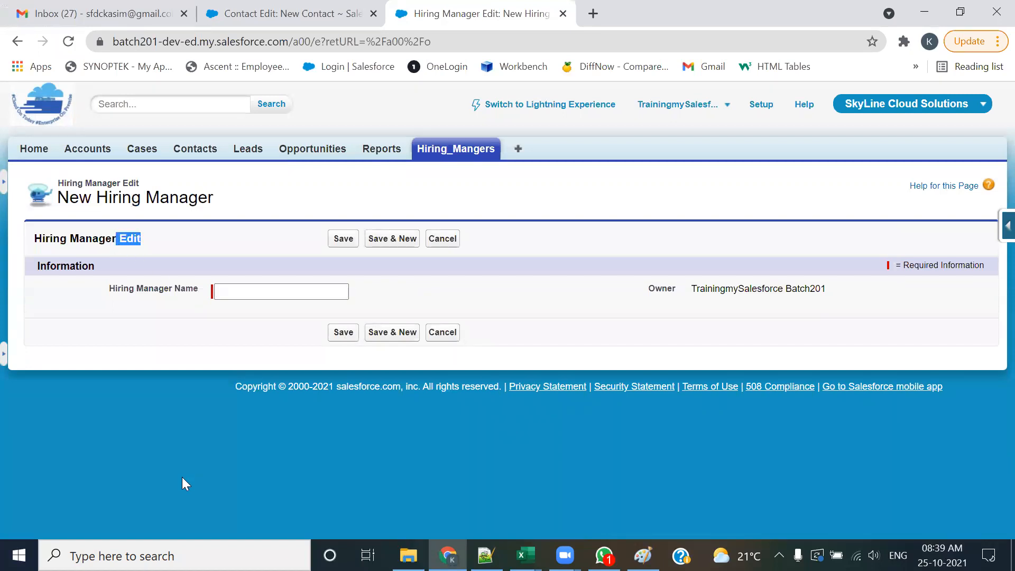
{"action": "left_click", "coordinate": [150, 346]}
{"action": "left_click_drag", "start_coordinate": [154, 244], "coordinate": [112, 239]}
{"action": "left_click_drag", "start_coordinate": [122, 296], "coordinate": [200, 296]}
{"action": "left_click_drag", "start_coordinate": [638, 292], "coordinate": [668, 292]}
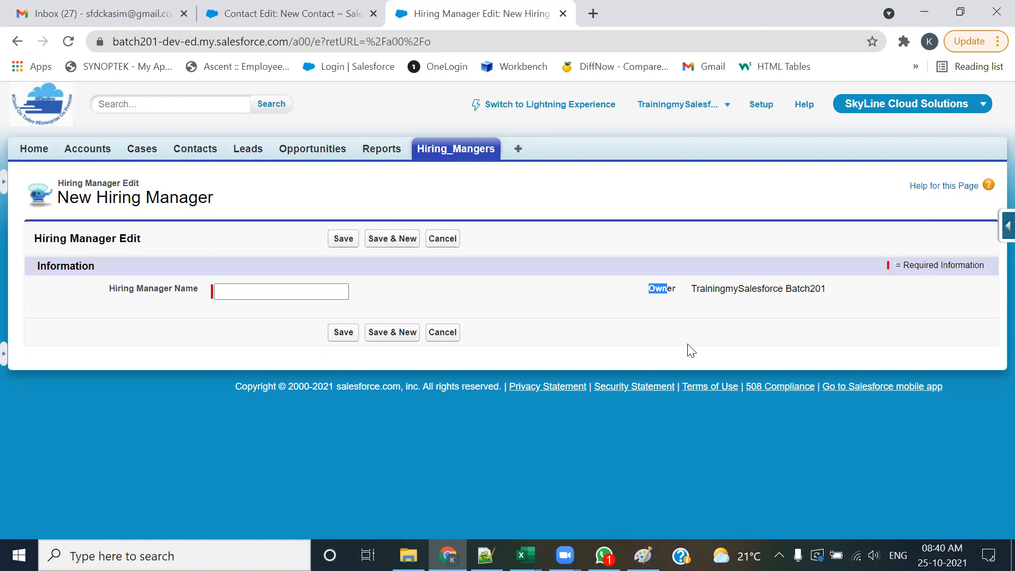
{"action": "left_click", "coordinate": [492, 299]}
{"action": "double_click", "coordinate": [182, 290]}
In the Salesforce tab showing the new contact form, open the Hiring Manager definition from the Custom Objects list in Setup
{"action": "left_click", "coordinate": [323, 9]}
{"action": "scroll", "coordinate": [834, 85], "scroll_direction": "up", "scroll_amount": 2}
{"action": "left_click", "coordinate": [748, 104]}
{"action": "scroll", "coordinate": [56, 416], "scroll_direction": "down", "scroll_amount": 10}
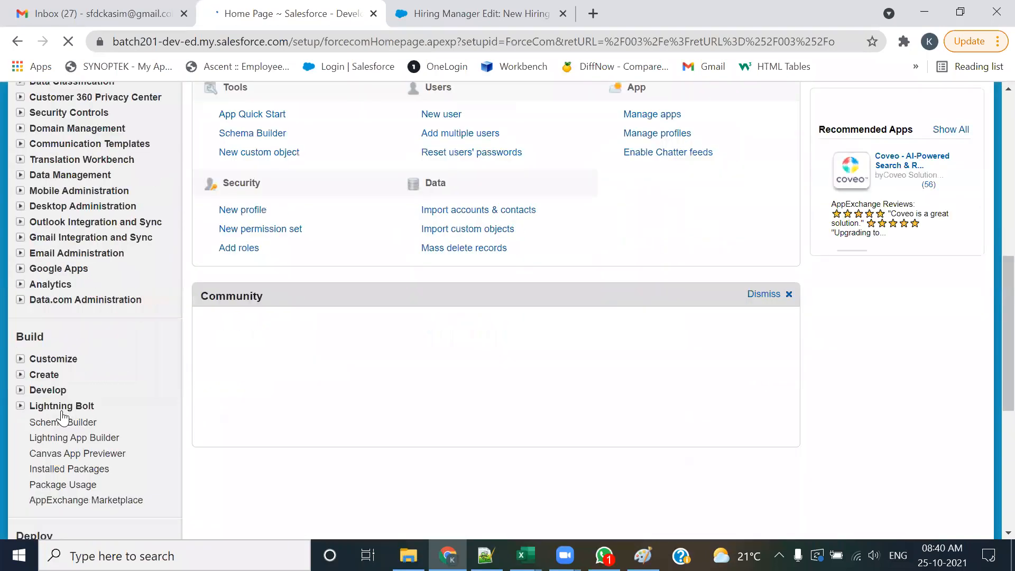
{"action": "scroll", "coordinate": [61, 418], "scroll_direction": "down", "scroll_amount": 5}
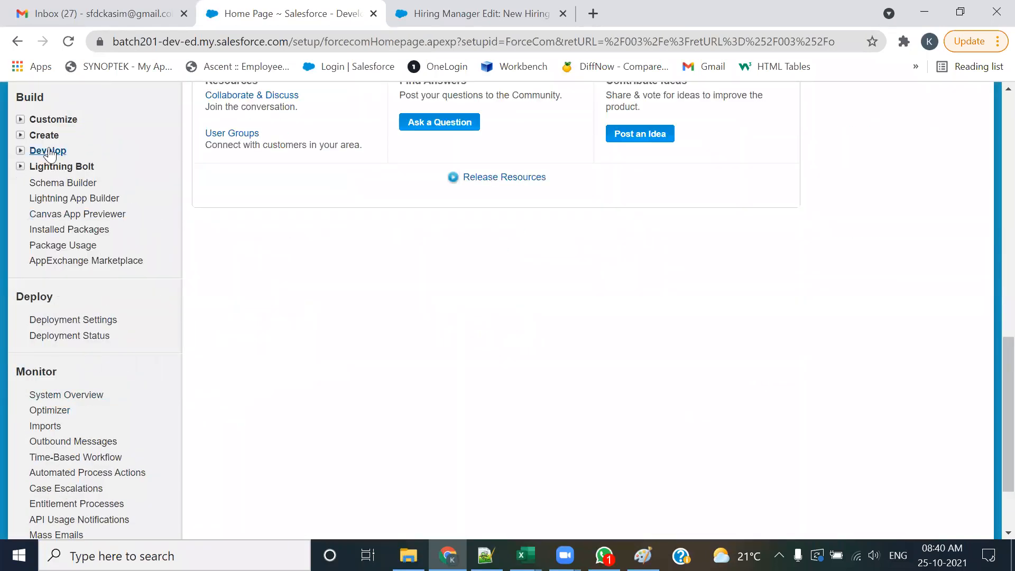
{"action": "left_click", "coordinate": [20, 135]}
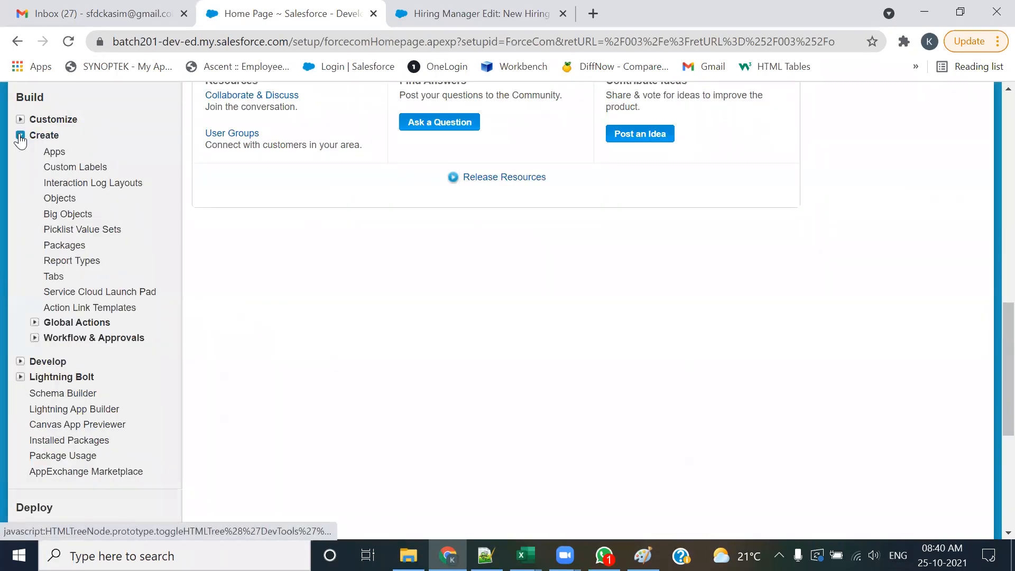
{"action": "left_click", "coordinate": [53, 199]}
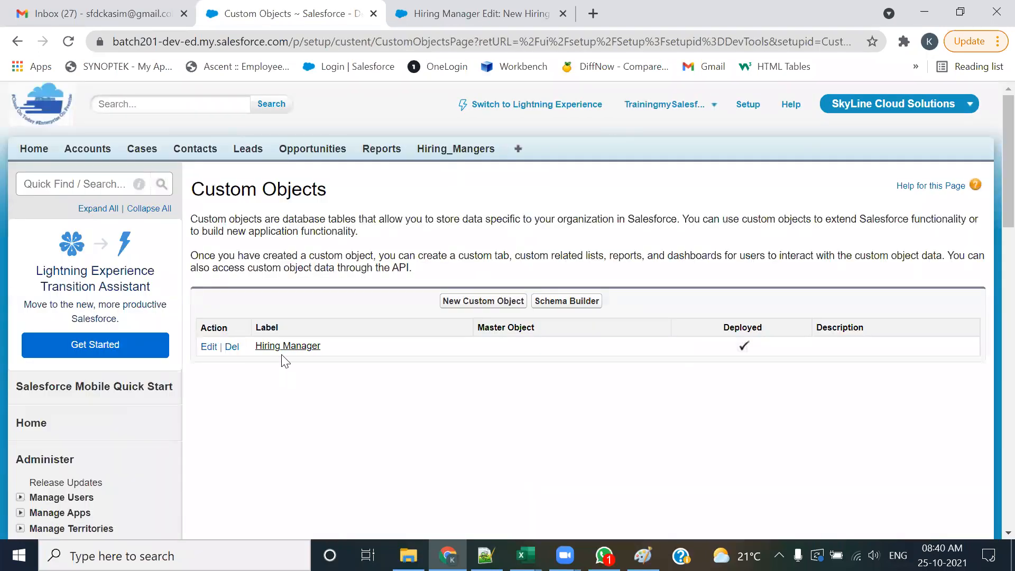
{"action": "left_click", "coordinate": [294, 348]}
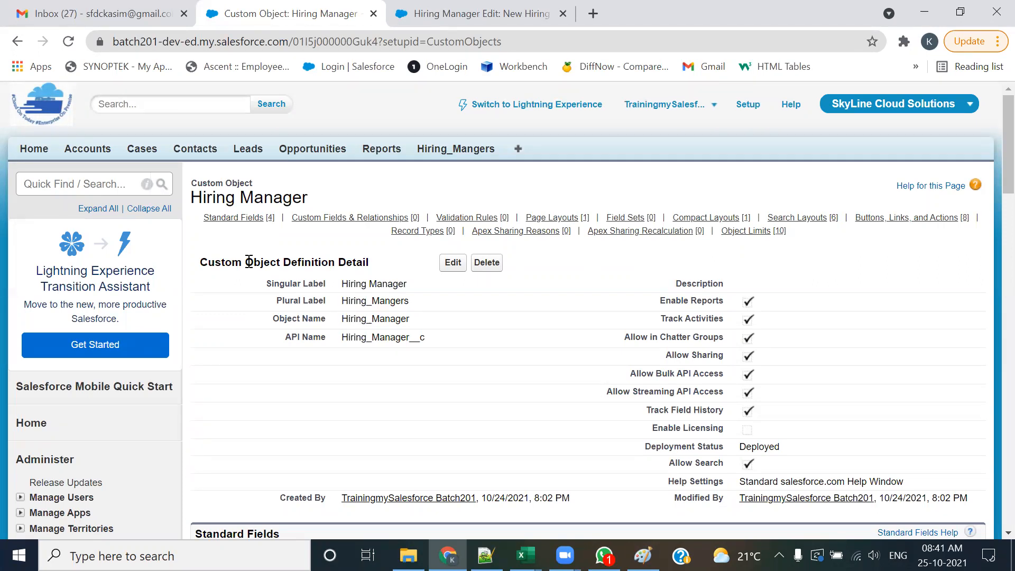
Outline the field labels and field names in the object's Standard Fields section with a red rectangle
{"action": "scroll", "coordinate": [265, 249], "scroll_direction": "down", "scroll_amount": 3}
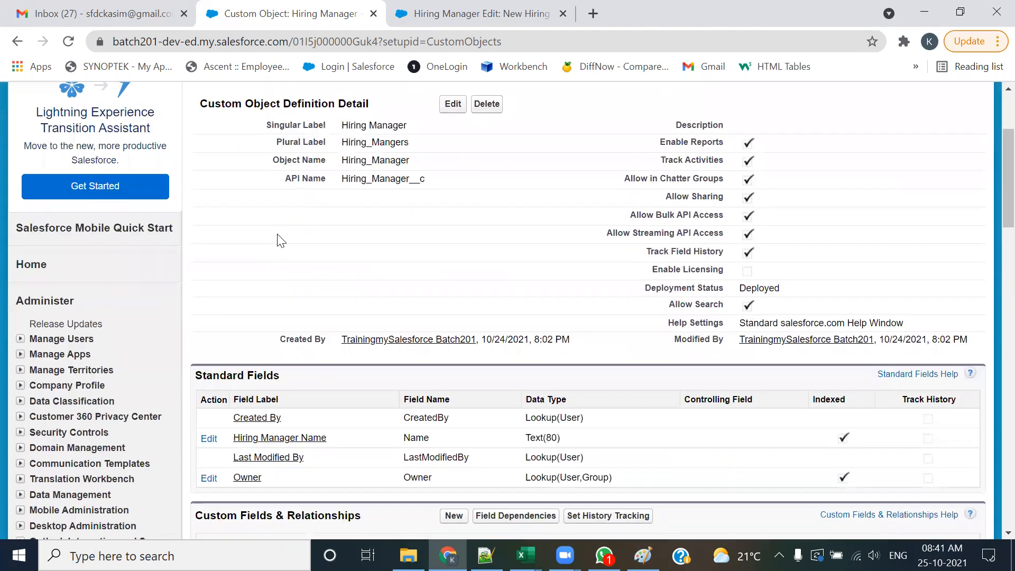
{"action": "scroll", "coordinate": [278, 241], "scroll_direction": "down", "scroll_amount": 2}
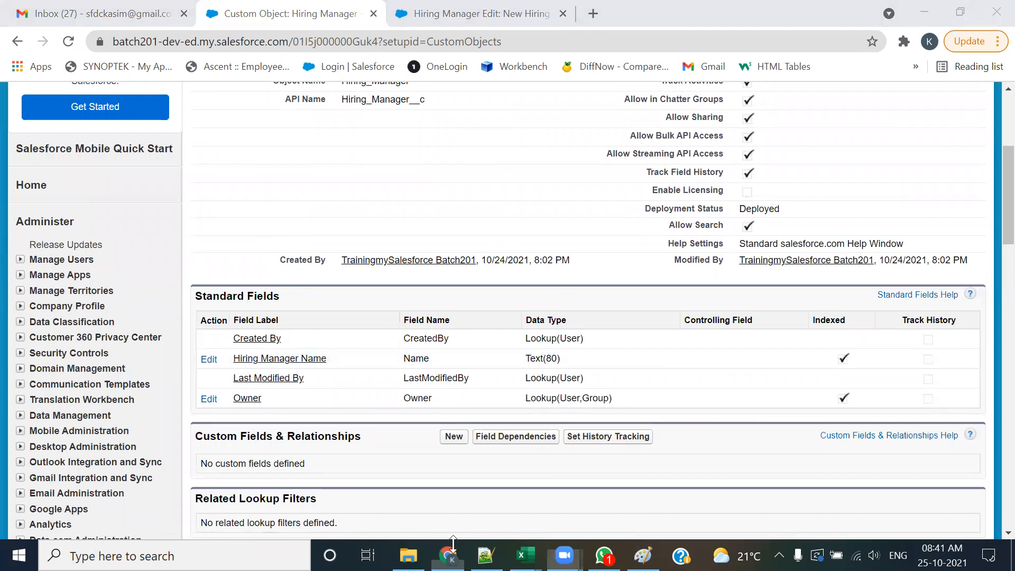
{"action": "left_click", "coordinate": [421, 89]}
{"action": "left_click", "coordinate": [435, 127]}
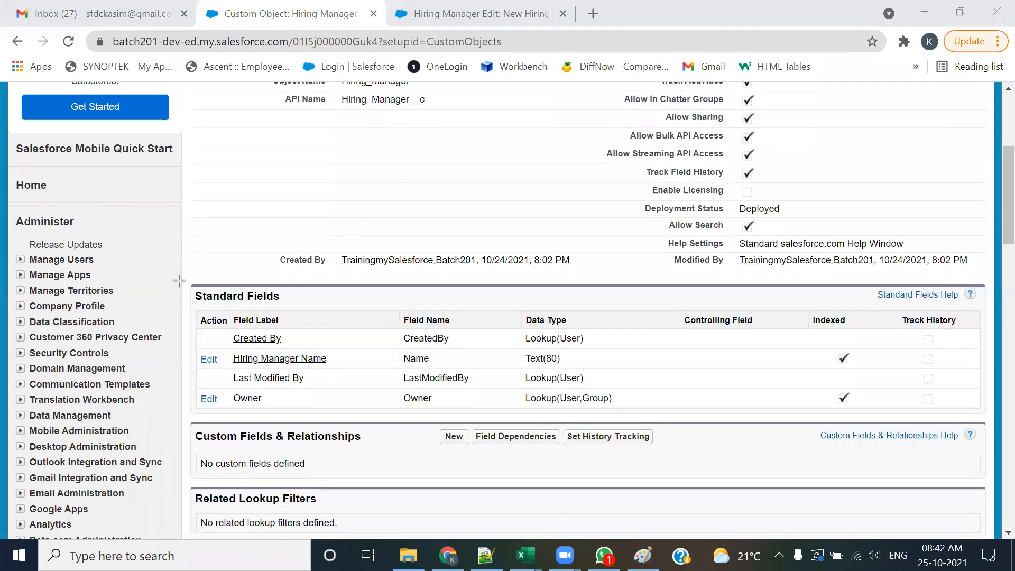
{"action": "mouse_move", "coordinate": [188, 274]}
{"action": "left_mouse_down"}
{"action": "mouse_move", "coordinate": [196, 389]}
{"action": "mouse_move", "coordinate": [232, 421]}
{"action": "mouse_move", "coordinate": [476, 432]}
{"action": "mouse_move", "coordinate": [494, 417]}
{"action": "left_mouse_up"}
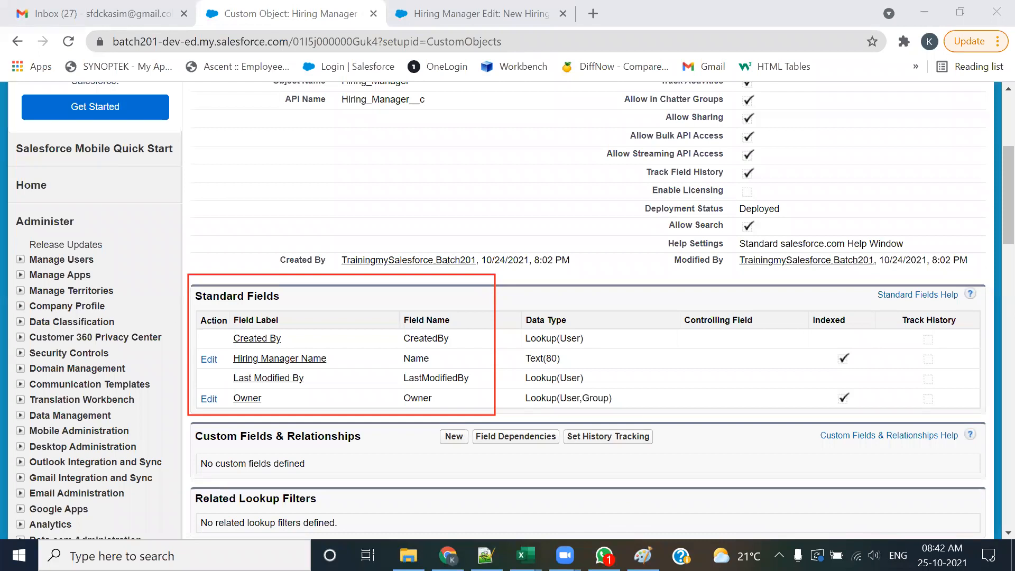
Switch to the Paint diagram and outline the Position database table and the business logic connector with red rectangles
{"action": "key", "text": "alt+Tab"}
{"action": "key", "text": "alt+Tab"}
{"action": "key", "text": "alt+Tab"}
{"action": "key", "text": "alt+Tab"}
{"action": "key", "text": "alt+Tab"}
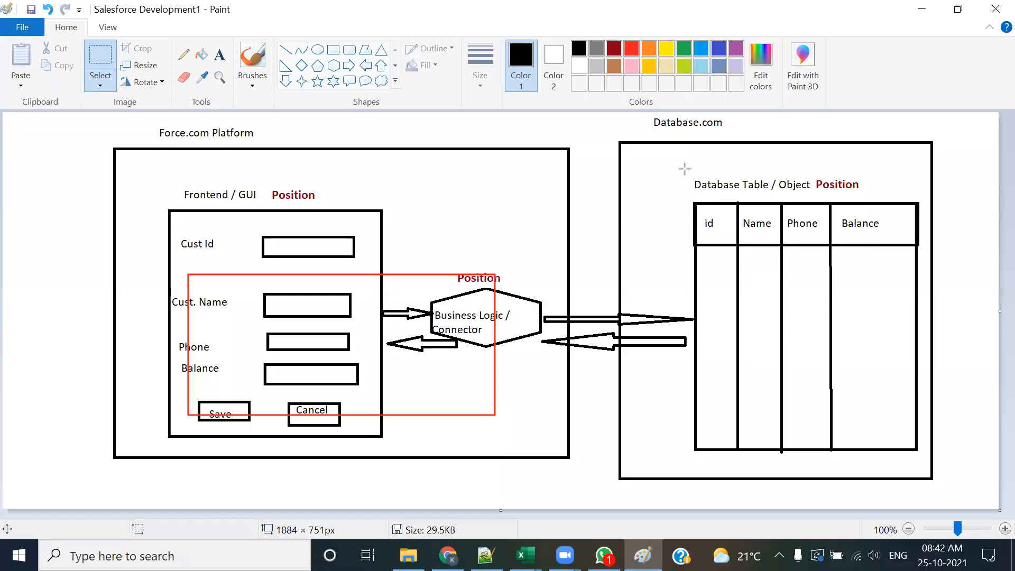
{"action": "mouse_move", "coordinate": [685, 169]}
{"action": "left_mouse_down"}
{"action": "mouse_move", "coordinate": [755, 470]}
{"action": "mouse_move", "coordinate": [921, 491]}
{"action": "mouse_move", "coordinate": [924, 480]}
{"action": "left_mouse_up"}
{"action": "mouse_move", "coordinate": [417, 251]}
{"action": "left_mouse_down"}
{"action": "mouse_move", "coordinate": [418, 343]}
{"action": "mouse_move", "coordinate": [560, 370]}
{"action": "left_mouse_up"}
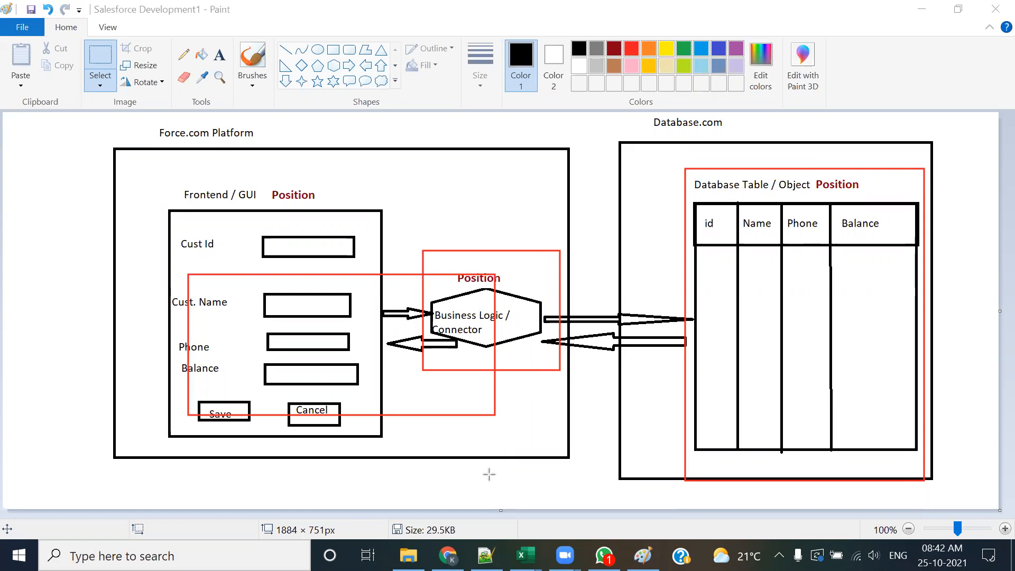
Undo all the red rectangles and switch back to the Hiring Manager object definition in Chrome
{"action": "key", "text": "ctrl+z"}
{"action": "key", "text": "ctrl+z"}
{"action": "key", "text": "ctrl+z"}
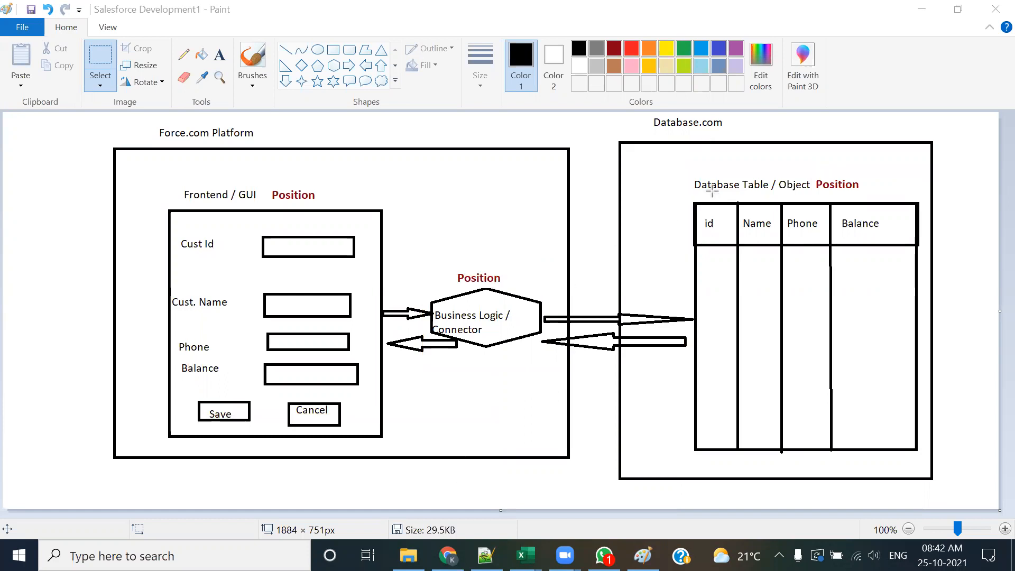
{"action": "key", "text": "alt+Tab"}
{"action": "key", "text": "alt+Tab"}
{"action": "key", "text": "alt+Tab"}
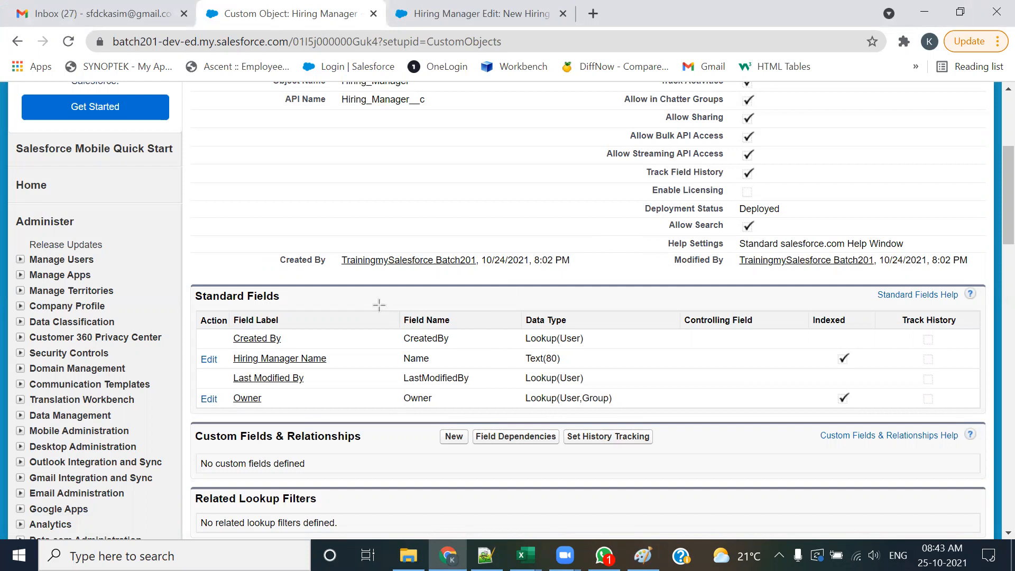
Outline the Field Name column and the Standard Fields heading with red rectangles, and undo both markings
{"action": "mouse_move", "coordinate": [379, 305]}
{"action": "left_mouse_down"}
{"action": "mouse_move", "coordinate": [376, 405]}
{"action": "mouse_move", "coordinate": [390, 424]}
{"action": "mouse_move", "coordinate": [491, 420]}
{"action": "left_mouse_up"}
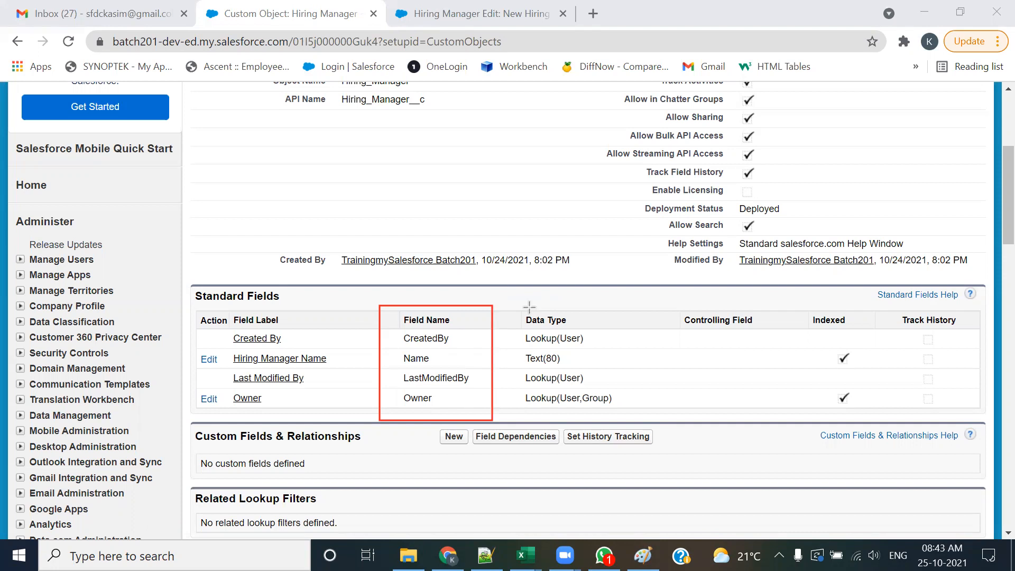
{"action": "mouse_move", "coordinate": [192, 284]}
{"action": "left_mouse_down"}
{"action": "mouse_move", "coordinate": [207, 300]}
{"action": "mouse_move", "coordinate": [286, 306]}
{"action": "left_mouse_up"}
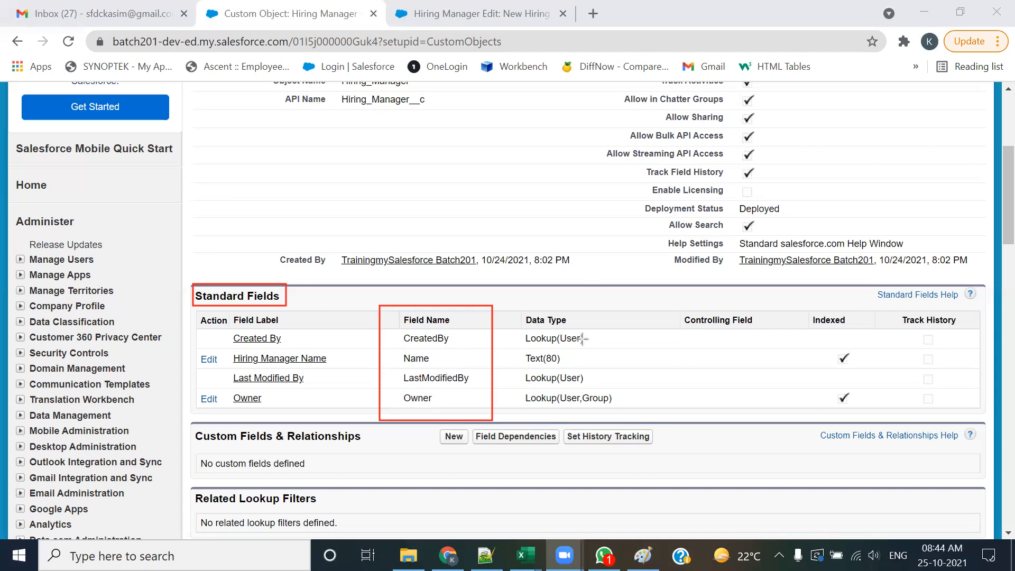
{"action": "key", "text": "ctrl+z"}
{"action": "key", "text": "ctrl+z"}
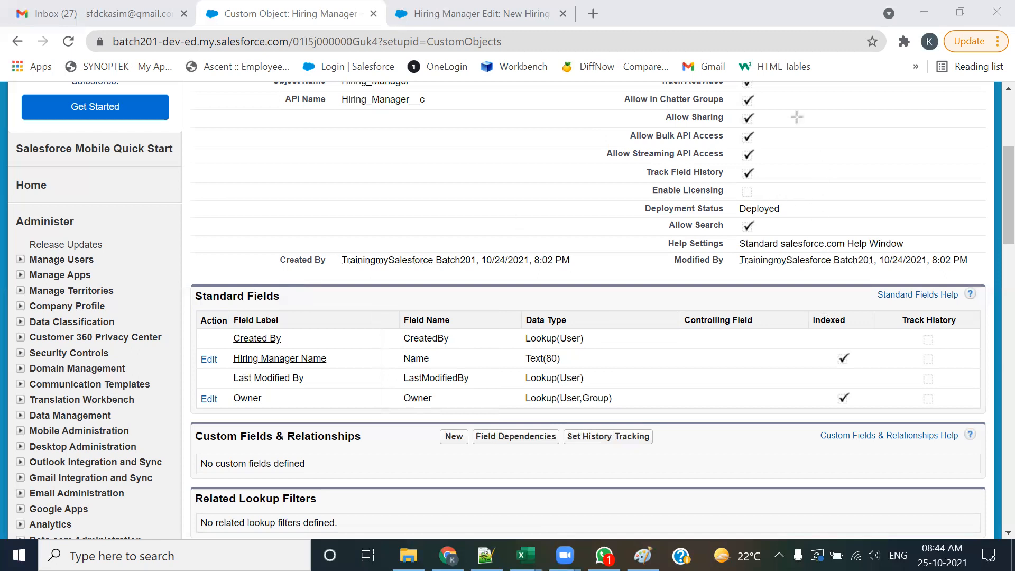
{"action": "scroll", "coordinate": [744, 321], "scroll_direction": "up", "scroll_amount": 5}
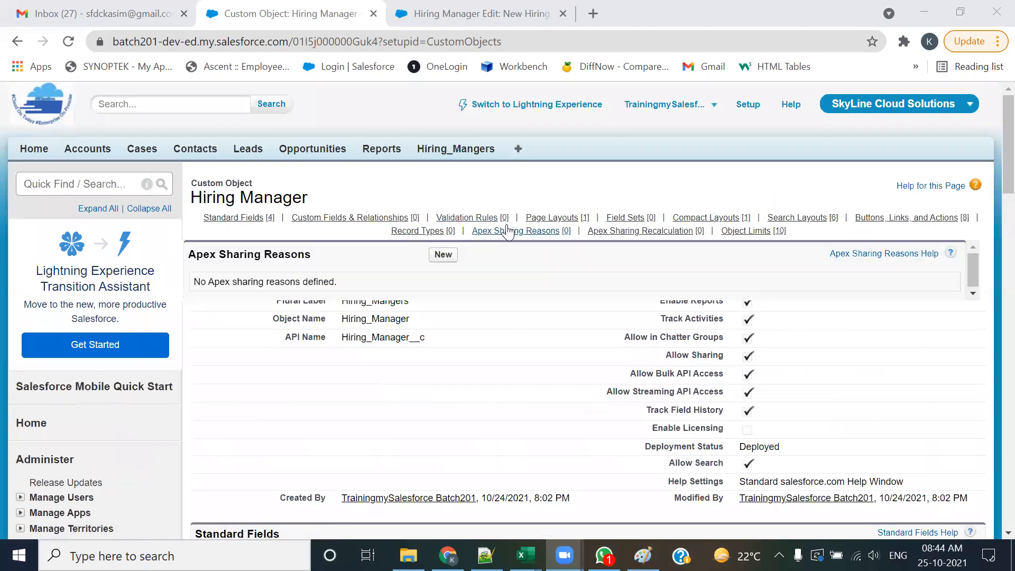
{"action": "scroll", "coordinate": [453, 426], "scroll_direction": "down", "scroll_amount": 5}
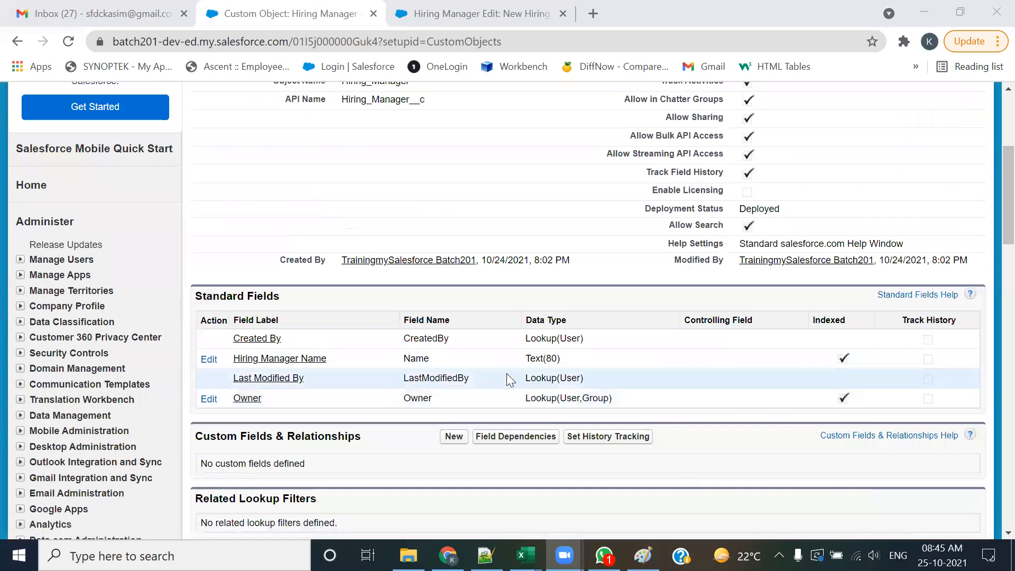
{"action": "scroll", "coordinate": [527, 344], "scroll_direction": "up", "scroll_amount": 5}
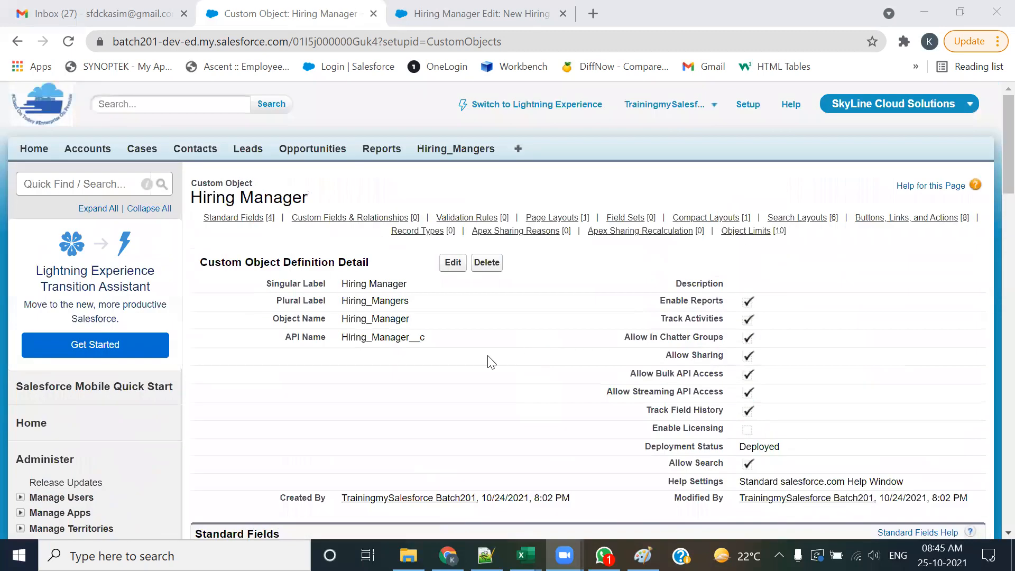
Open the Salesforce Developer Console and maximize its window
{"action": "left_click", "coordinate": [682, 104]}
{"action": "left_click", "coordinate": [658, 155]}
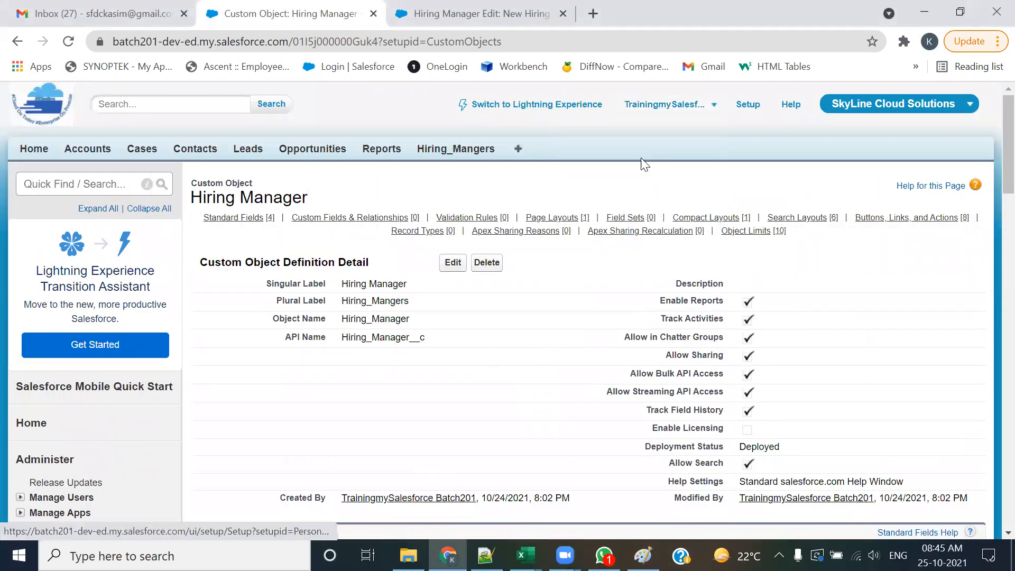
{"action": "left_click", "coordinate": [663, 104]}
{"action": "left_click", "coordinate": [655, 173]}
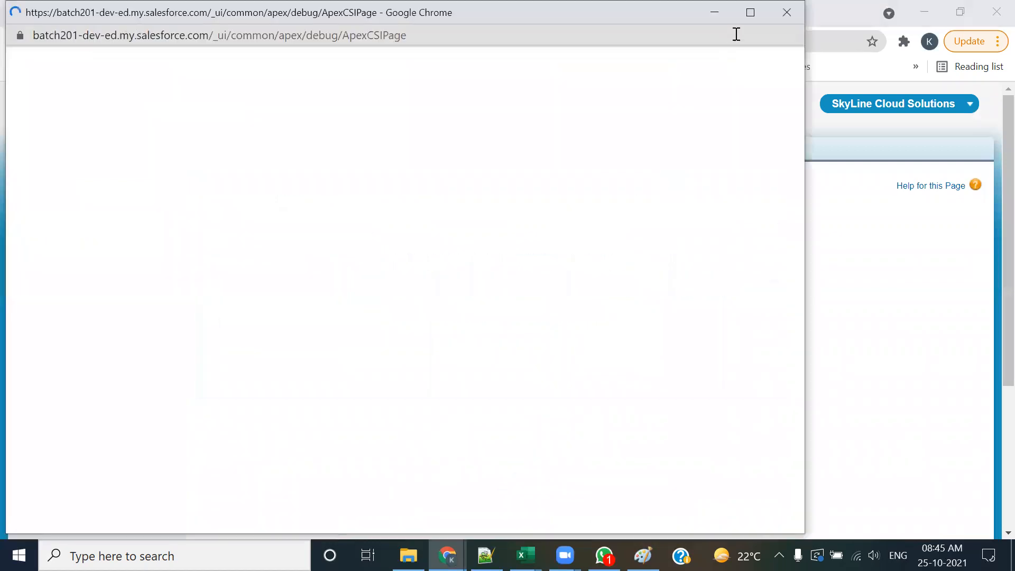
{"action": "left_click", "coordinate": [750, 12]}
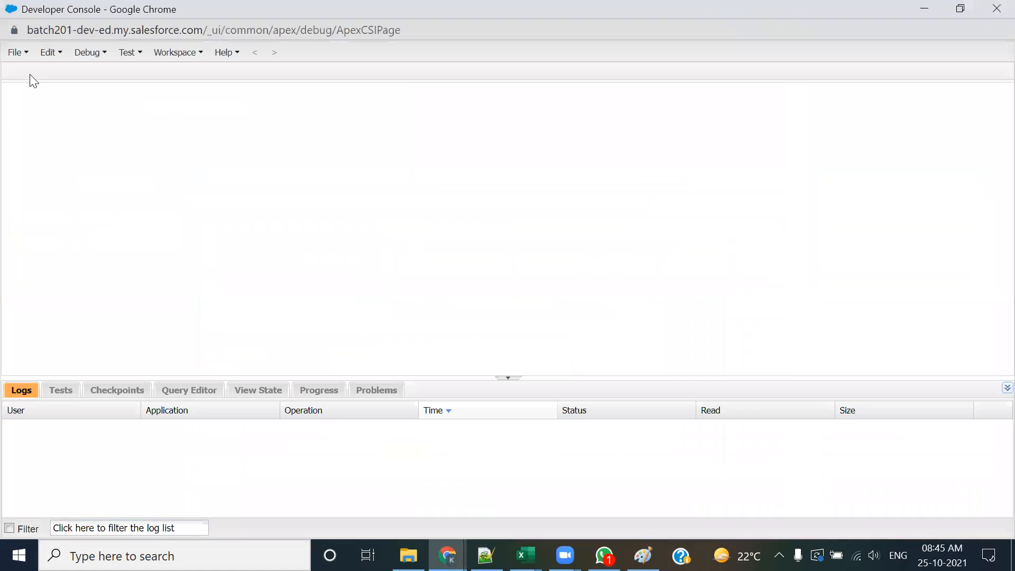
Filter the Developer Console's object list by "Hir" and open the Hiring_Manager__c object
{"action": "left_click", "coordinate": [22, 55]}
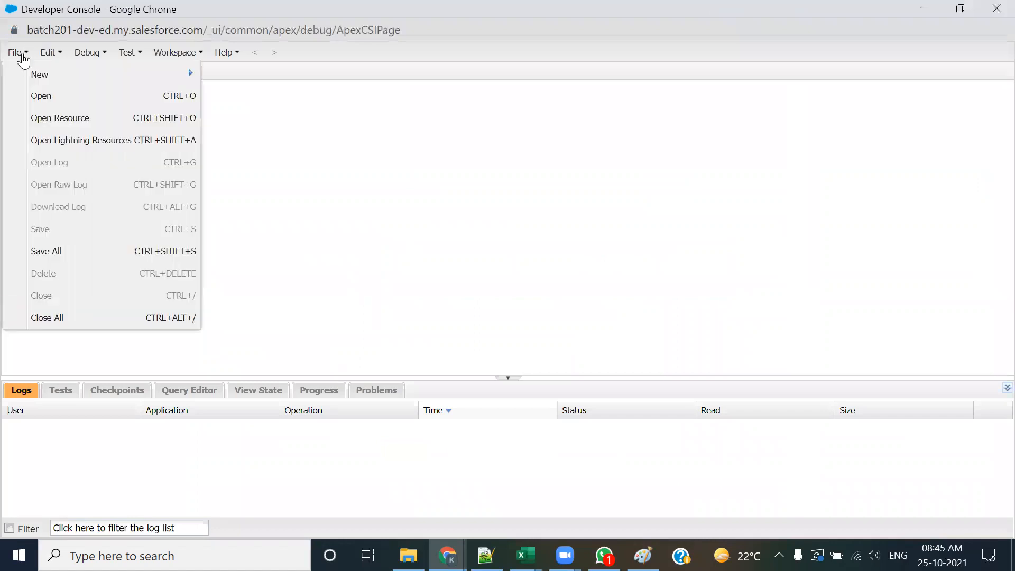
{"action": "left_click", "coordinate": [40, 97]}
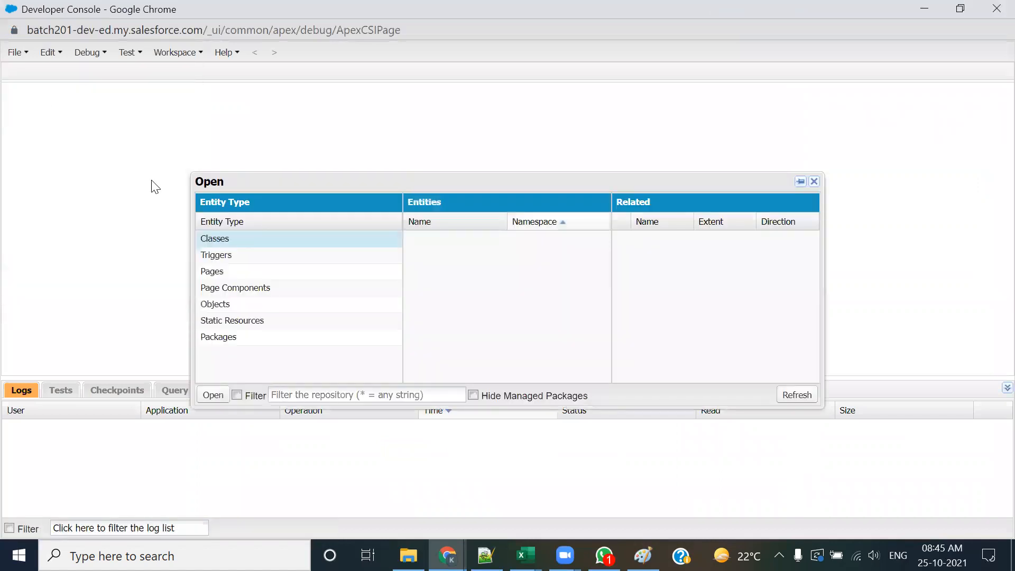
{"action": "left_click", "coordinate": [225, 304]}
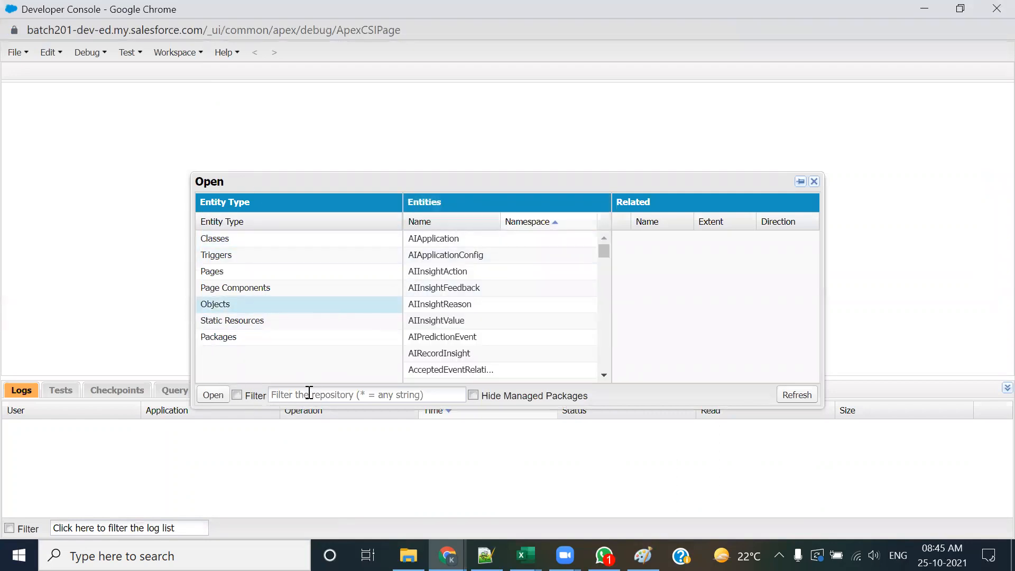
{"action": "type", "text": "Hir"}
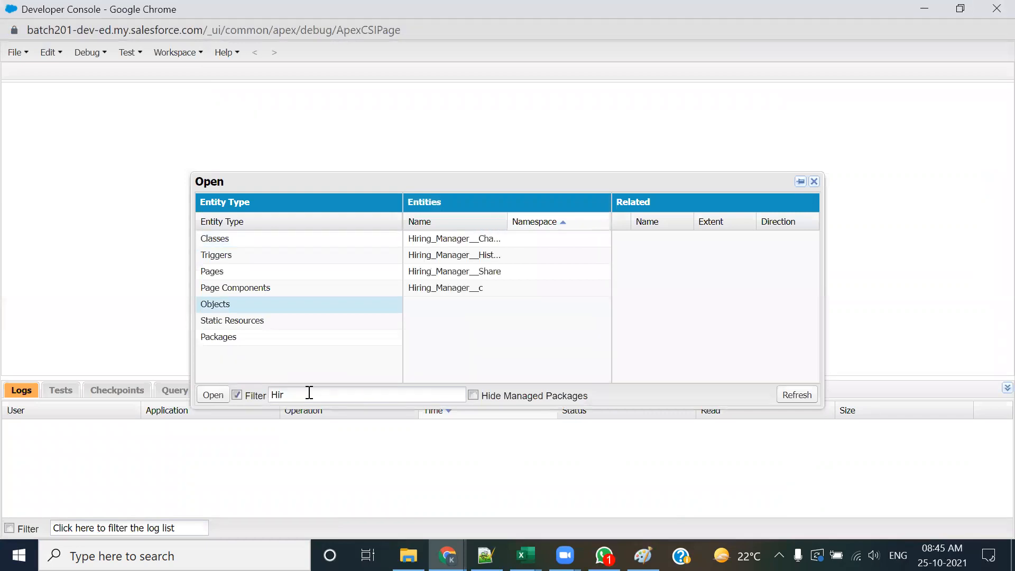
{"action": "double_click", "coordinate": [455, 292]}
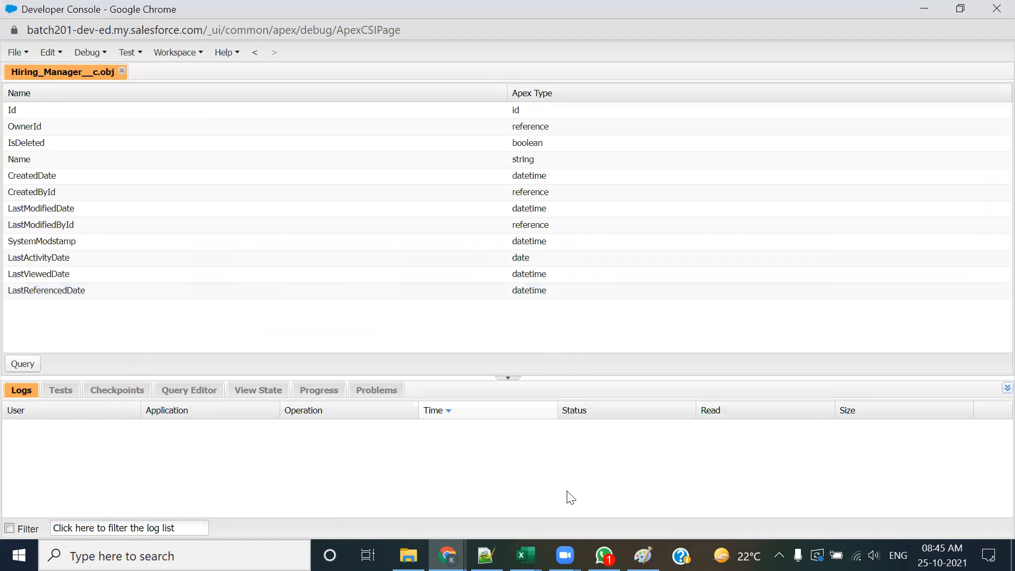
Mark the Id, OwnerId, Name, CreatedById and LastModifiedById fields with red pen strokes, and clear the markings
{"action": "mouse_move", "coordinate": [23, 113]}
{"action": "left_mouse_down"}
{"action": "mouse_move", "coordinate": [7, 91]}
{"action": "mouse_move", "coordinate": [7, 118]}
{"action": "left_mouse_up"}
{"action": "mouse_move", "coordinate": [4, 155]}
{"action": "left_mouse_down"}
{"action": "mouse_move", "coordinate": [34, 163]}
{"action": "mouse_move", "coordinate": [30, 135]}
{"action": "left_mouse_up"}
{"action": "left_click_drag", "start_coordinate": [5, 201], "coordinate": [41, 201]}
{"action": "left_click_drag", "start_coordinate": [12, 231], "coordinate": [53, 227]}
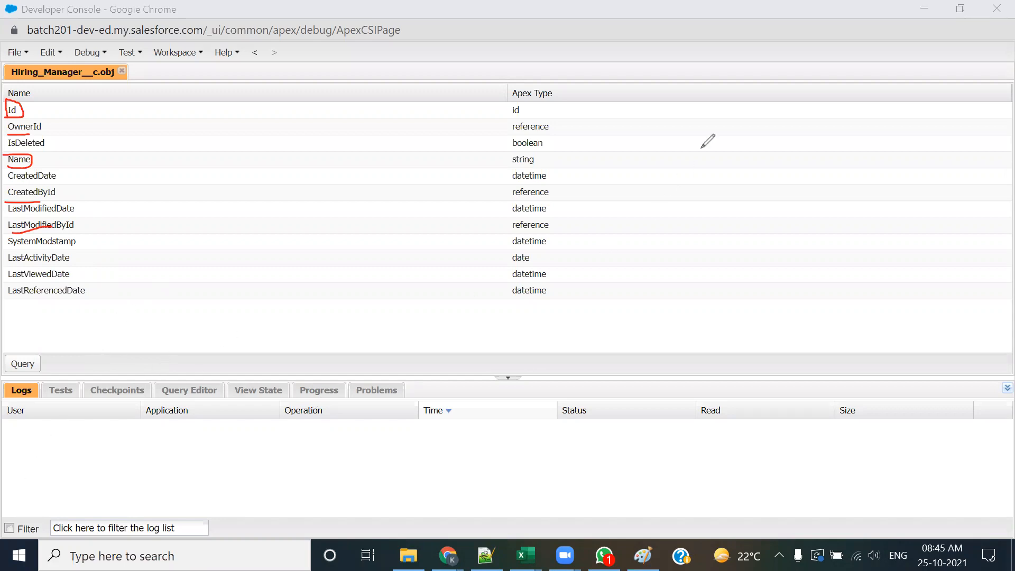
{"action": "left_click", "coordinate": [638, 348]}
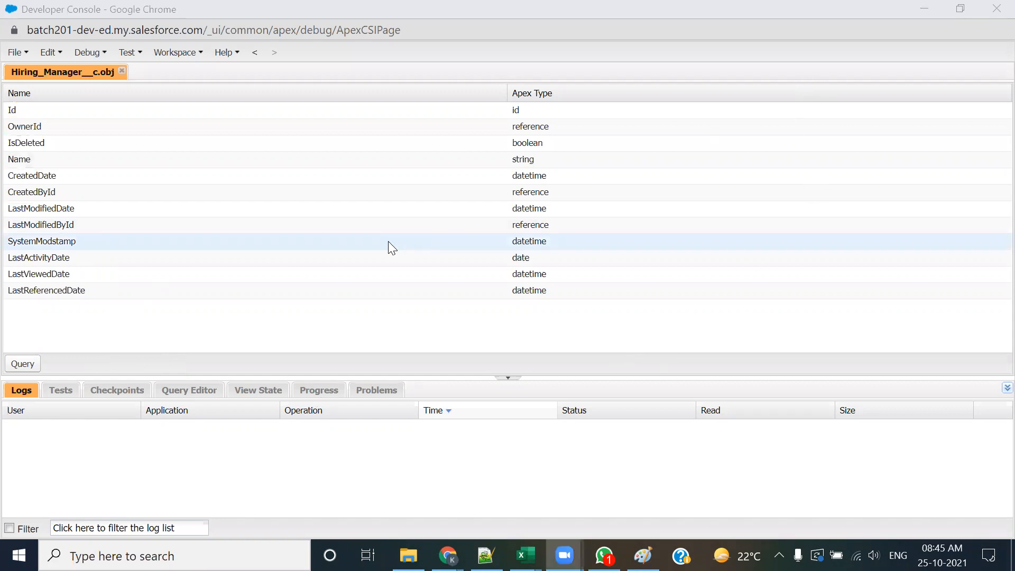
Switch back to the main Salesforce window, open a new Hiring Manager record form, and examine its Hiring Manager Name and Owner fields
{"action": "key", "text": "alt+Tab"}
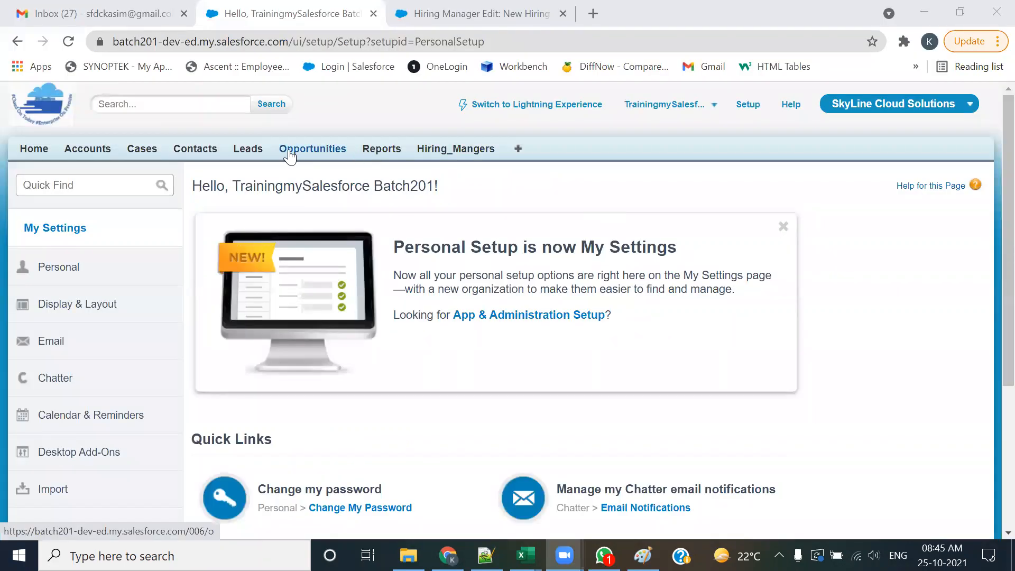
{"action": "left_click", "coordinate": [460, 155]}
{"action": "left_click", "coordinate": [333, 269]}
{"action": "left_click_drag", "start_coordinate": [200, 290], "coordinate": [154, 291]}
{"action": "left_click_drag", "start_coordinate": [643, 287], "coordinate": [752, 291]}
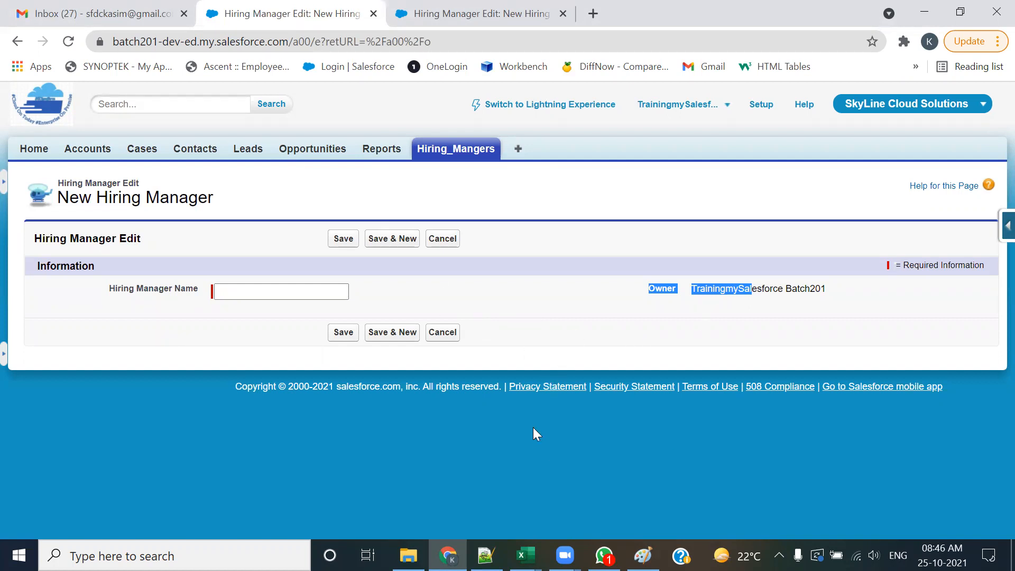
{"action": "left_click", "coordinate": [605, 318]}
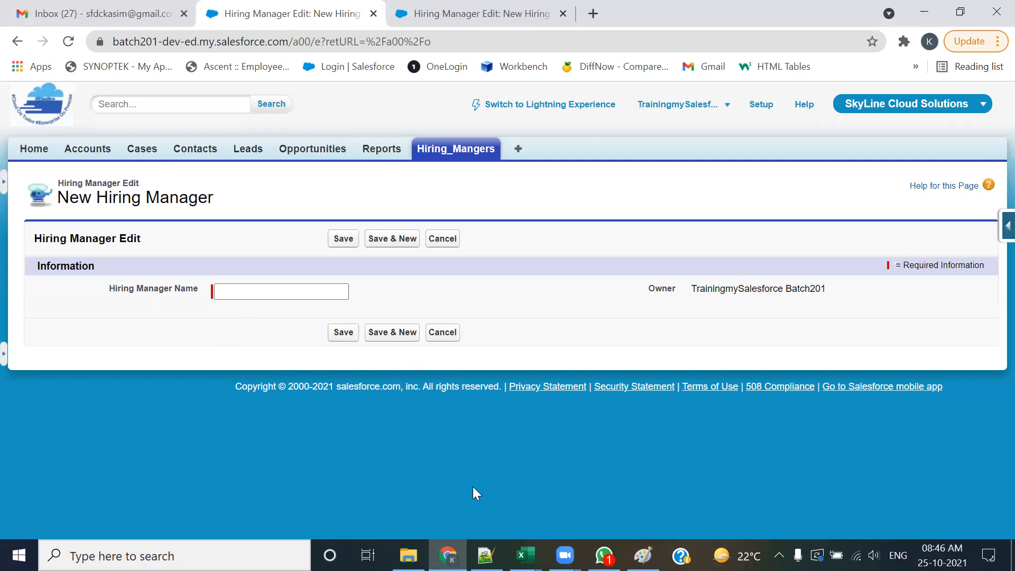
View the Hiring Manager object's fields directly from the New Hiring Manager form and return to the start of its definition page
{"action": "left_click", "coordinate": [487, 19]}
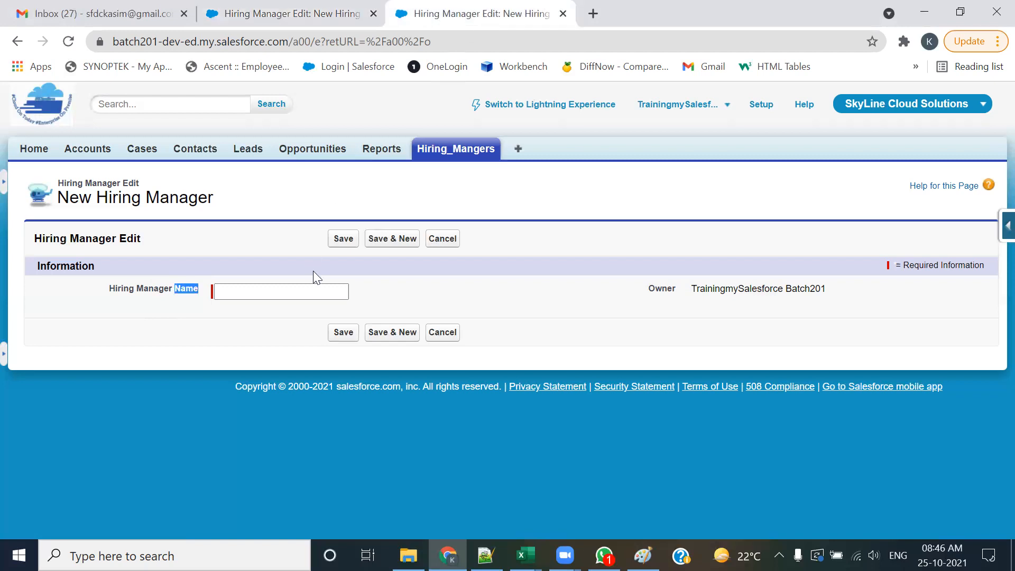
{"action": "left_click", "coordinate": [990, 229]}
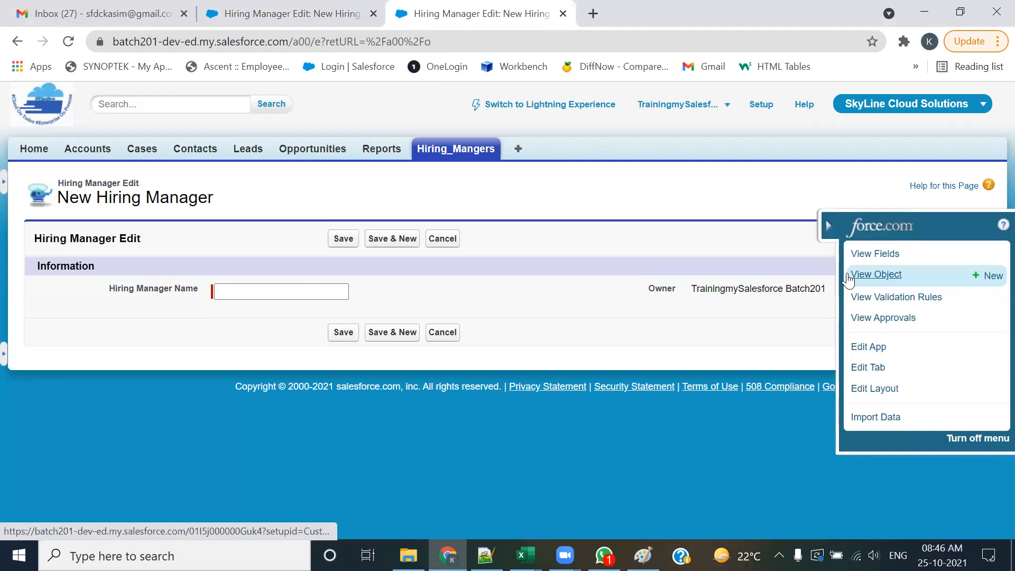
{"action": "left_click", "coordinate": [876, 254]}
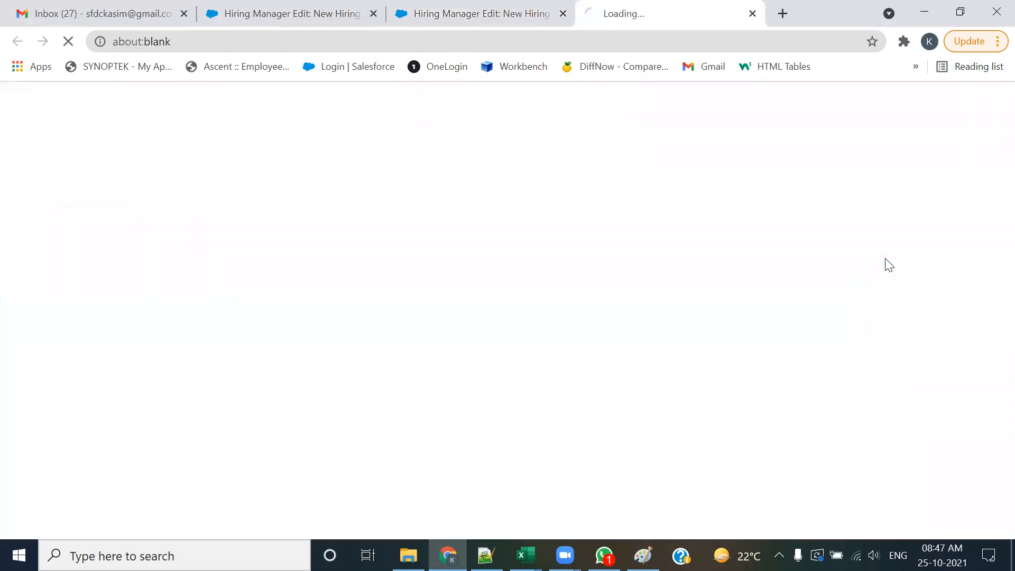
{"action": "left_click", "coordinate": [528, 18]}
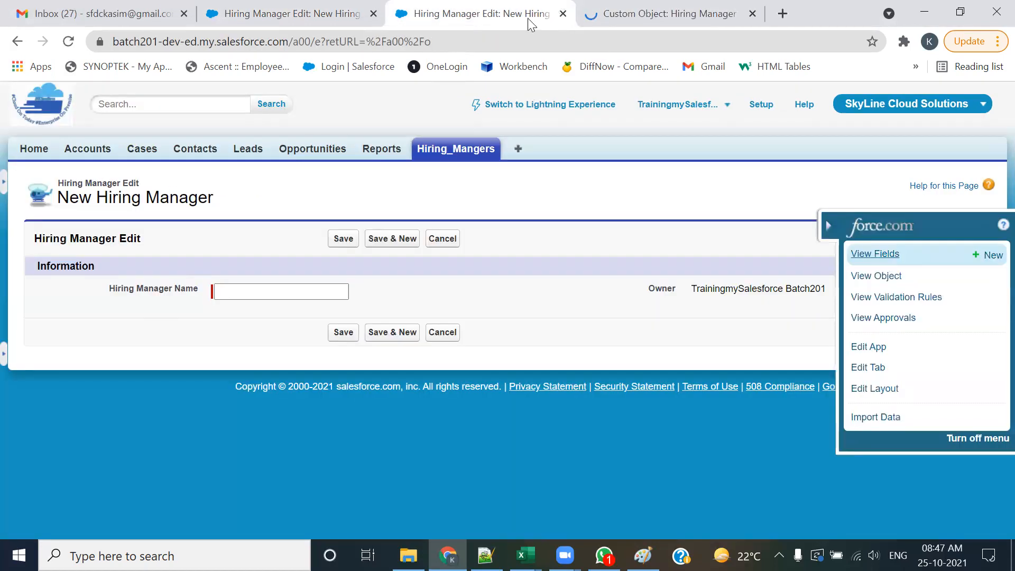
{"action": "left_click", "coordinate": [878, 255]}
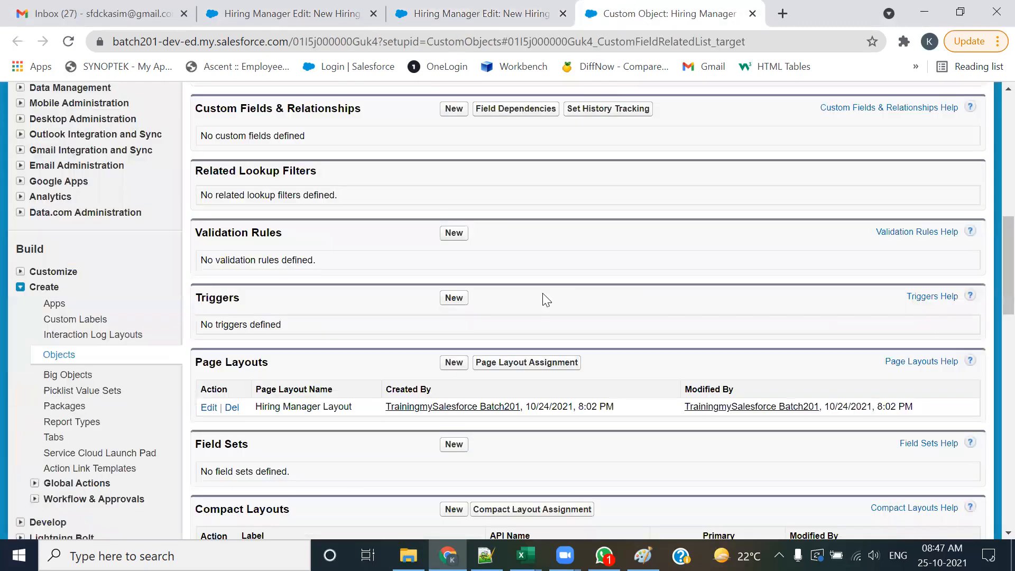
{"action": "scroll", "coordinate": [537, 275], "scroll_direction": "up", "scroll_amount": 10}
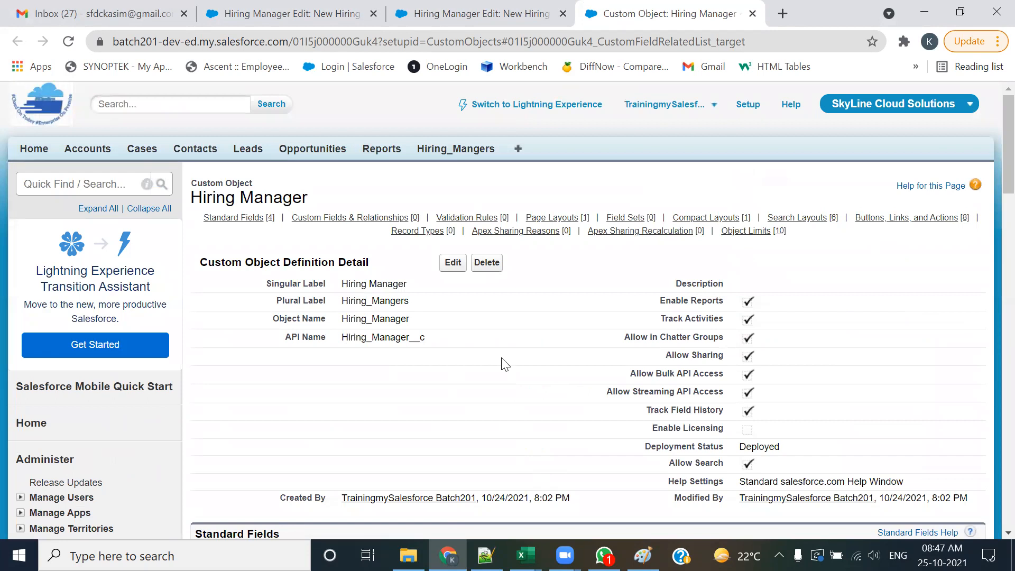
Open the Hiring Manager object definition through the Custom Objects list in Setup
{"action": "left_click", "coordinate": [457, 22]}
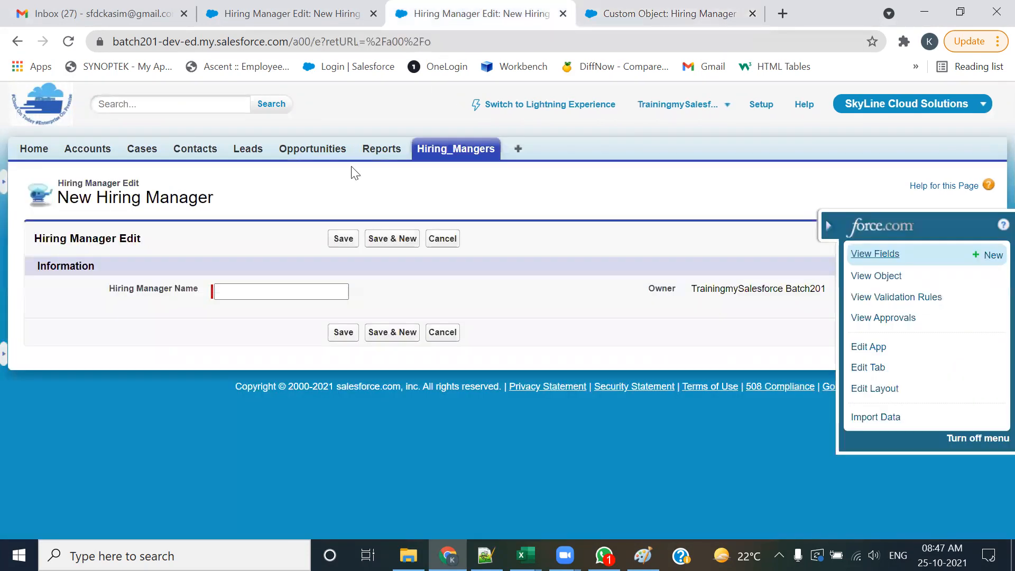
{"action": "left_click", "coordinate": [761, 105]}
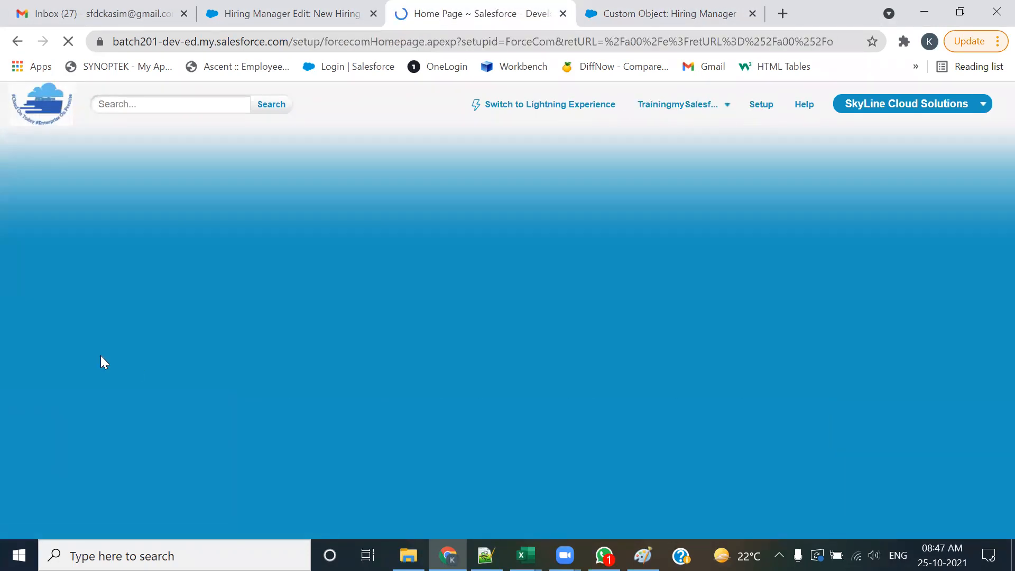
{"action": "scroll", "coordinate": [161, 354], "scroll_direction": "down", "scroll_amount": 5}
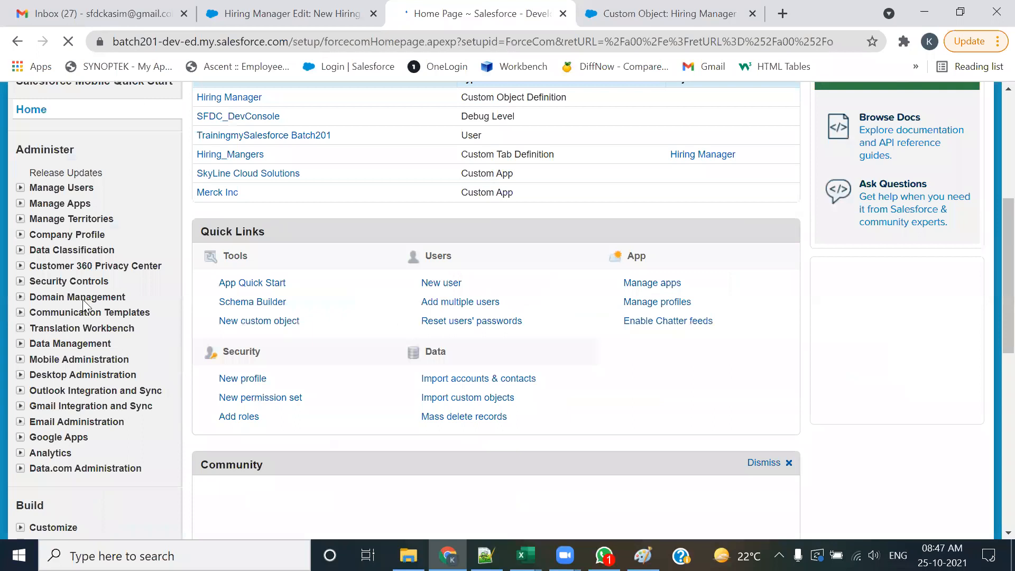
{"action": "scroll", "coordinate": [83, 299], "scroll_direction": "down", "scroll_amount": 6}
{"action": "left_click", "coordinate": [20, 214]}
{"action": "left_click", "coordinate": [65, 278]}
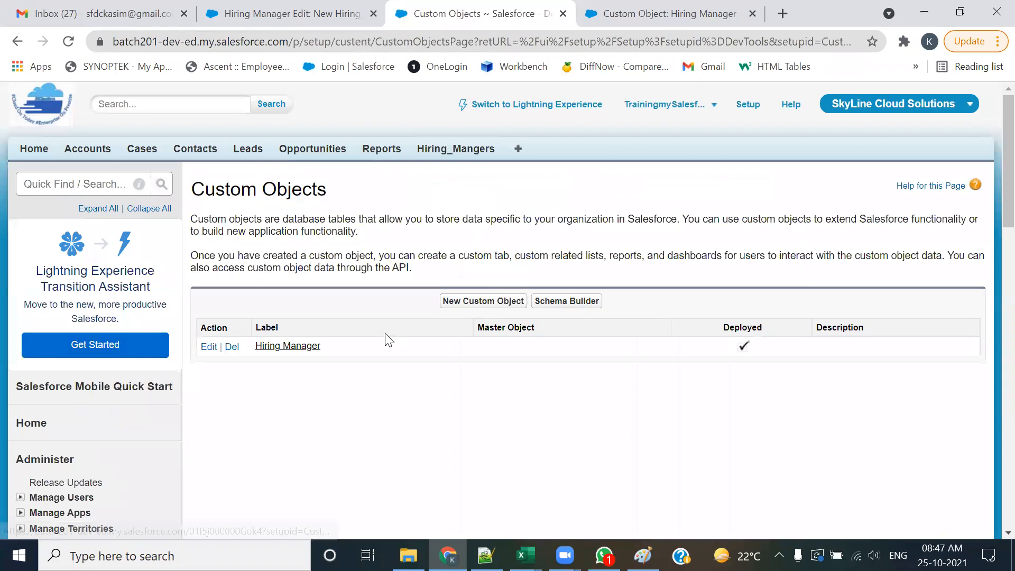
{"action": "left_click", "coordinate": [306, 350]}
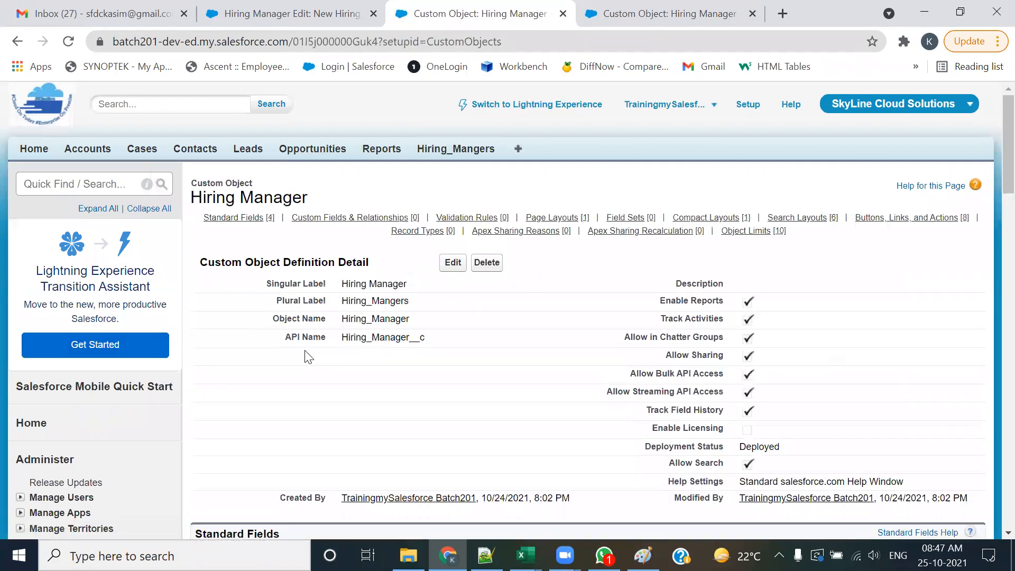
Compare the two open Hiring Manager object definition pages with the New Hiring Manager form
{"action": "left_click", "coordinate": [635, 6]}
{"action": "left_click", "coordinate": [476, 10]}
{"action": "left_click", "coordinate": [601, 11]}
{"action": "left_click", "coordinate": [523, 12]}
{"action": "left_click", "coordinate": [605, 20]}
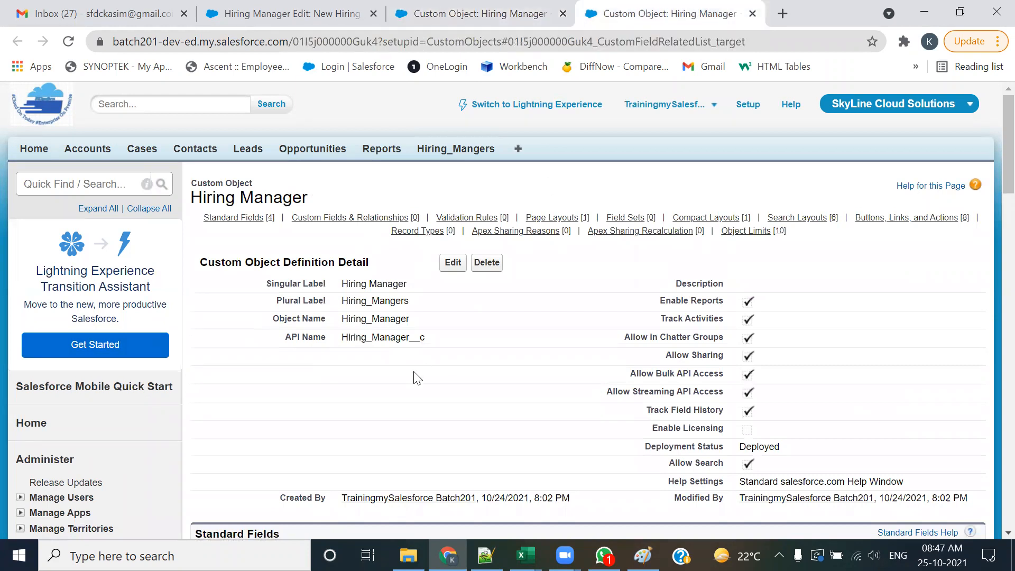
{"action": "left_click", "coordinate": [319, 21]}
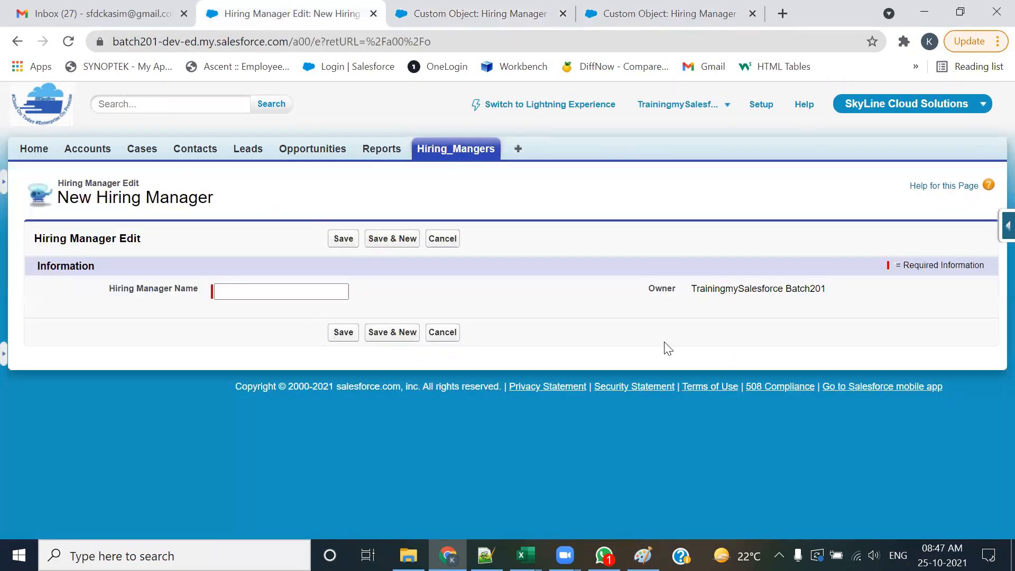
{"action": "left_click", "coordinate": [469, 7]}
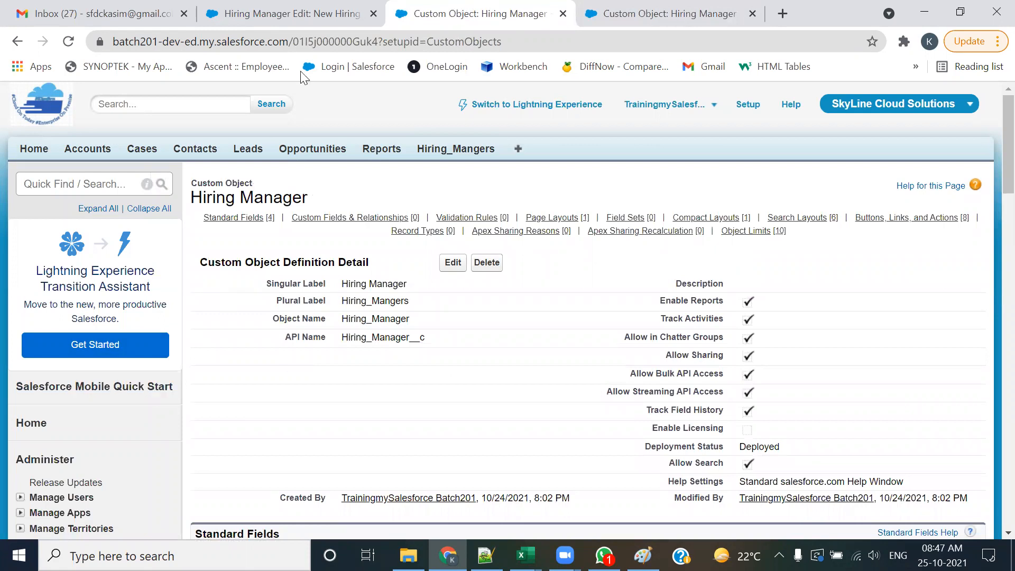
Close the duplicate object definition page and reopen the object's fields from the New Hiring Manager form
{"action": "left_click", "coordinate": [752, 13]}
{"action": "left_click", "coordinate": [343, 4]}
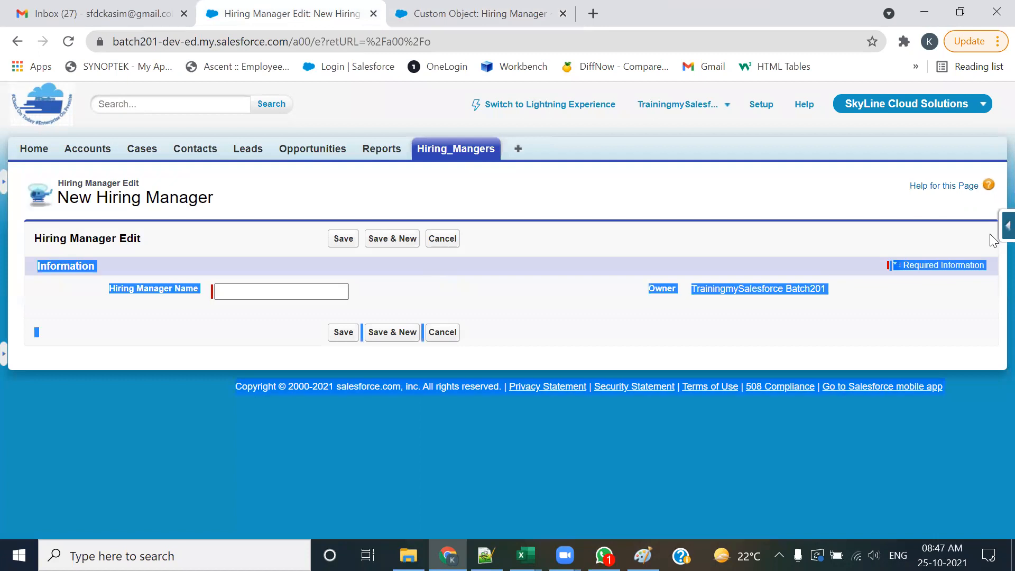
{"action": "left_click", "coordinate": [1007, 226]}
{"action": "left_click", "coordinate": [866, 256]}
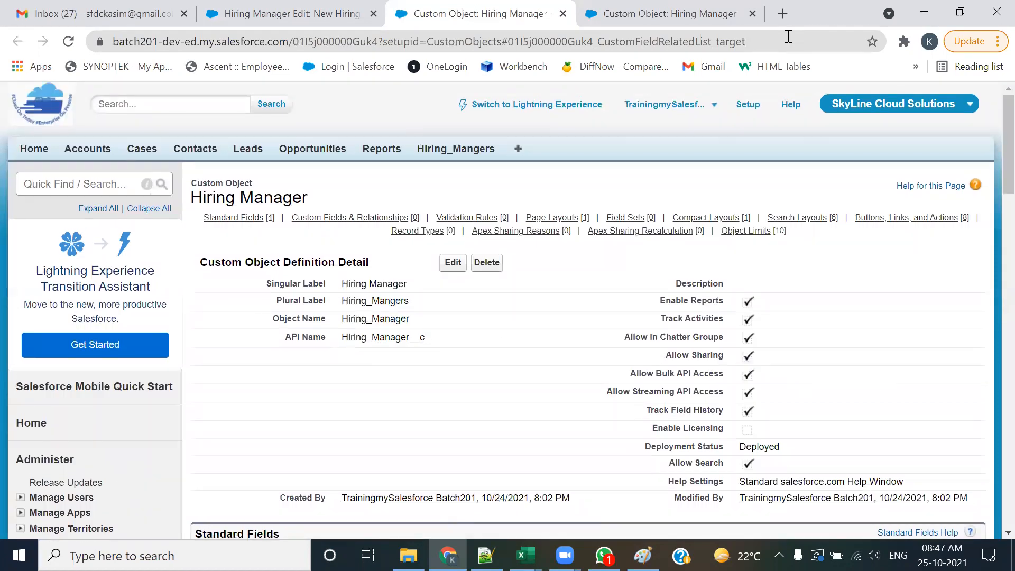
Examine the Custom Fields & Relationships section of the object definition opened through Setup, and highlight "Custom Fields" in its heading
{"action": "left_click", "coordinate": [640, 7]}
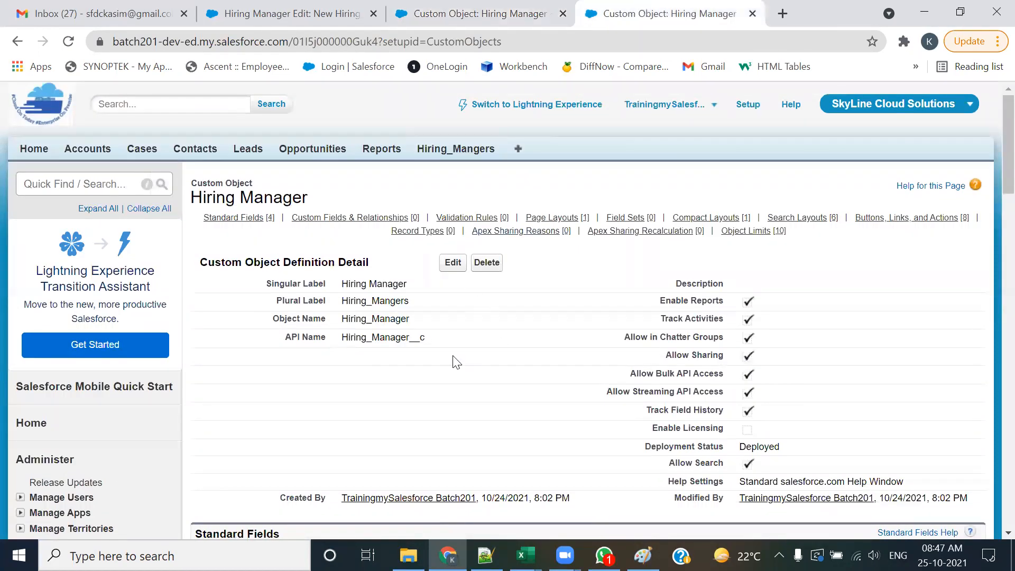
{"action": "mouse_move", "coordinate": [320, 234]}
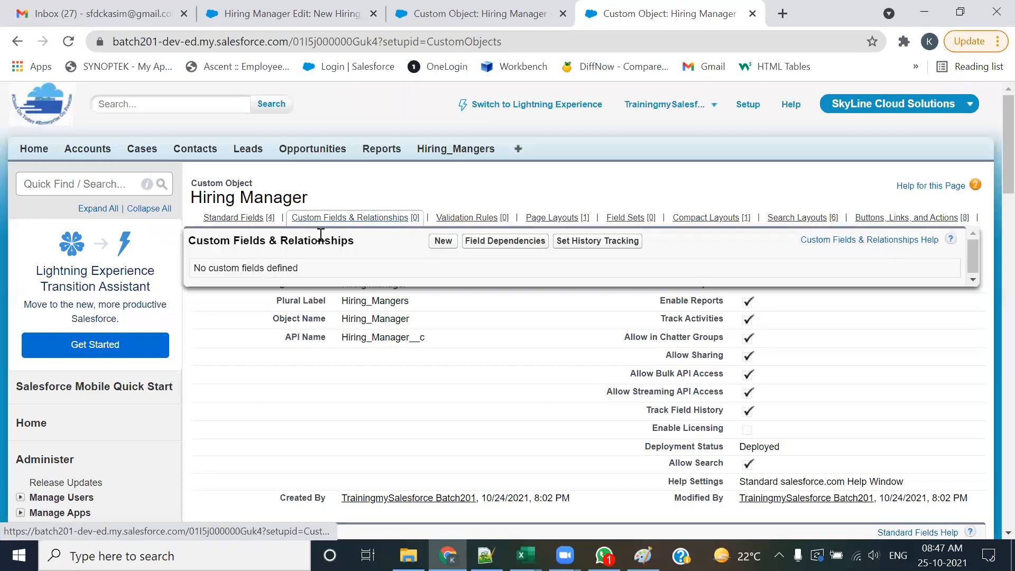
{"action": "scroll", "coordinate": [416, 285], "scroll_direction": "down", "scroll_amount": 1}
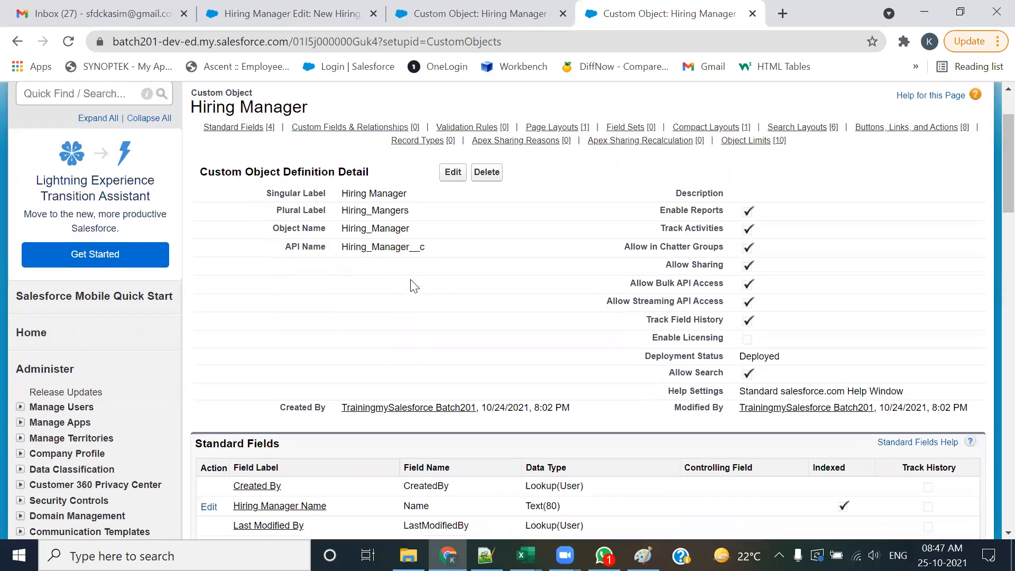
{"action": "scroll", "coordinate": [414, 286], "scroll_direction": "down", "scroll_amount": 3}
{"action": "scroll", "coordinate": [414, 301], "scroll_direction": "down", "scroll_amount": 1}
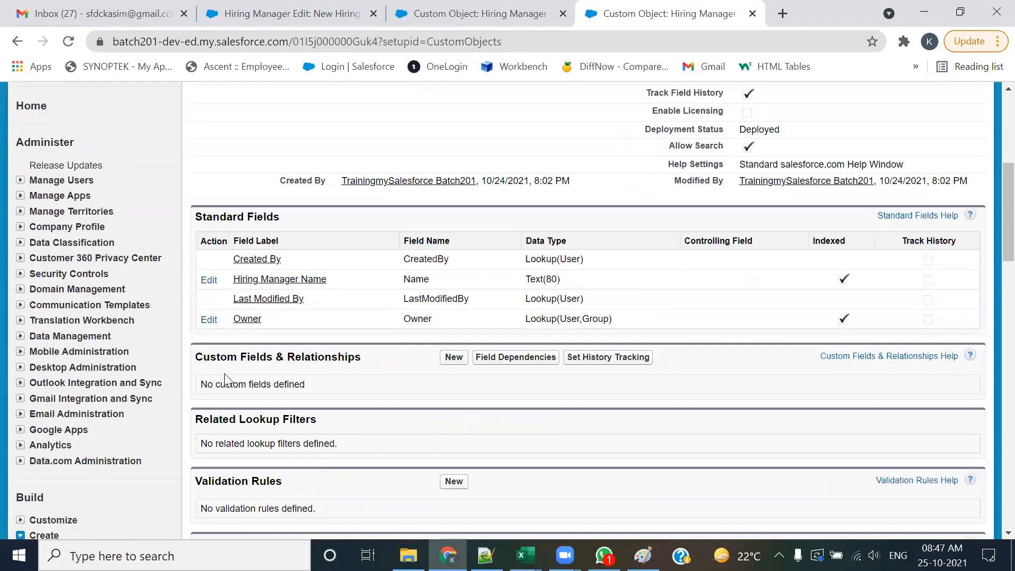
{"action": "left_click_drag", "start_coordinate": [195, 358], "coordinate": [274, 358]}
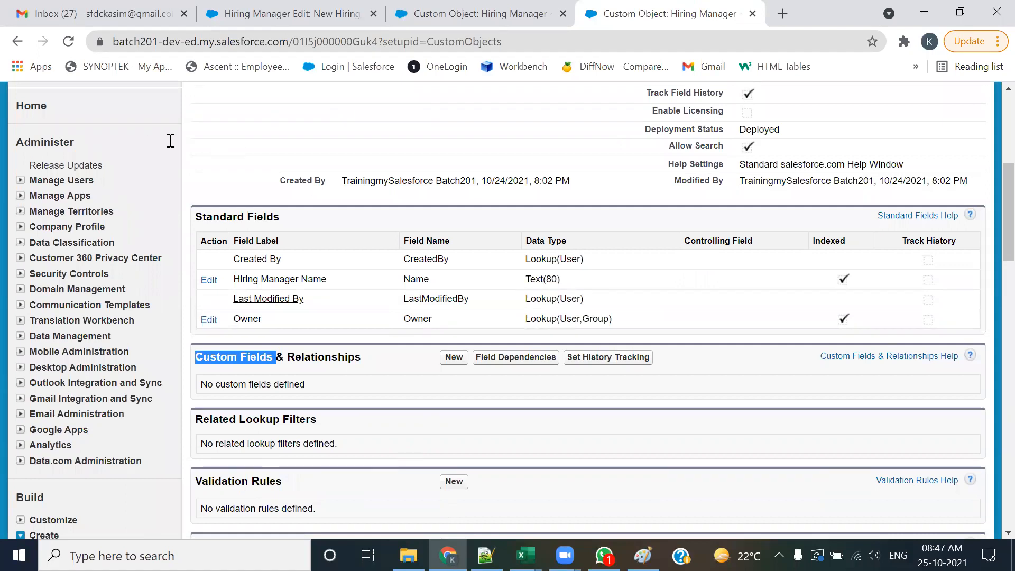
Switch to Notepad++ and review the HR Email ID, HR ID and Location rows in the Hiring Manager field list
{"action": "key", "text": "alt+Tab"}
{"action": "left_click_drag", "start_coordinate": [101, 152], "coordinate": [200, 151]}
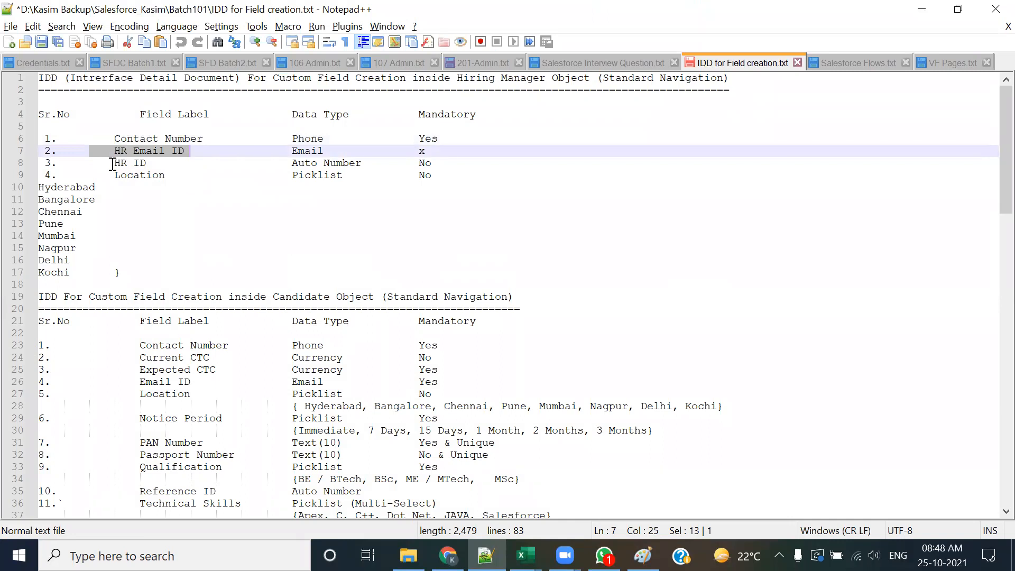
{"action": "left_click_drag", "start_coordinate": [115, 164], "coordinate": [174, 164]}
{"action": "left_click_drag", "start_coordinate": [117, 180], "coordinate": [190, 177]}
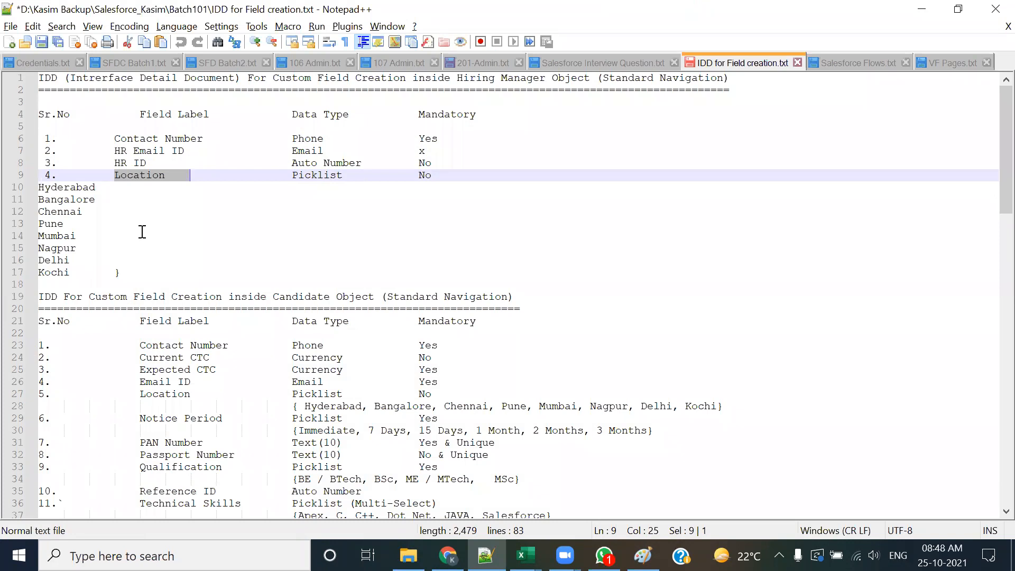
{"action": "key", "text": "alt+Tab"}
{"action": "key", "text": "alt+Tab"}
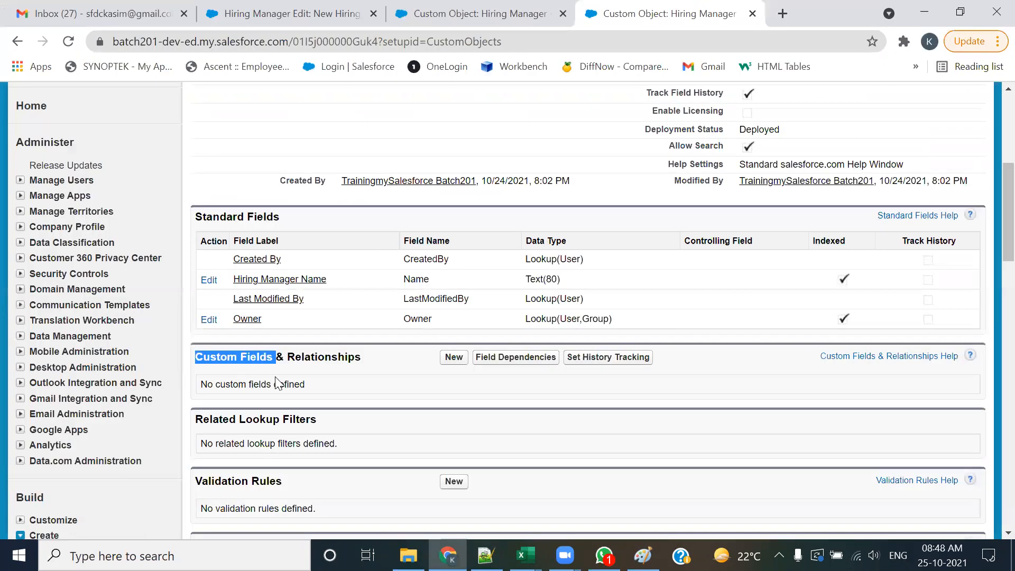
Highlight the text under Custom Fields & Relationships and review the Hiring Manager definition in the browser
{"action": "left_click_drag", "start_coordinate": [316, 382], "coordinate": [199, 385]}
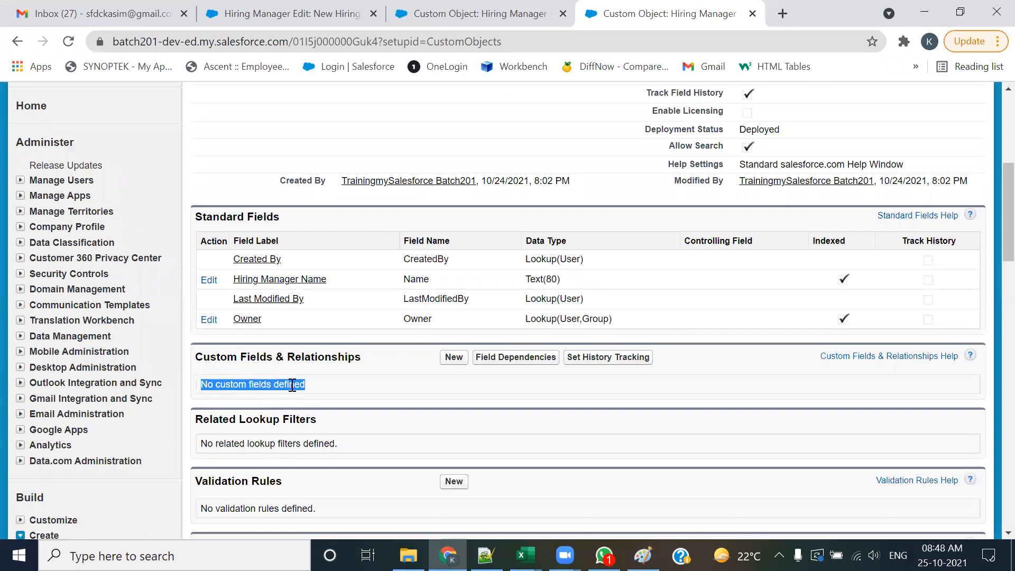
{"action": "scroll", "coordinate": [351, 370], "scroll_direction": "up", "scroll_amount": 6}
{"action": "scroll", "coordinate": [358, 263], "scroll_direction": "down", "scroll_amount": 5}
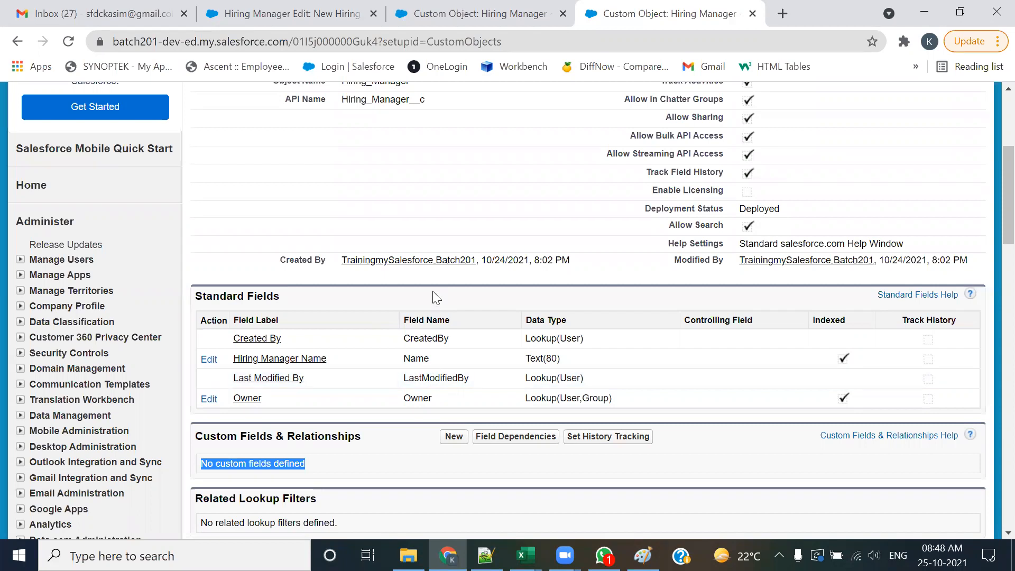
Open a blank New Custom Object form from the Custom Objects list in Setup and find its Deployment Status section
{"action": "scroll", "coordinate": [286, 419], "scroll_direction": "down", "scroll_amount": 7}
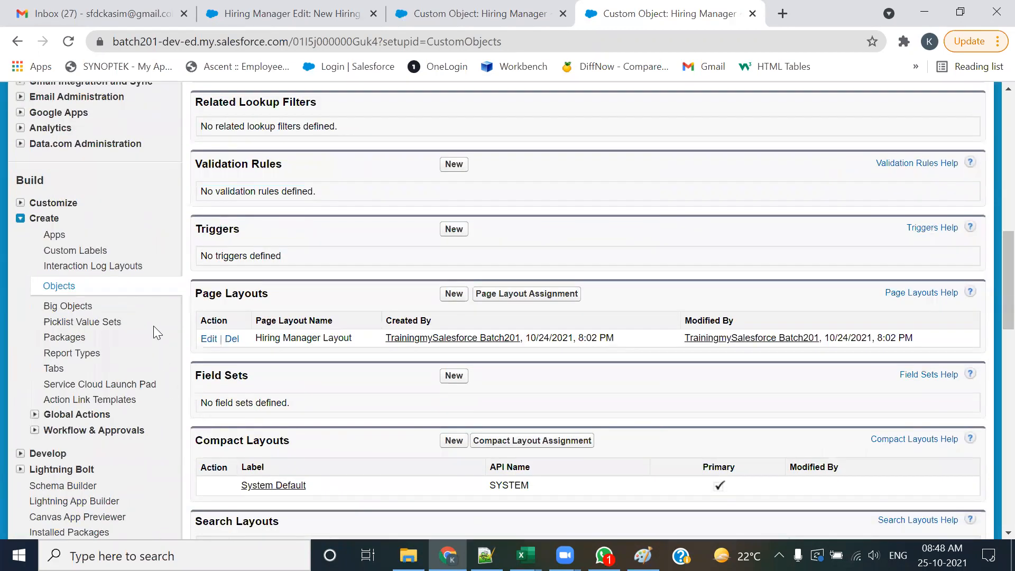
{"action": "left_click", "coordinate": [59, 289]}
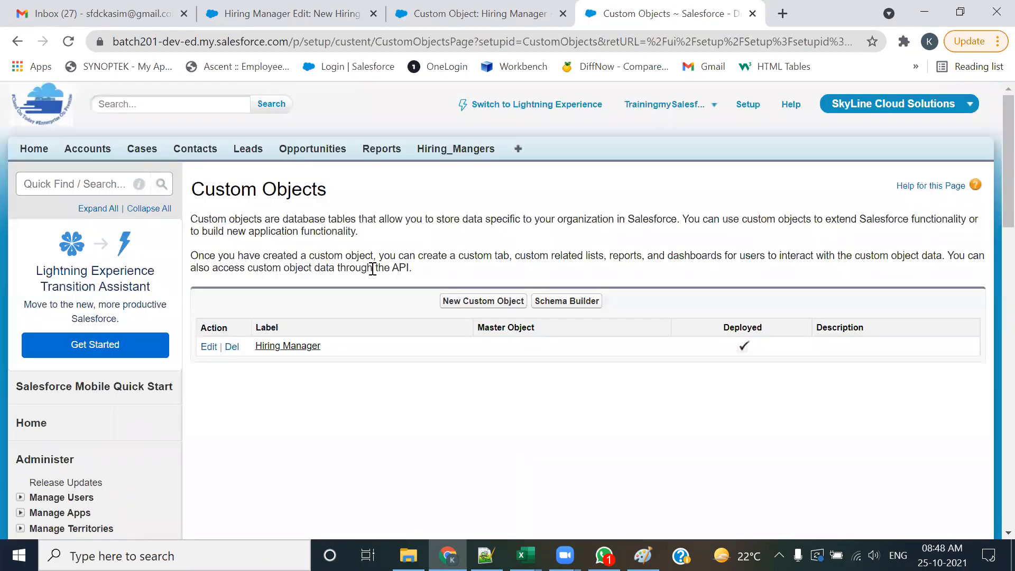
{"action": "left_click", "coordinate": [464, 298]}
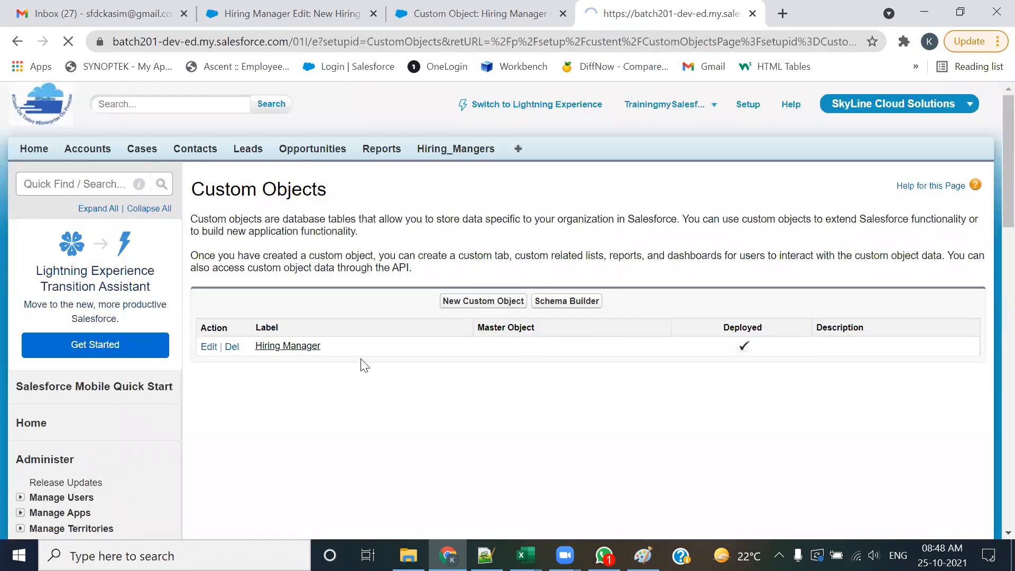
{"action": "scroll", "coordinate": [465, 400], "scroll_direction": "down", "scroll_amount": 4}
{"action": "scroll", "coordinate": [464, 400], "scroll_direction": "down", "scroll_amount": 10}
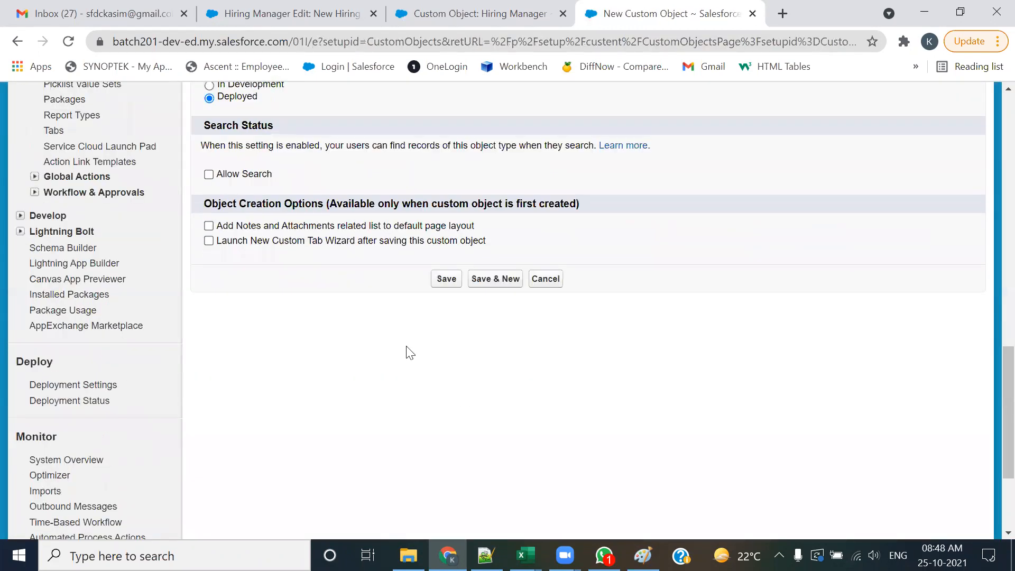
{"action": "scroll", "coordinate": [266, 216], "scroll_direction": "up", "scroll_amount": 3}
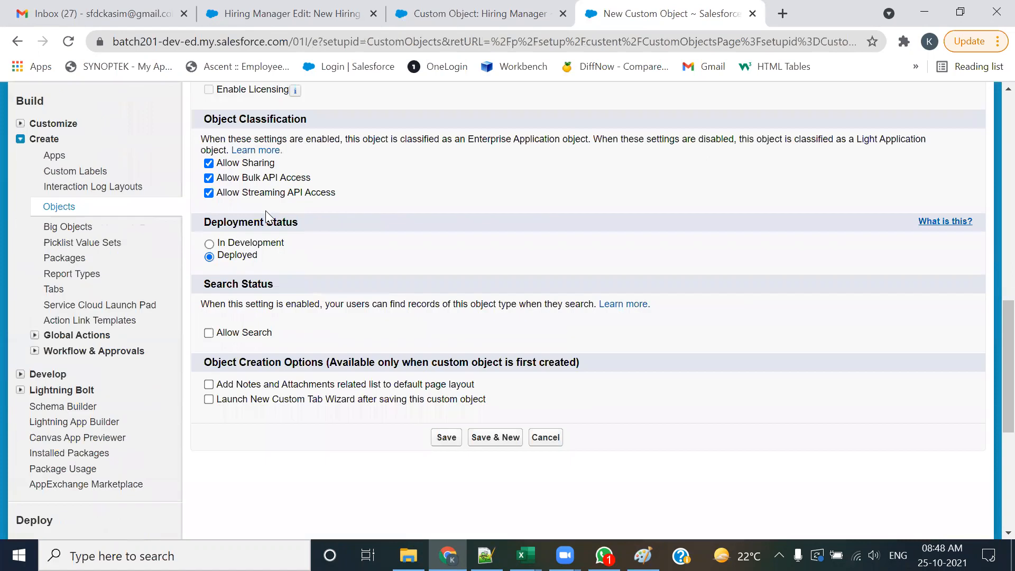
Try the In Development deployment status, reselect Deployed, and view the Position database table diagram in Paint
{"action": "left_click", "coordinate": [245, 245]}
{"action": "left_click", "coordinate": [237, 255]}
{"action": "left_click", "coordinate": [643, 556]}
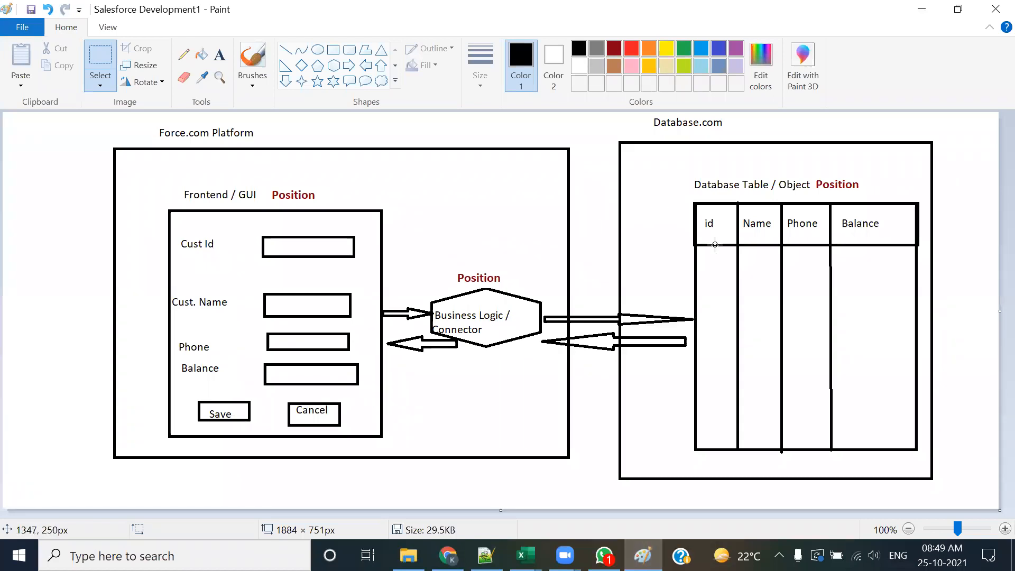
{"action": "key", "text": "alt+Tab"}
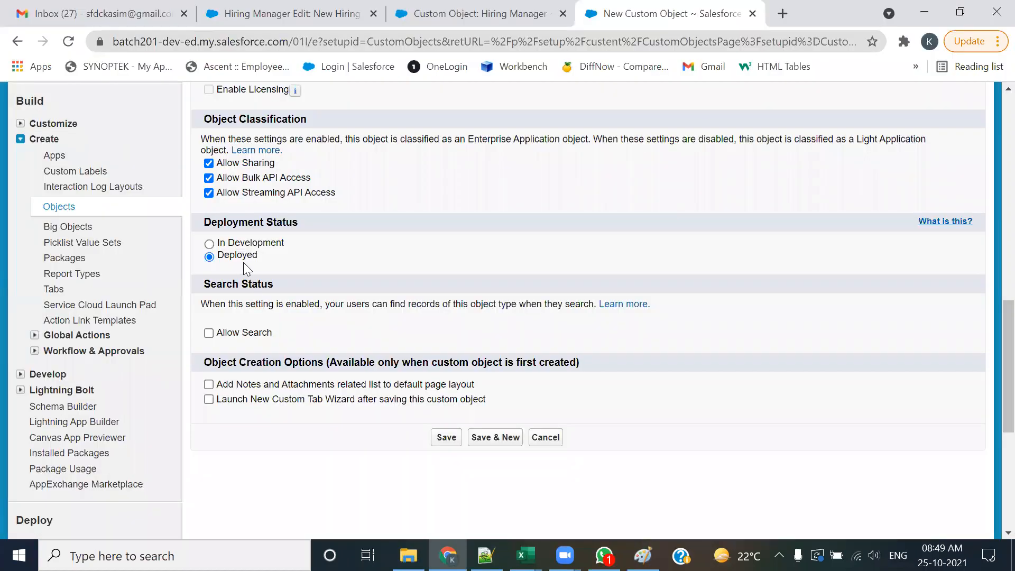
Go back to the Hiring Manager object definition and highlight its "Standard Fields" heading
{"action": "key", "text": "ctrl+shift+Tab"}
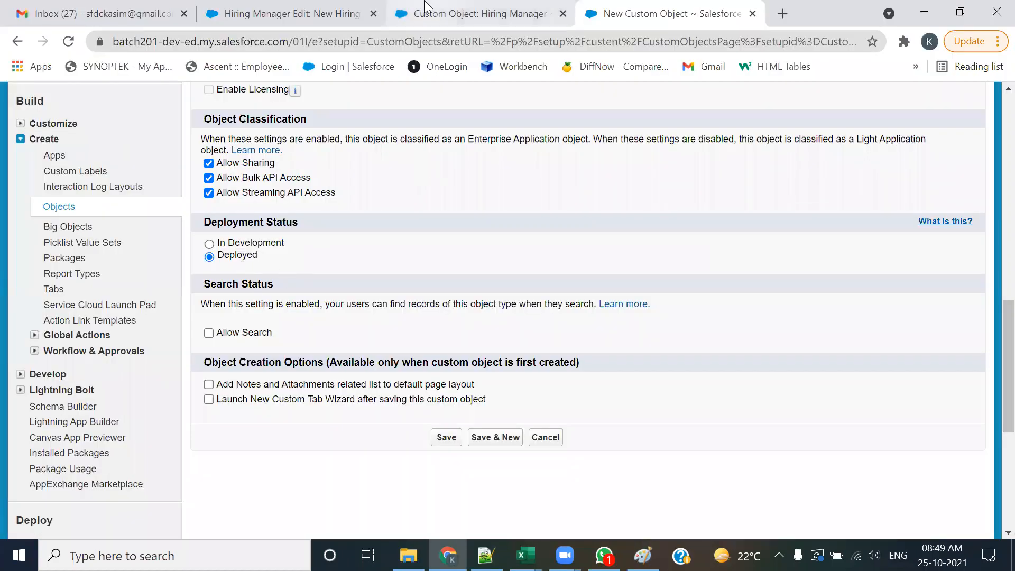
{"action": "scroll", "coordinate": [348, 408], "scroll_direction": "down", "scroll_amount": 5}
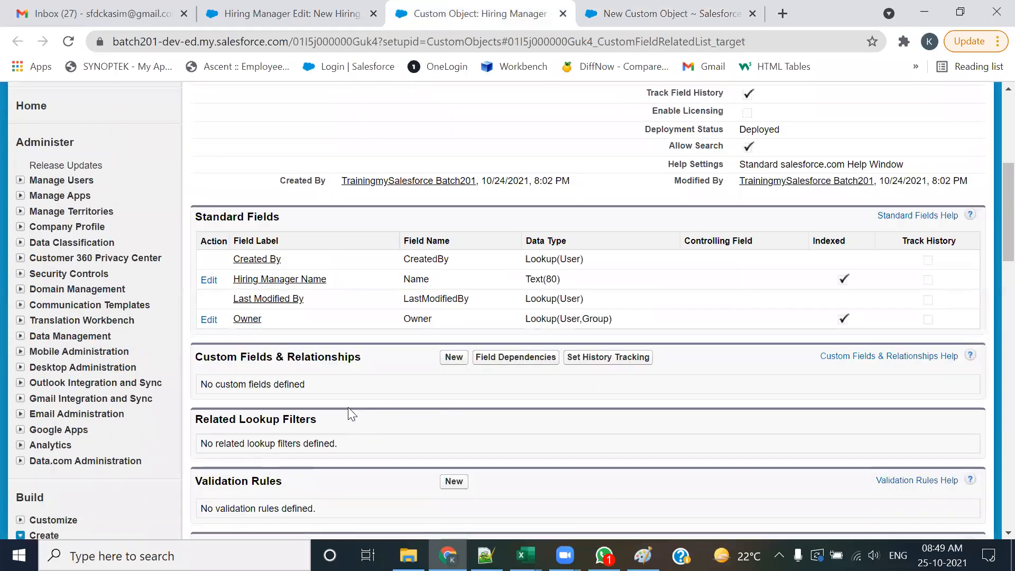
{"action": "left_click_drag", "start_coordinate": [279, 217], "coordinate": [192, 207]}
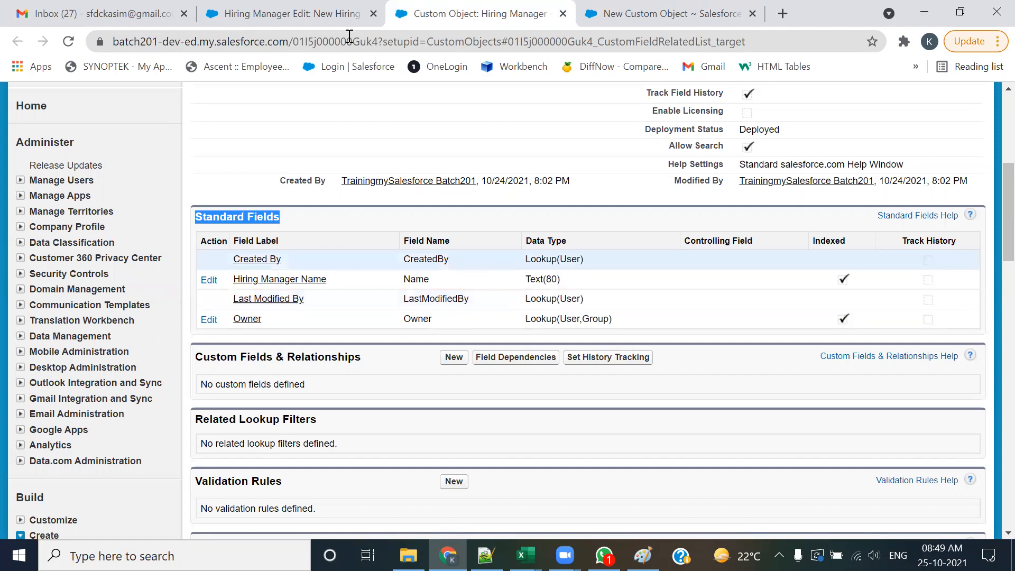
Revisit the Deployed option on the New Custom Object form and close that form without saving
{"action": "left_click", "coordinate": [293, 9]}
{"action": "left_click", "coordinate": [608, 8]}
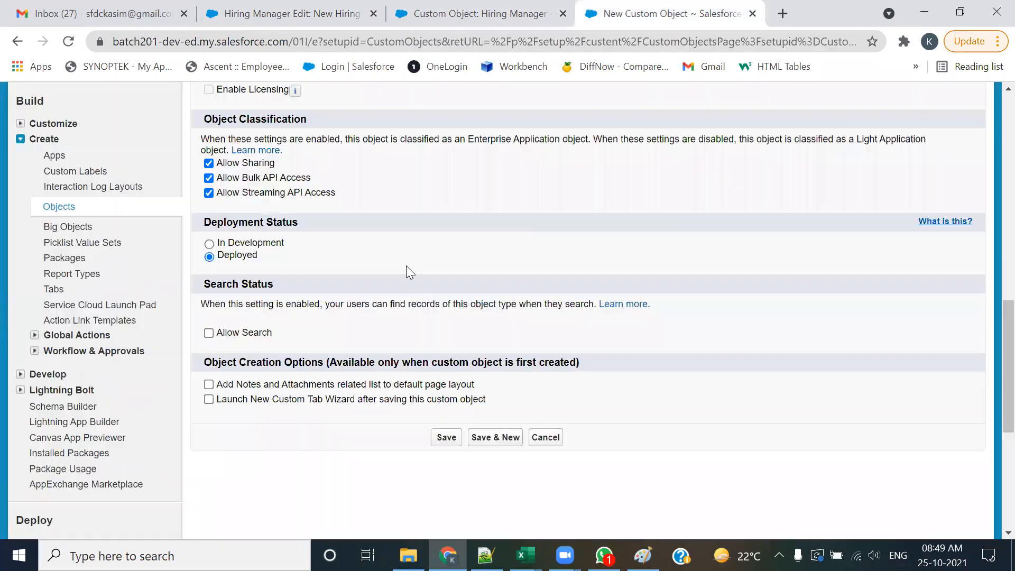
{"action": "left_click_drag", "start_coordinate": [258, 256], "coordinate": [220, 258]}
{"action": "left_click", "coordinate": [753, 14]}
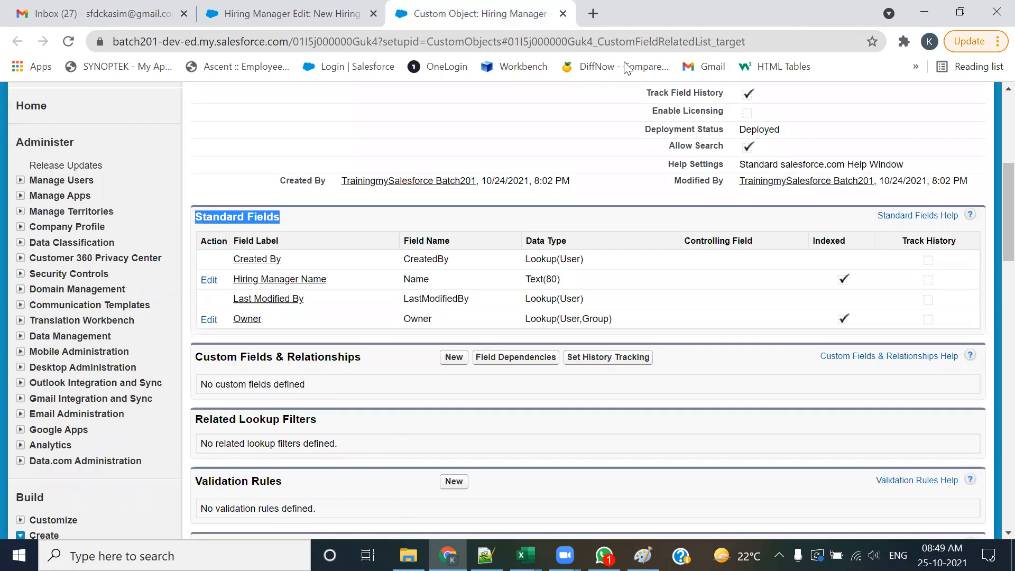
Switch to Notepad++ and compare the IDD headings for the Hiring Manager and Candidate objects
{"action": "key", "text": "alt+Tab"}
{"action": "double_click", "coordinate": [465, 78]}
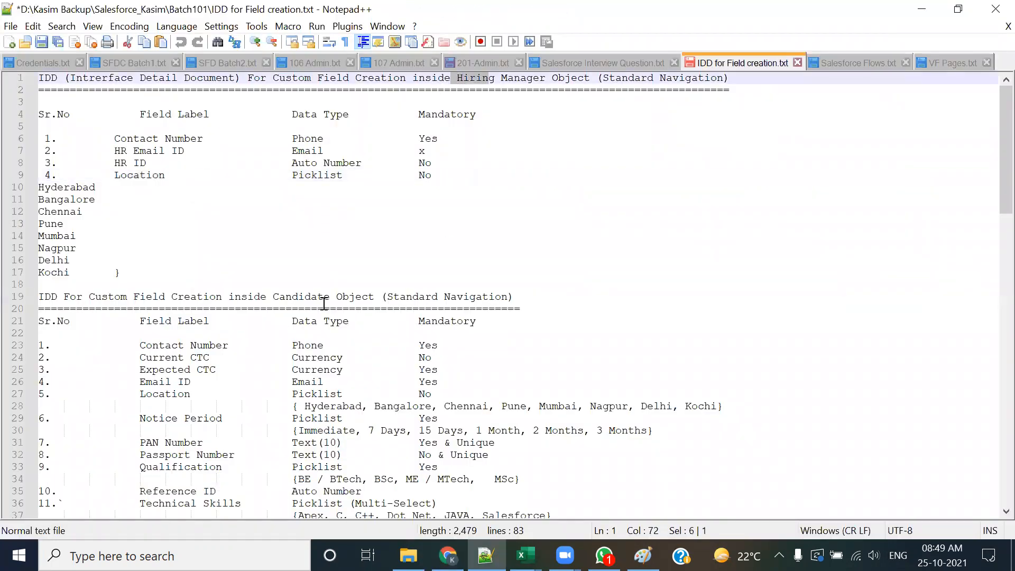
{"action": "left_click_drag", "start_coordinate": [267, 296], "coordinate": [343, 309]}
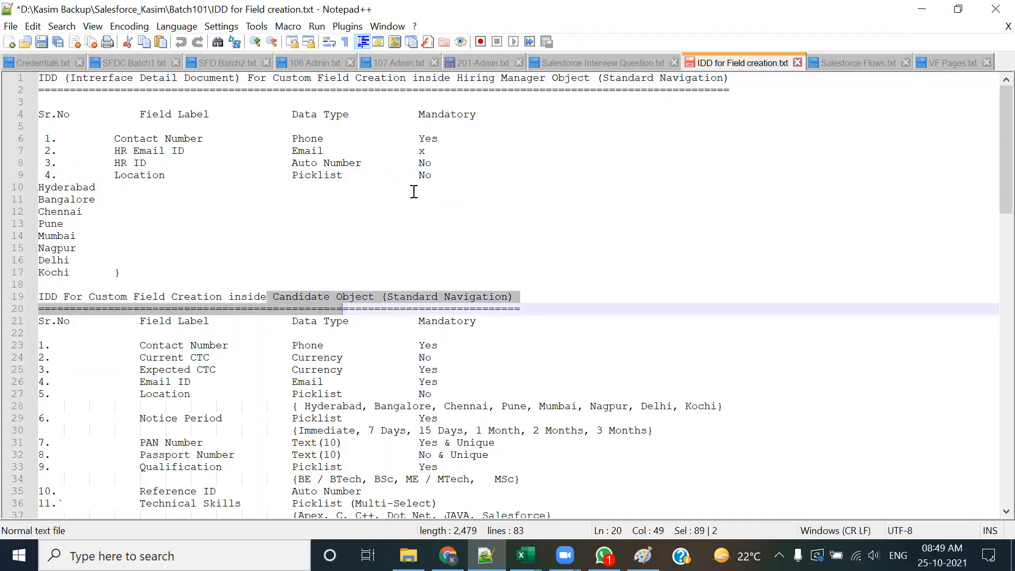
{"action": "left_click", "coordinate": [587, 307]}
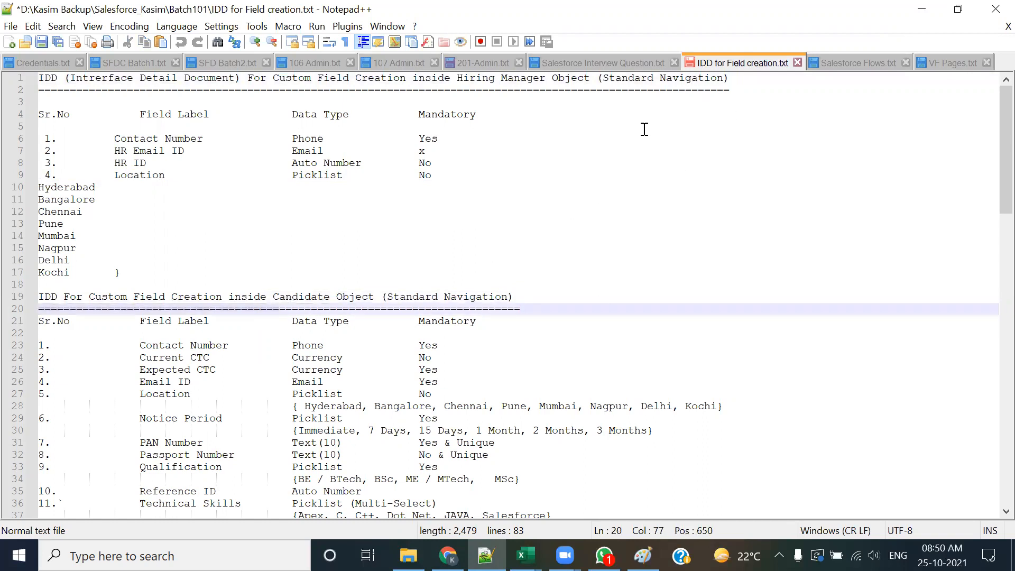
{"action": "key", "text": "alt+Tab"}
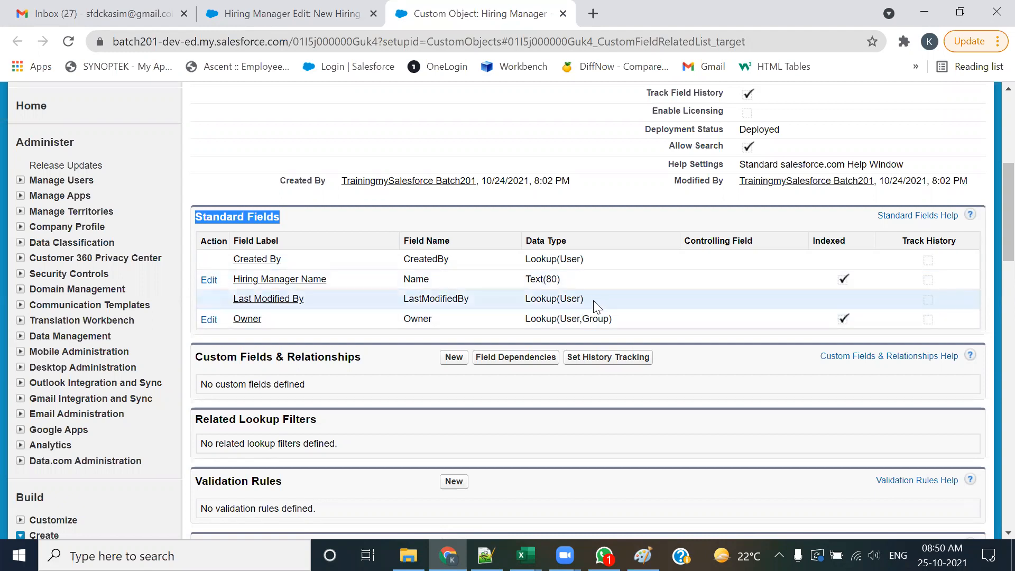
Examine the Hiring Manager object definition in the browser, from its section links and definition detail to its standard and custom field sections
{"action": "scroll", "coordinate": [513, 249], "scroll_direction": "up", "scroll_amount": 1}
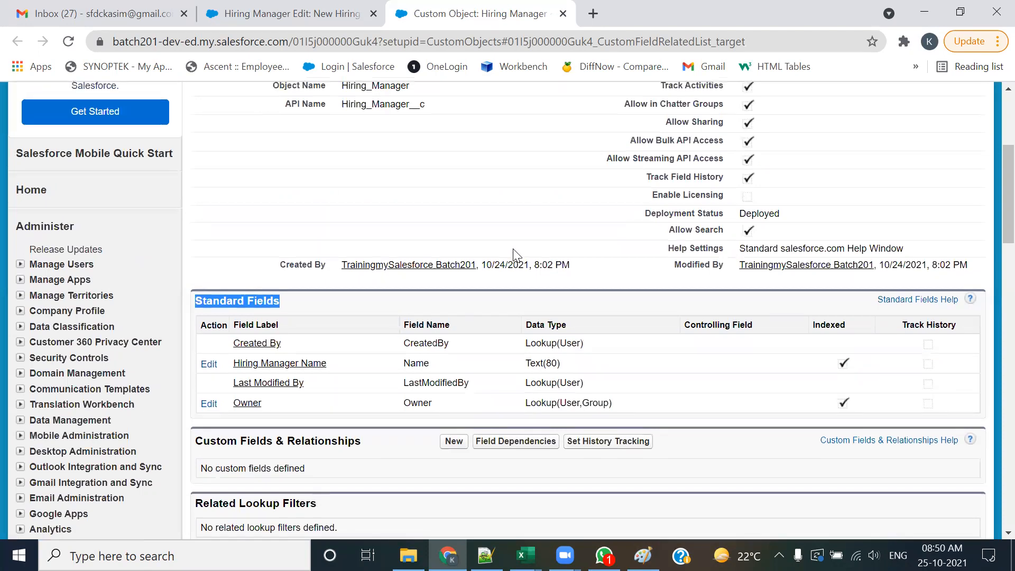
{"action": "scroll", "coordinate": [515, 257], "scroll_direction": "up", "scroll_amount": 4}
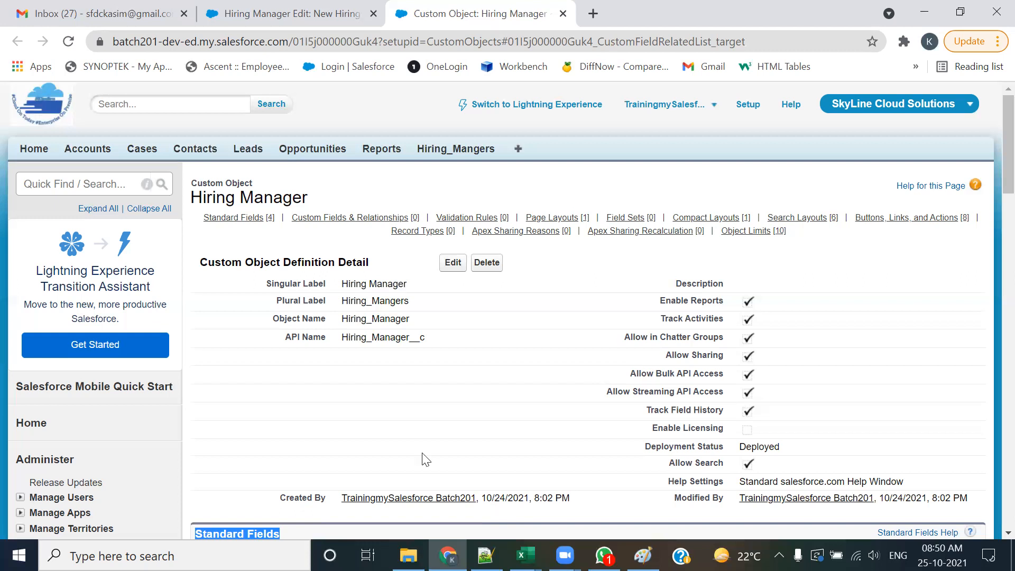
{"action": "mouse_move", "coordinate": [667, 221]}
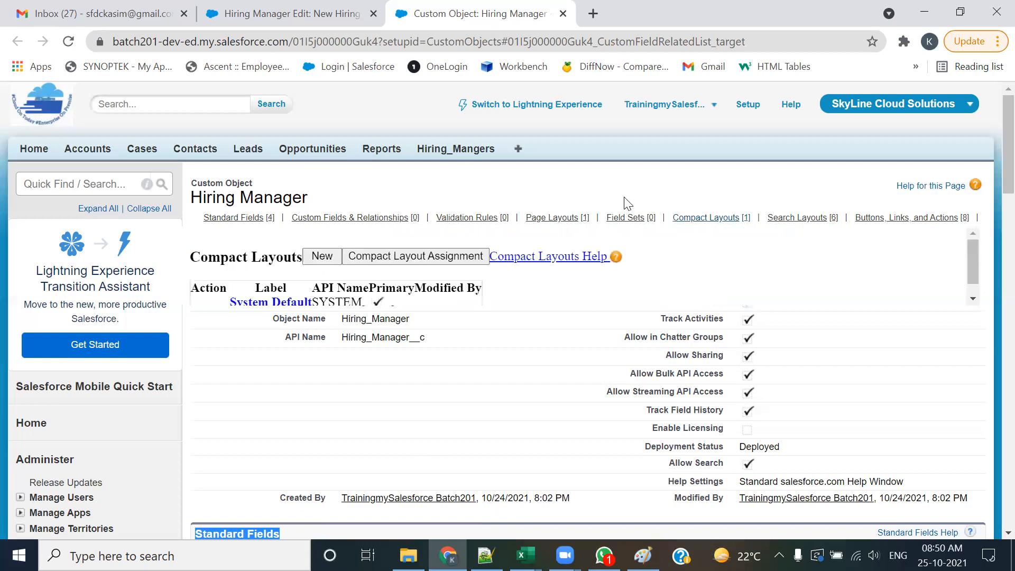
{"action": "left_click", "coordinate": [641, 151]}
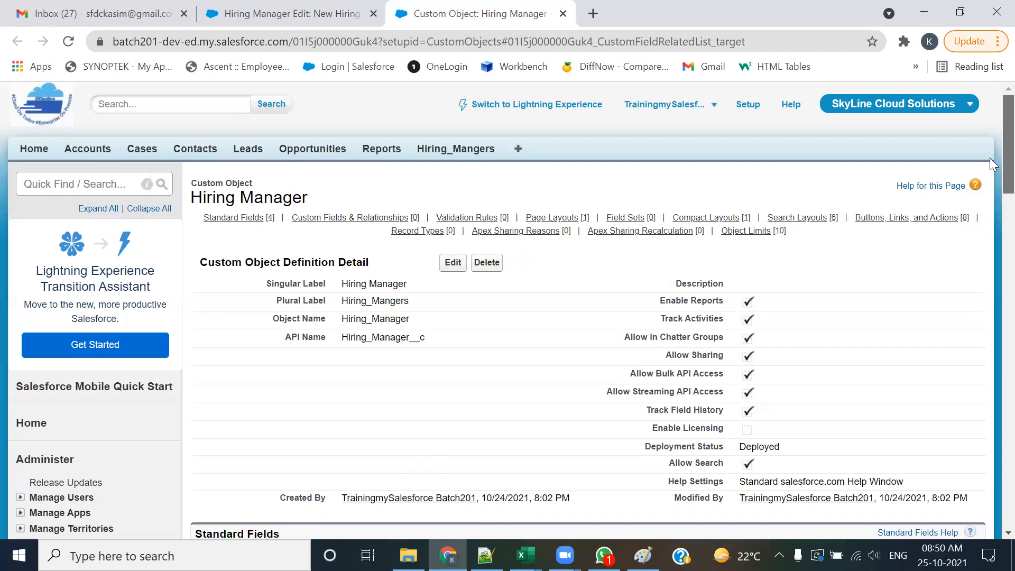
{"action": "scroll", "coordinate": [989, 157], "scroll_direction": "down", "scroll_amount": 3}
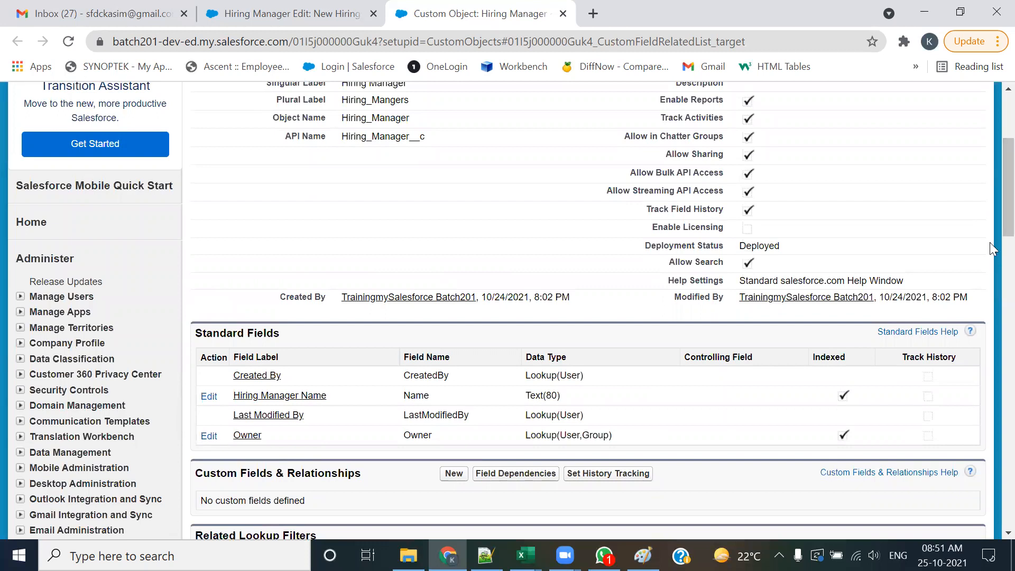
{"action": "scroll", "coordinate": [990, 240], "scroll_direction": "up", "scroll_amount": 3}
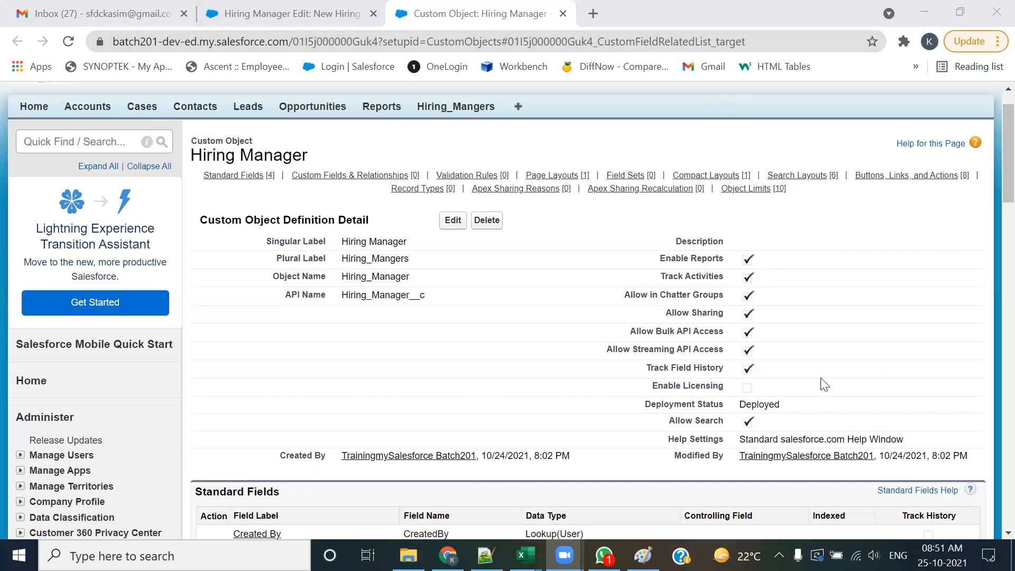
{"action": "scroll", "coordinate": [474, 354], "scroll_direction": "down", "scroll_amount": 1}
{"action": "scroll", "coordinate": [473, 354], "scroll_direction": "down", "scroll_amount": 4}
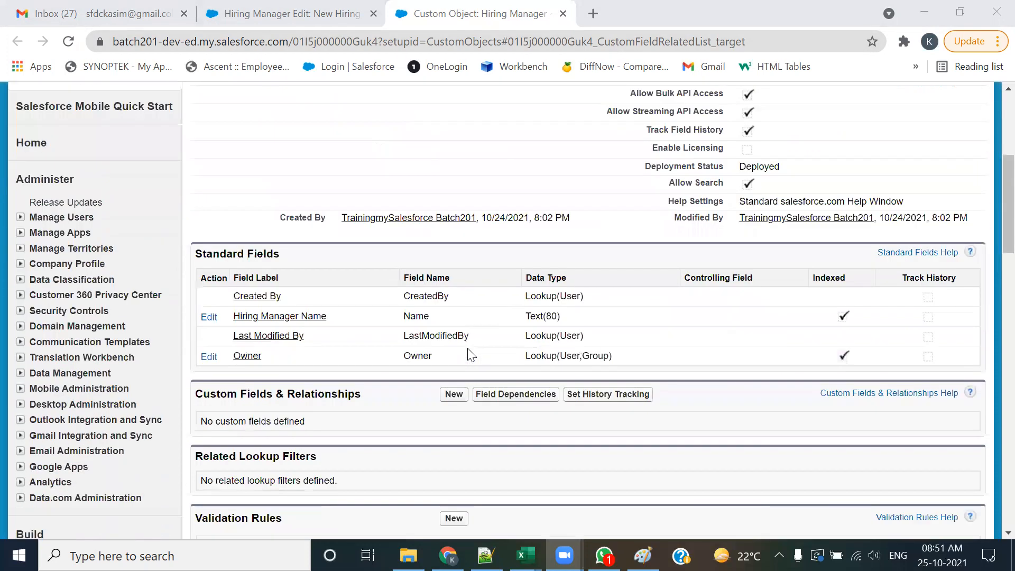